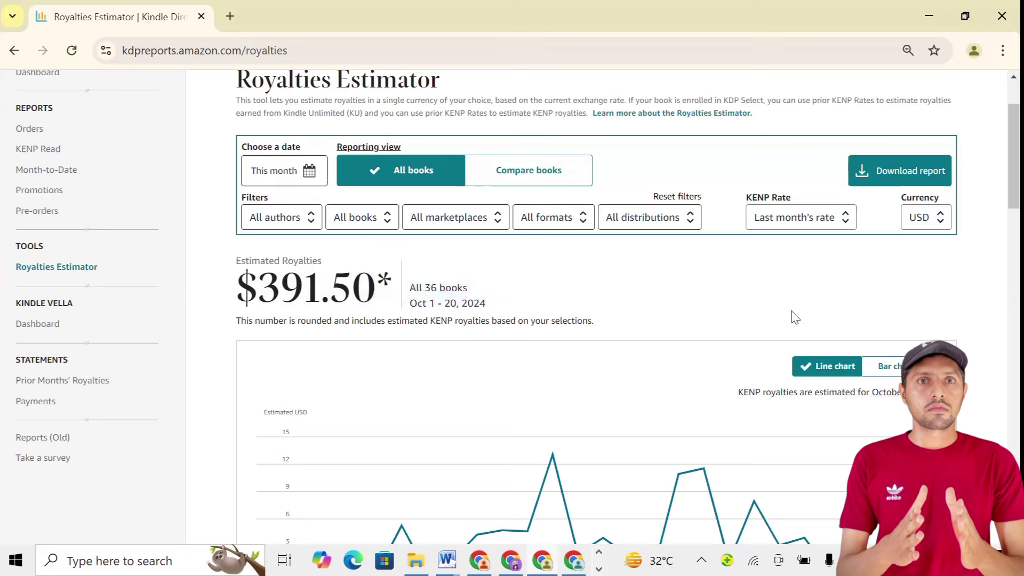
Step: Show this month's royalties as a bar chart and check the book count behind the other account's lifetime royalties
left_click(880, 366)
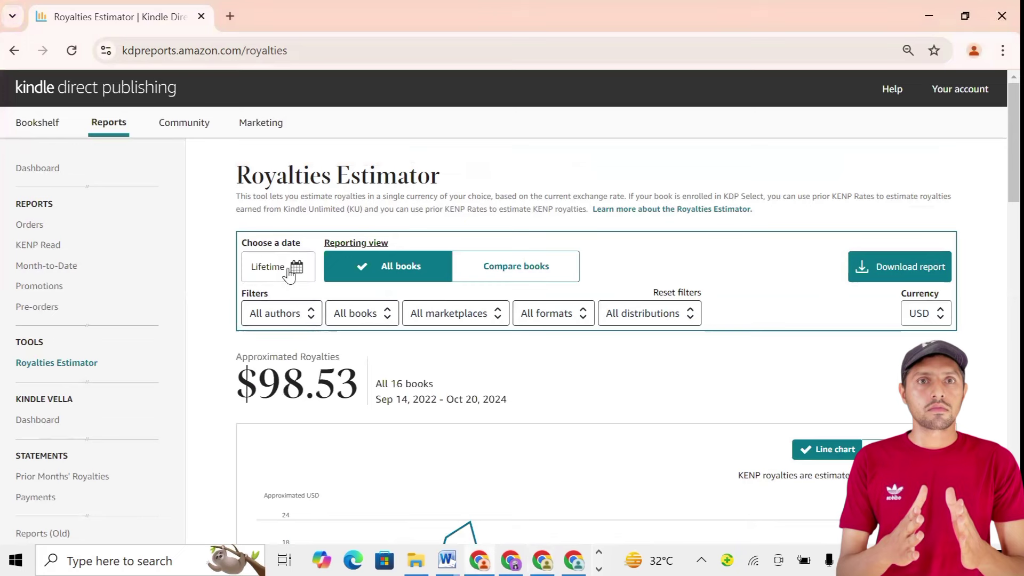
left_click_drag(243, 371, 435, 383)
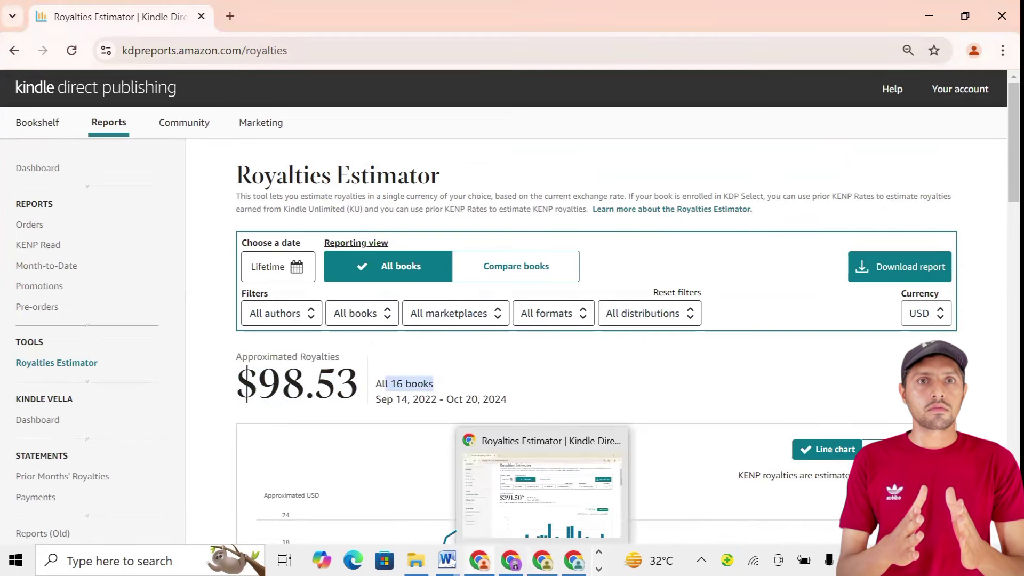
left_click(542, 560)
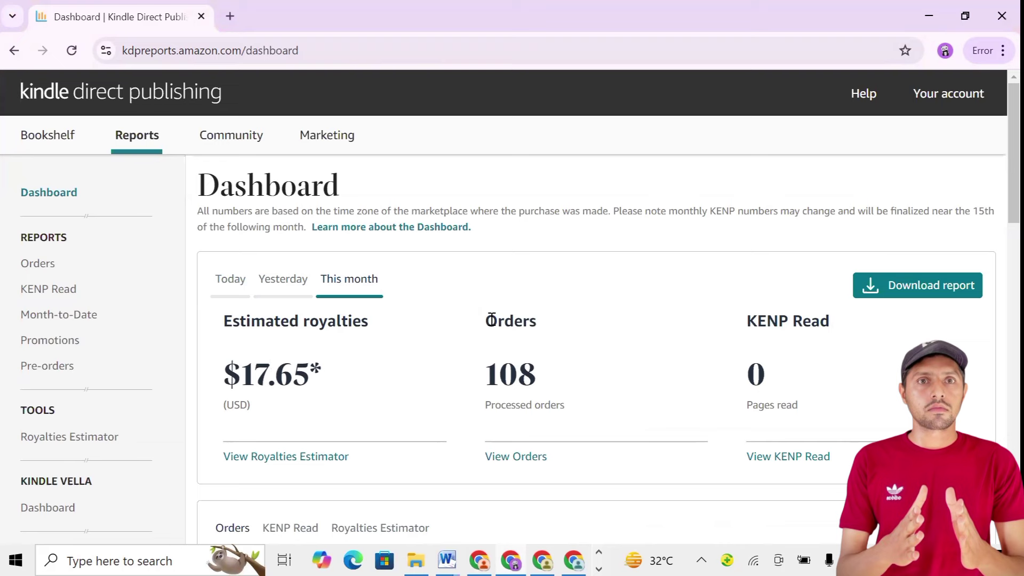
Step: Review the Dashboard's orders for this month, the last 30 days' orders chart and the estimated royalties
left_click_drag(484, 320, 532, 319)
scroll(596, 360, "down", 5)
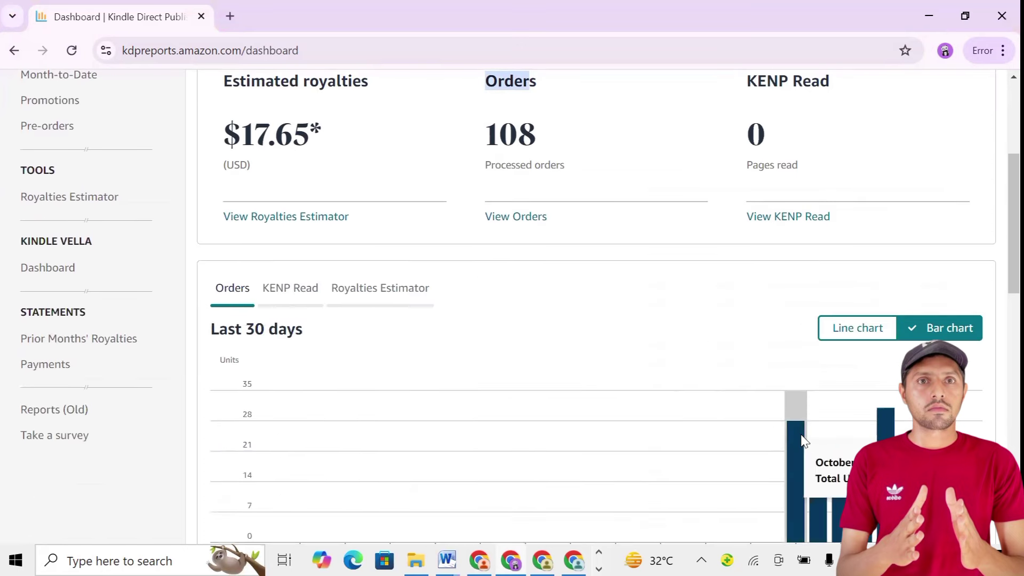
scroll(795, 421, "down", 2)
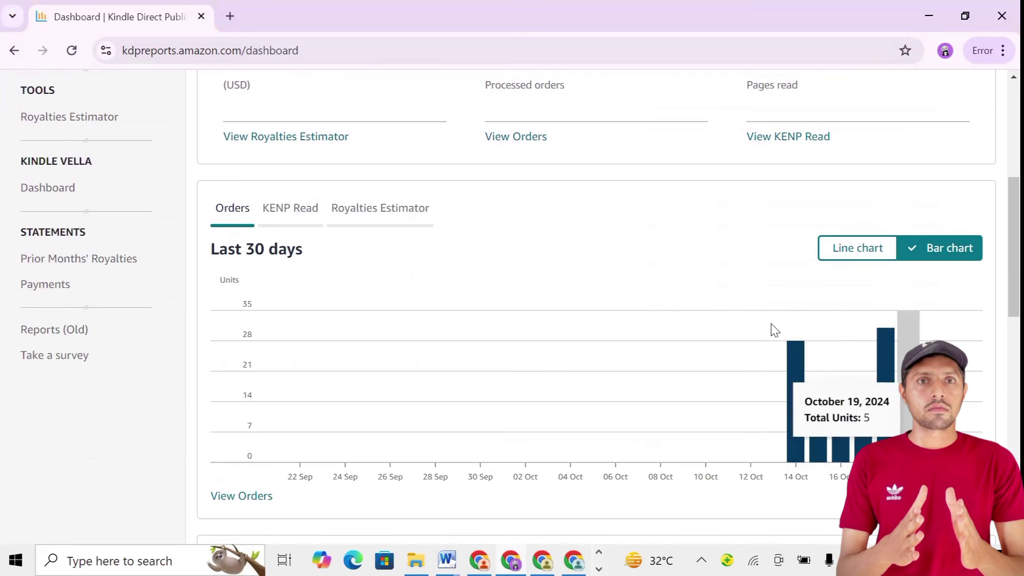
scroll(571, 315, "up", 5)
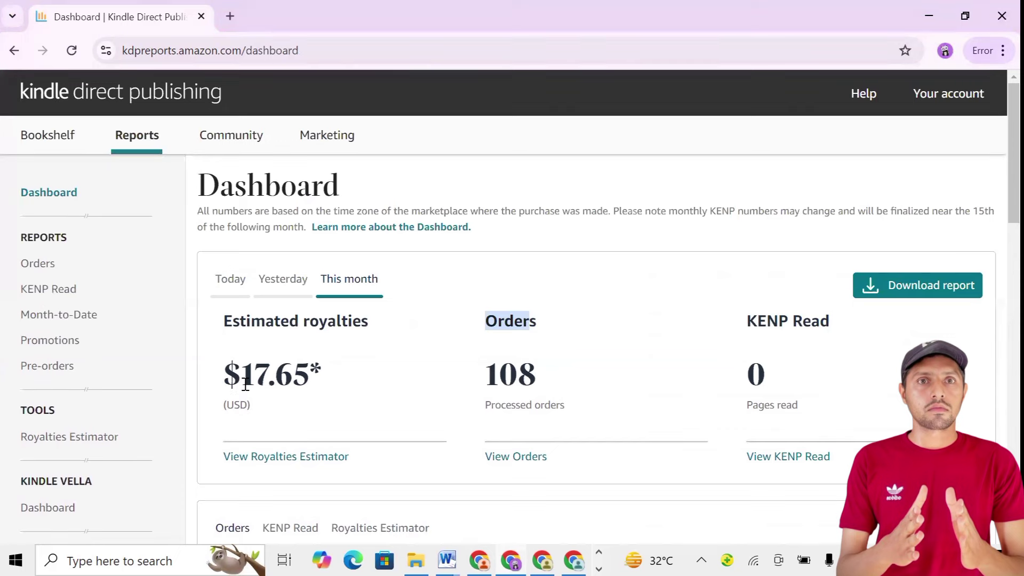
left_click_drag(225, 380, 314, 381)
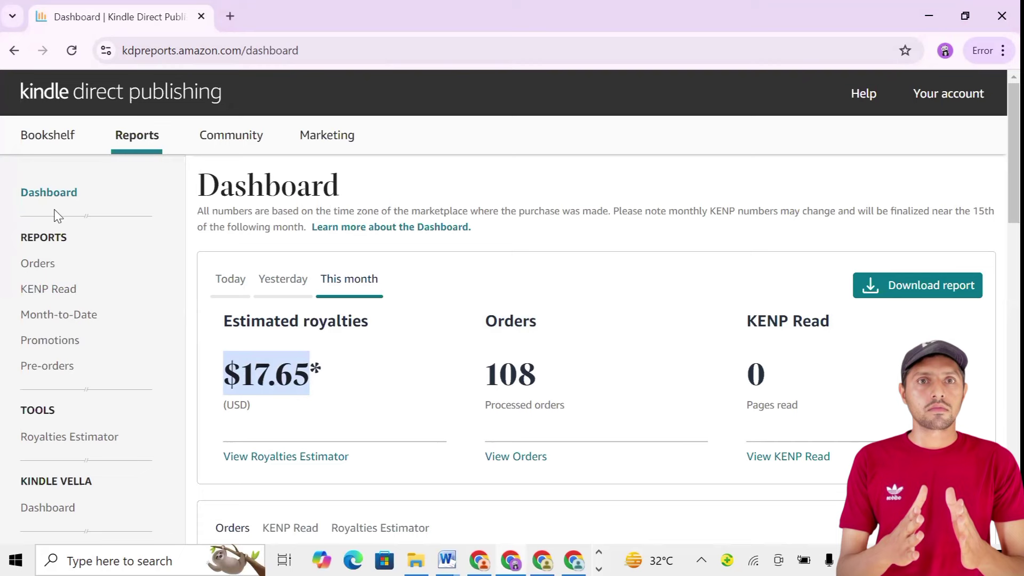
Step: Open the Bookshelf and examine the Kindle eBook listing with its paperback and hardcover creation options
left_click(54, 141)
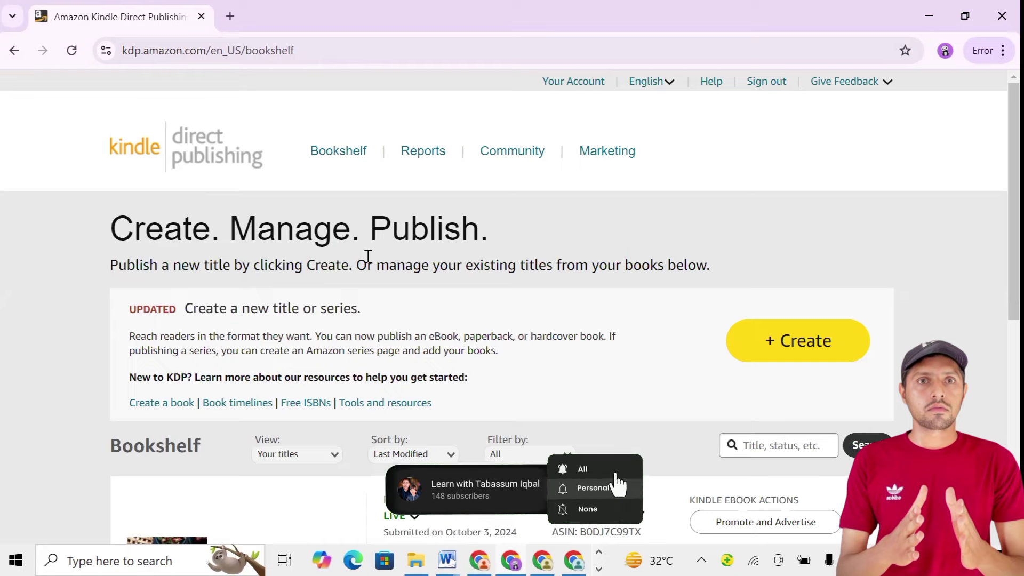
scroll(375, 255, "down", 5)
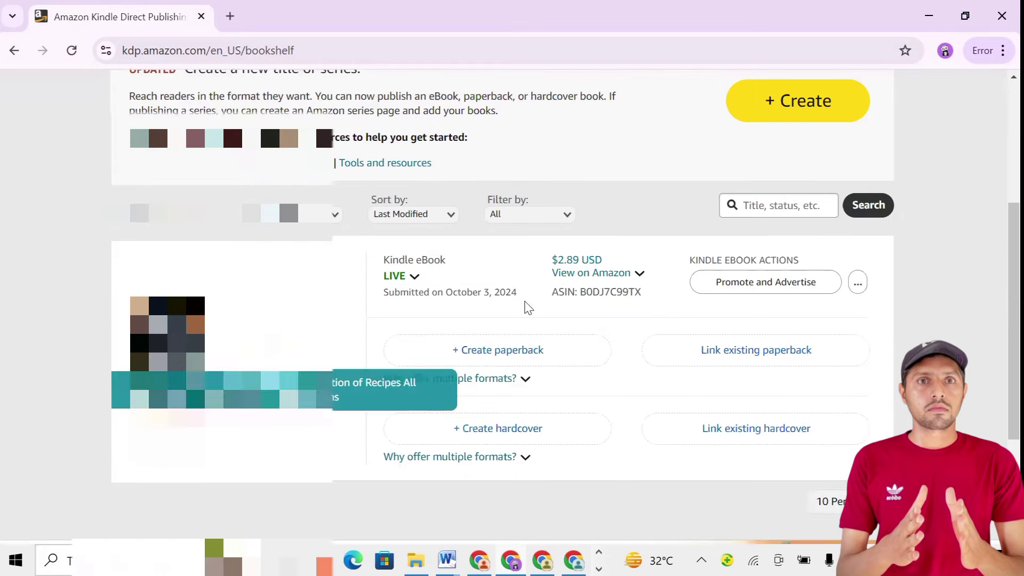
left_click_drag(385, 254, 463, 260)
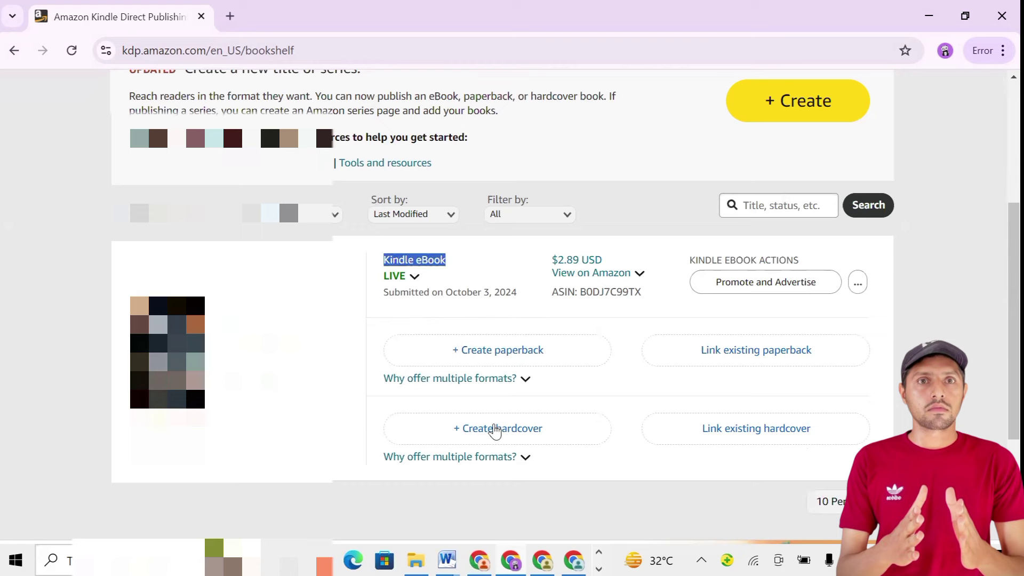
scroll(495, 430, "up", 3)
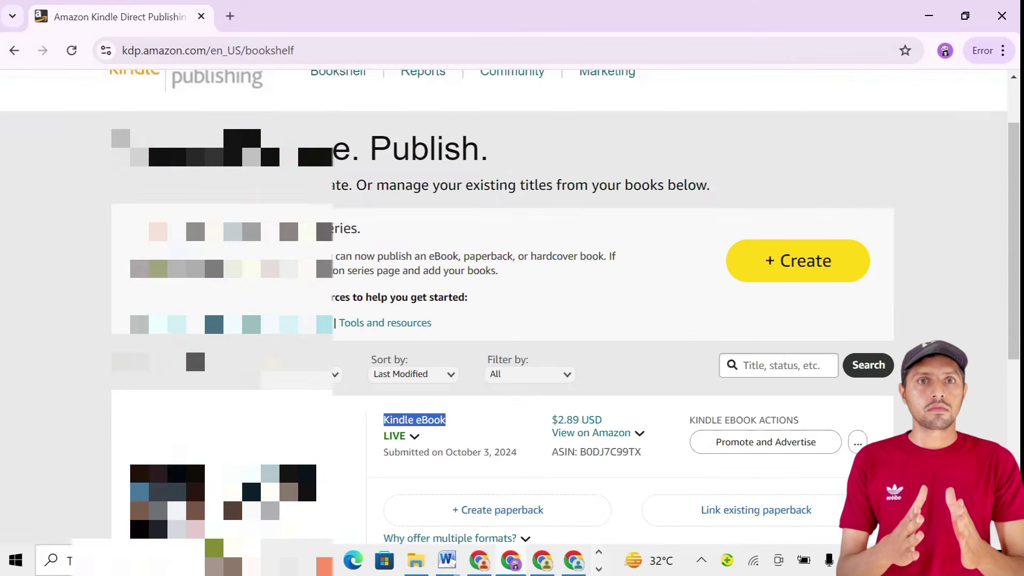
scroll(339, 377, "down", 3)
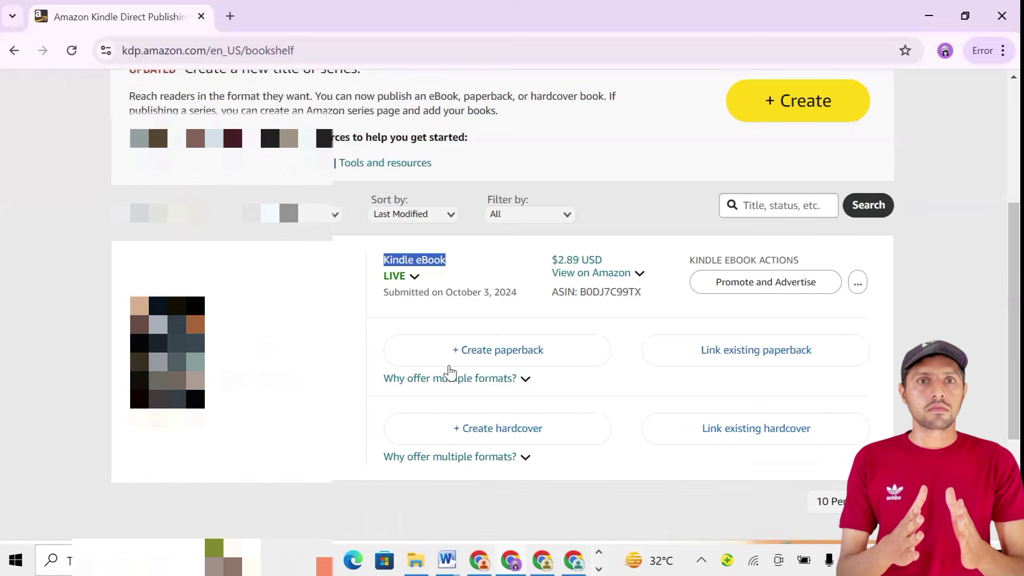
scroll(449, 371, "up", 2)
scroll(446, 370, "up", 3)
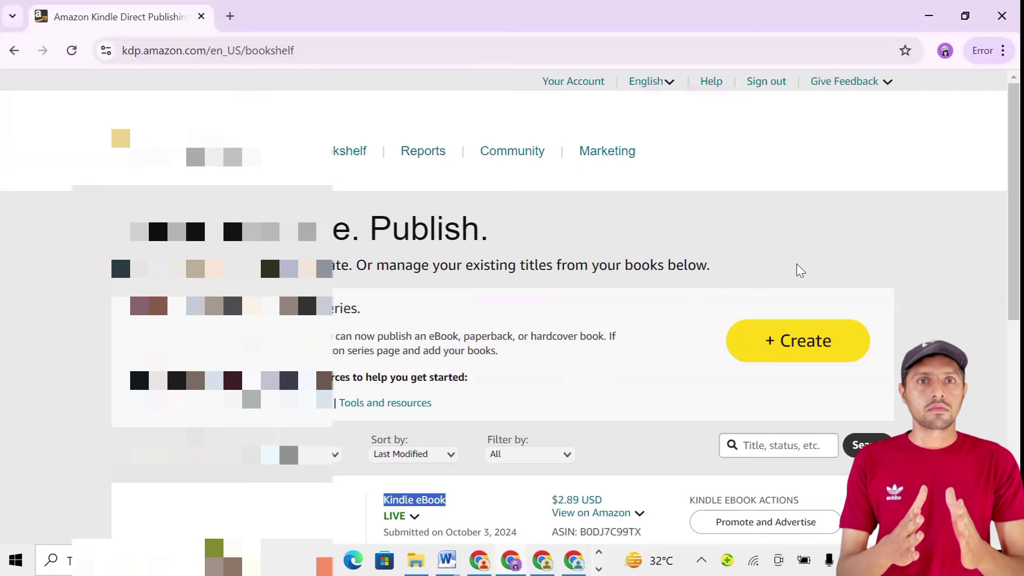
Step: Switch to the other account's Royalties Estimator, set the date range to Last Year and review the royalties and chart
mouse_move(528, 564)
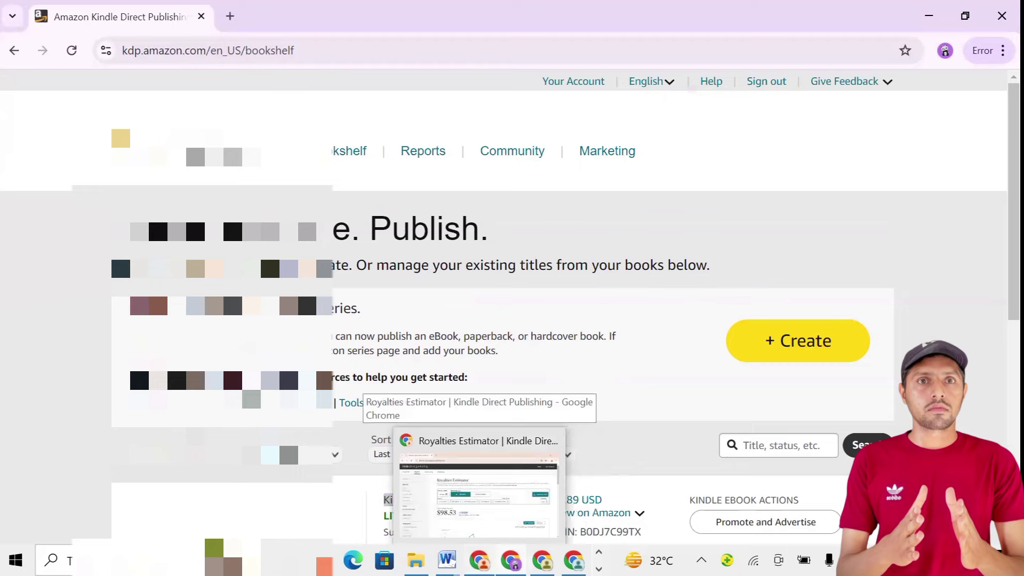
left_click(469, 469)
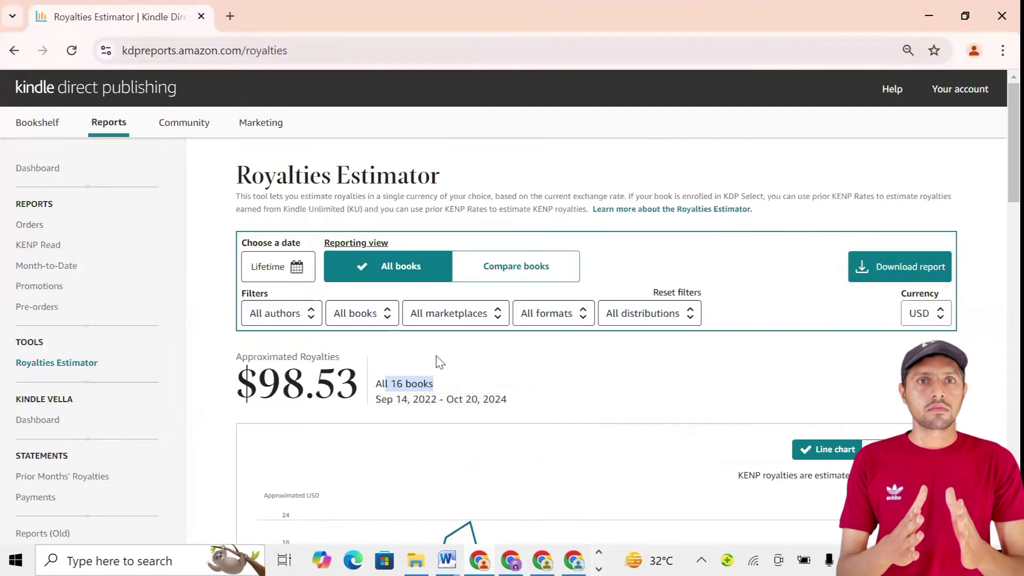
left_click(292, 267)
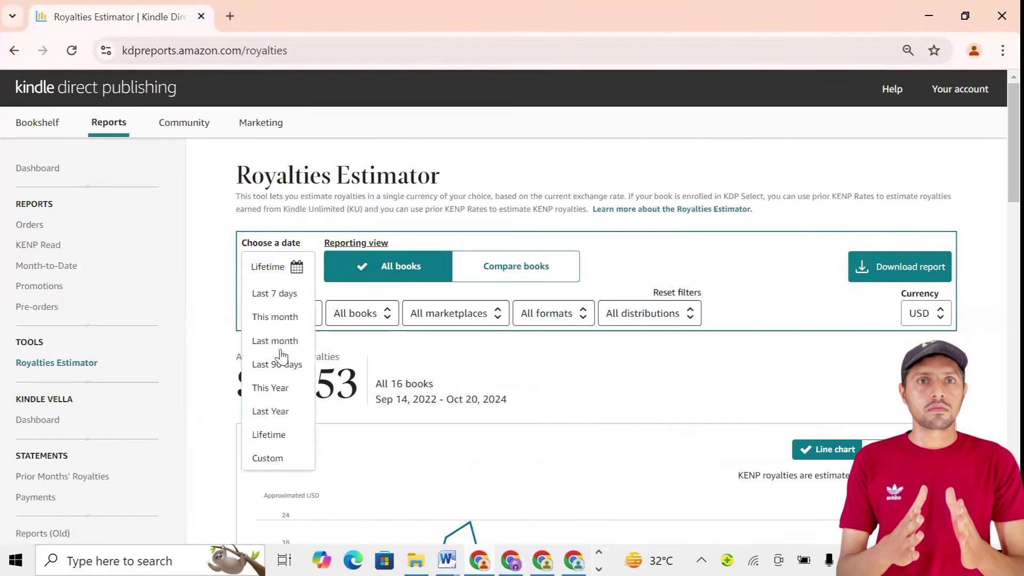
left_click(280, 413)
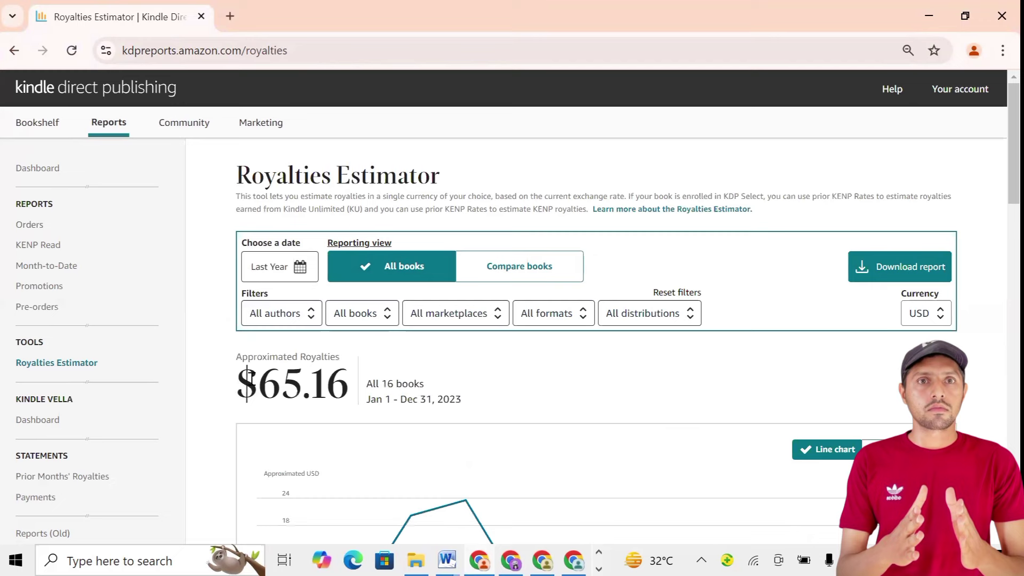
left_click_drag(255, 382, 332, 383)
left_click(509, 408)
scroll(710, 402, "down", 3)
Step: Set the Royalties Estimator's date range to Lifetime and display the royalties as a bar chart
left_click(289, 118)
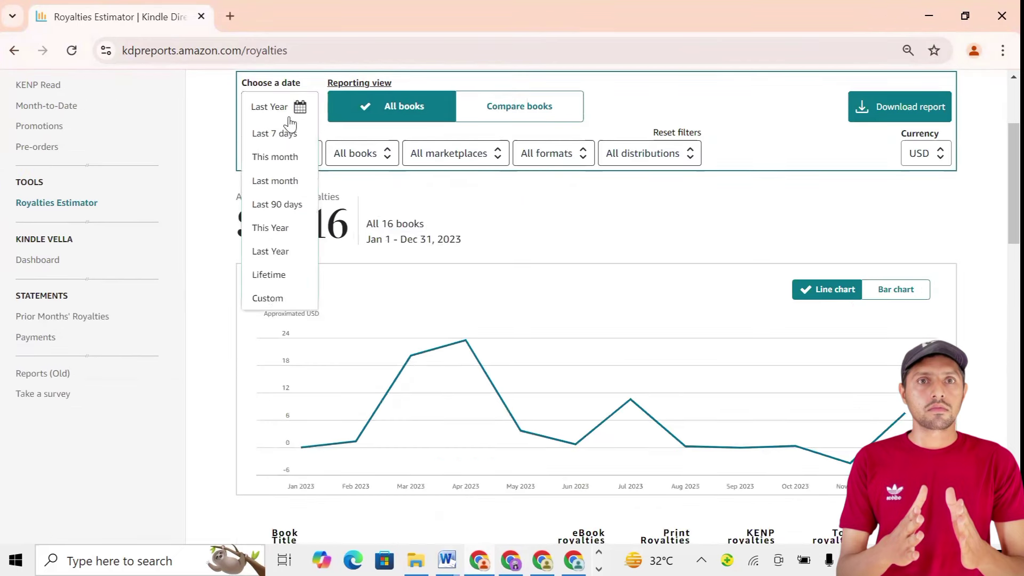
left_click(279, 273)
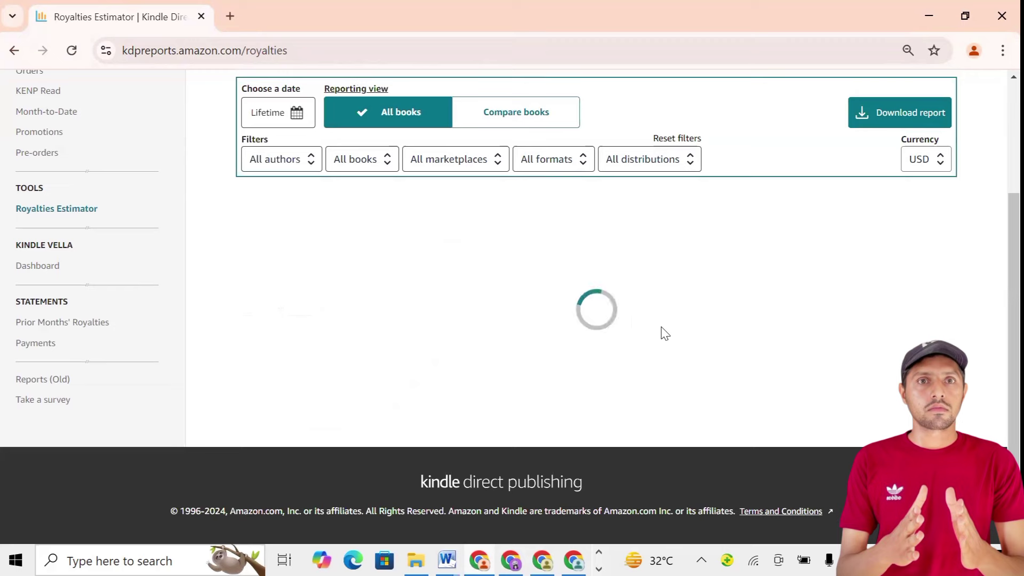
scroll(639, 342, "up", 3)
scroll(559, 414, "down", 3)
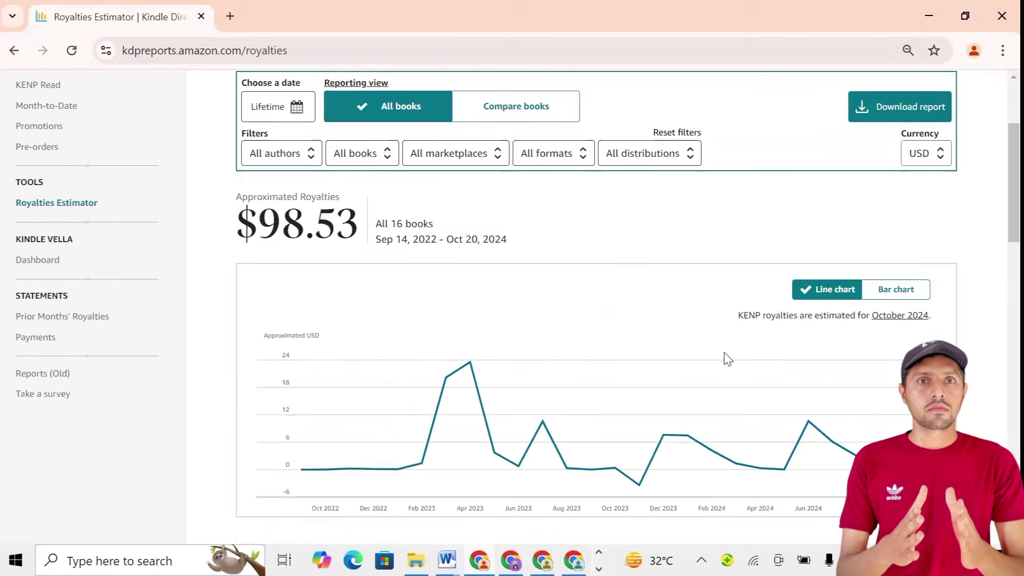
left_click(893, 294)
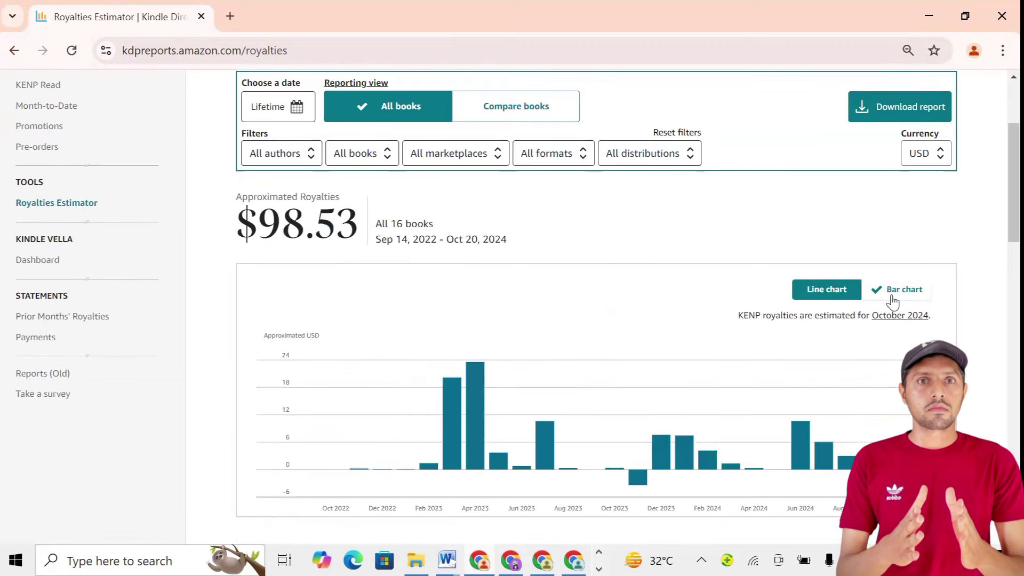
scroll(640, 368, "up", 3)
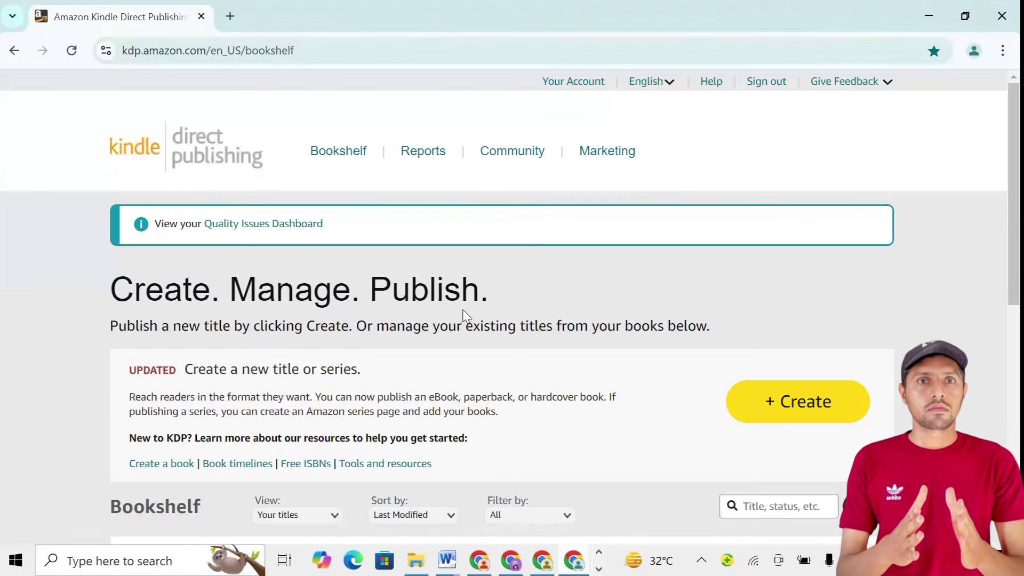
Step: Examine the Kindle eBook listing of Knock Knock Adventures on the third account's Bookshelf
scroll(464, 316, "down", 4)
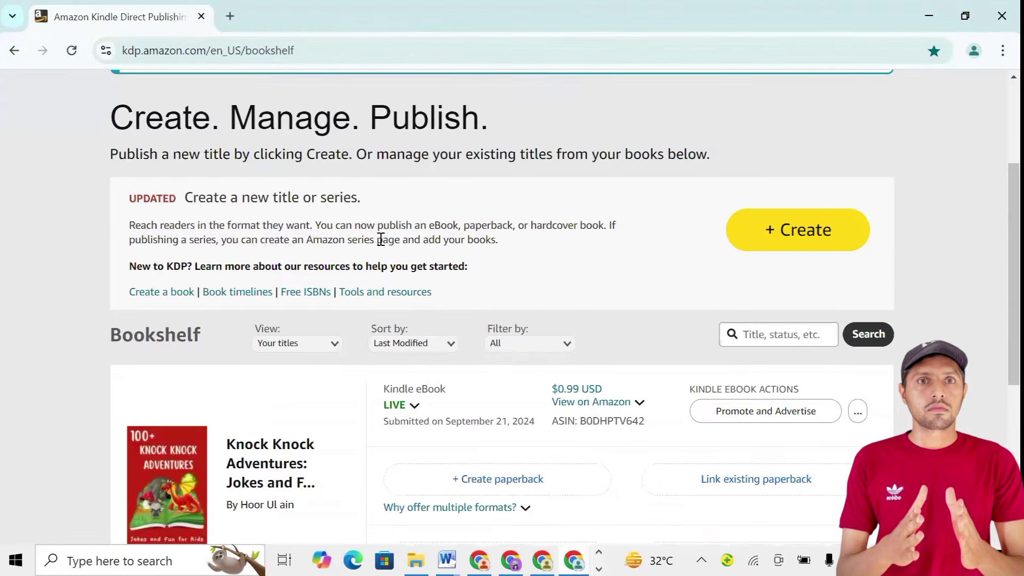
scroll(381, 238, "down", 3)
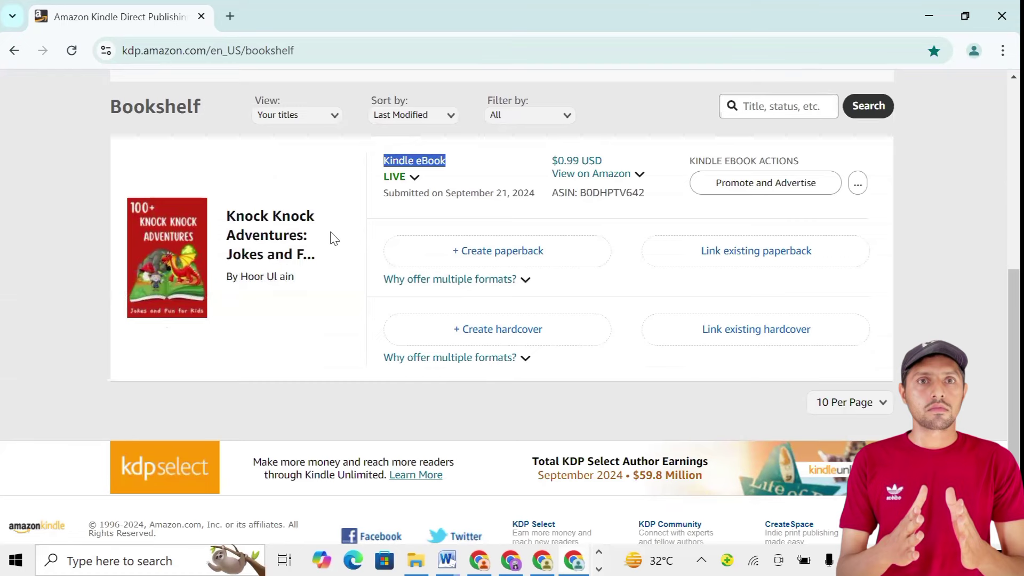
scroll(421, 287, "up", 7)
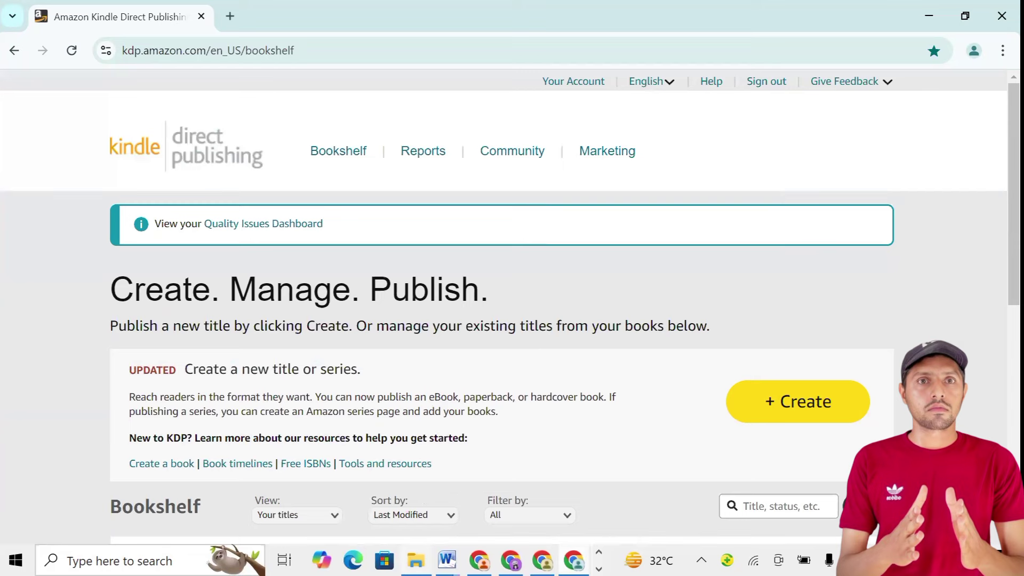
Step: Check the book files in New folder (2), switch to The Mediterranean Celebration Cookbook manuscript in Word and select its title
left_click(416, 560)
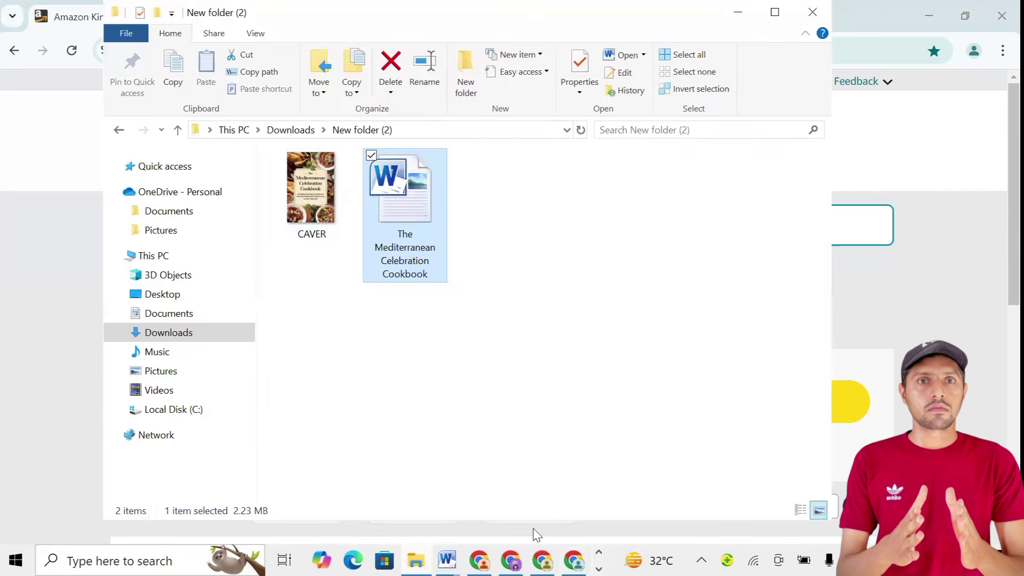
left_click(447, 560)
left_click(504, 514)
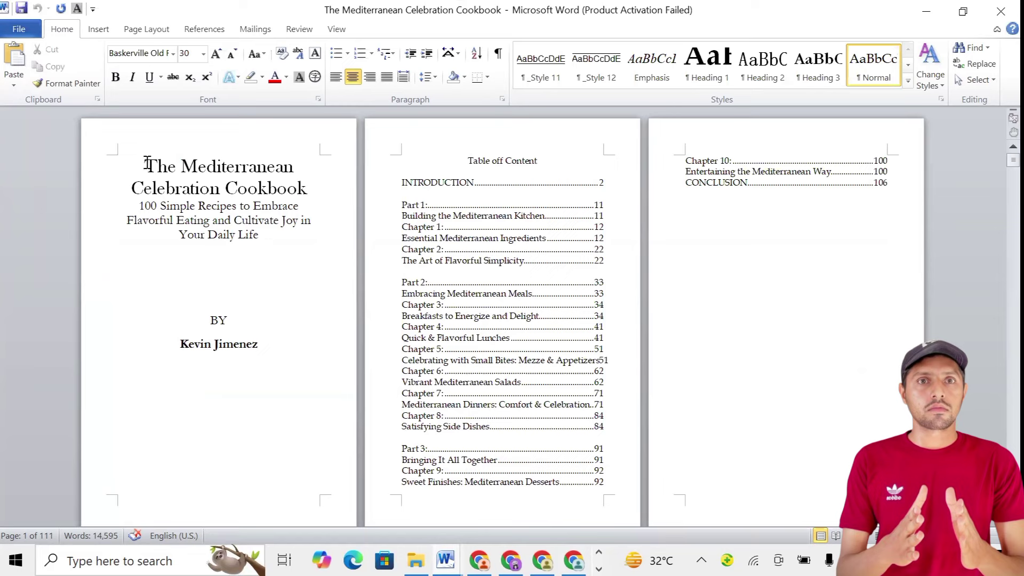
left_click_drag(147, 164, 254, 185)
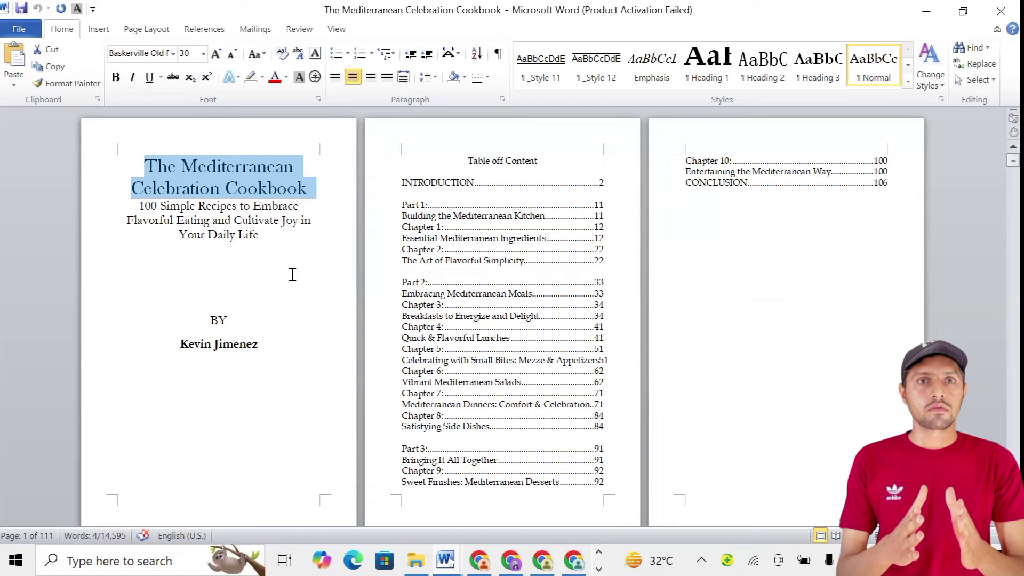
Step: Look through the cookbook manuscript from the table of contents and Introduction to the pages of Chapter 1
scroll(292, 274, "down", 5)
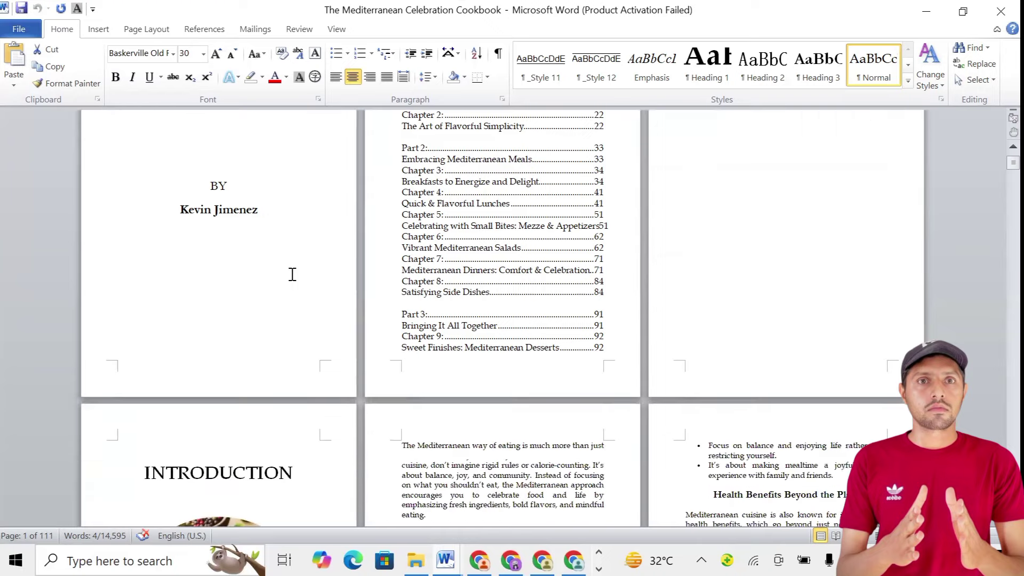
scroll(292, 274, "down", 4)
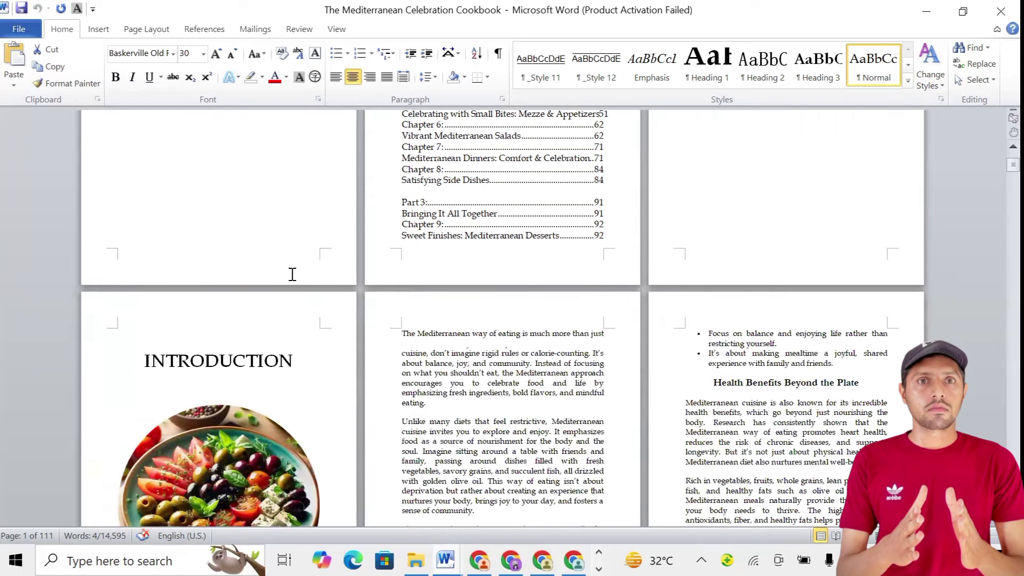
scroll(293, 274, "down", 3)
scroll(290, 274, "down", 3)
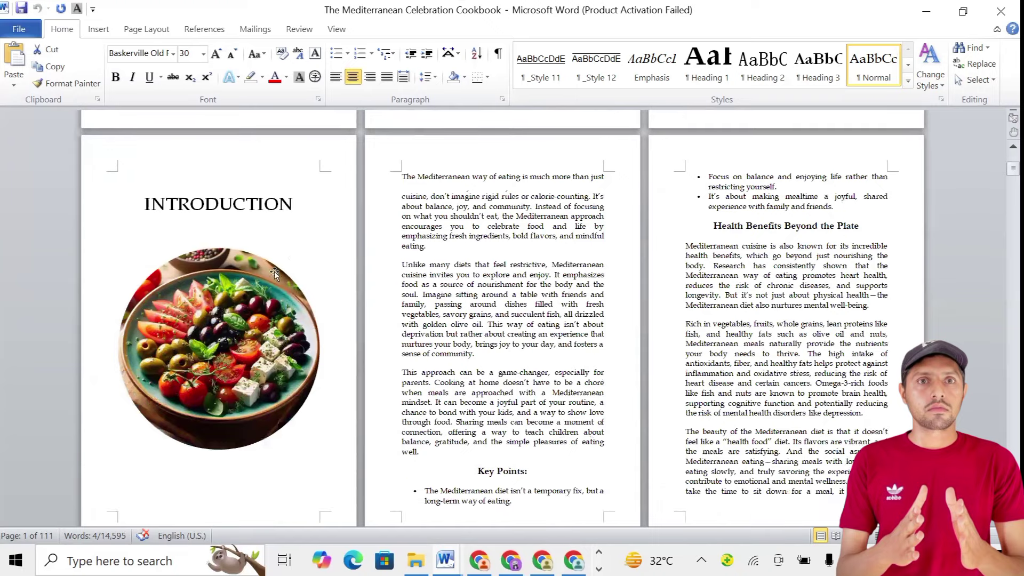
scroll(515, 309, "down", 3)
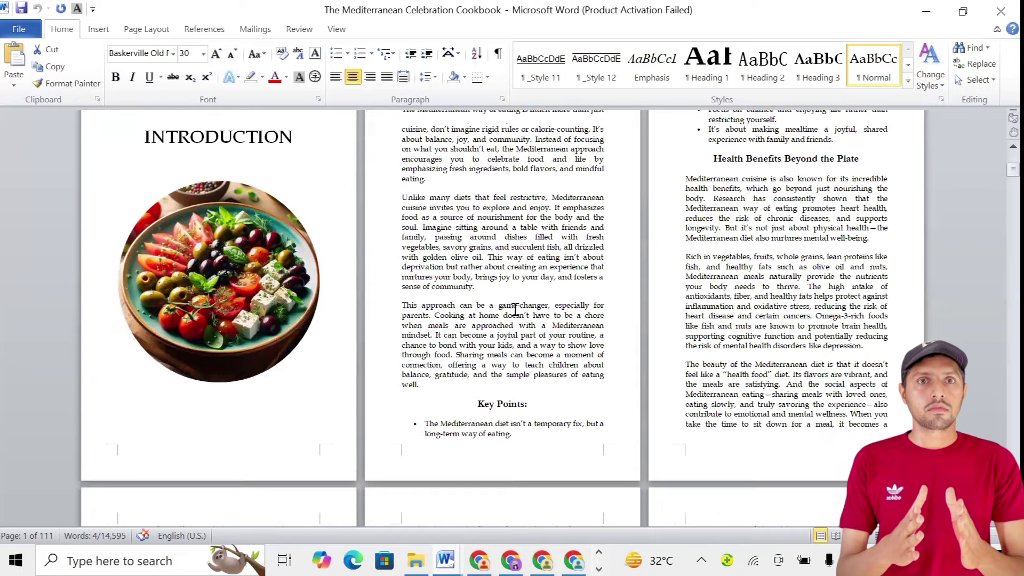
scroll(514, 309, "down", 9)
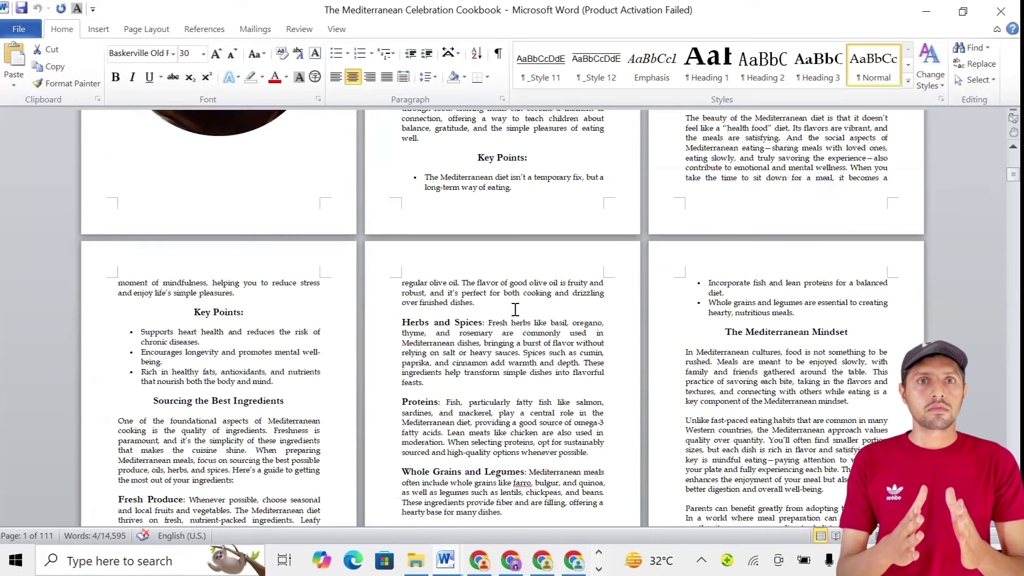
scroll(515, 309, "down", 10)
scroll(515, 309, "down", 20)
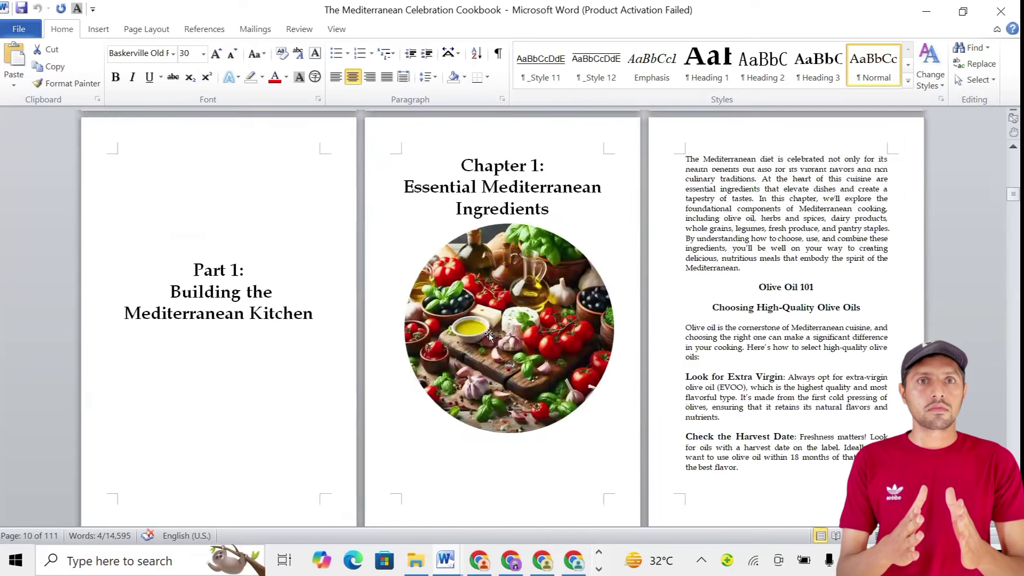
scroll(538, 321, "down", 7)
scroll(540, 322, "down", 7)
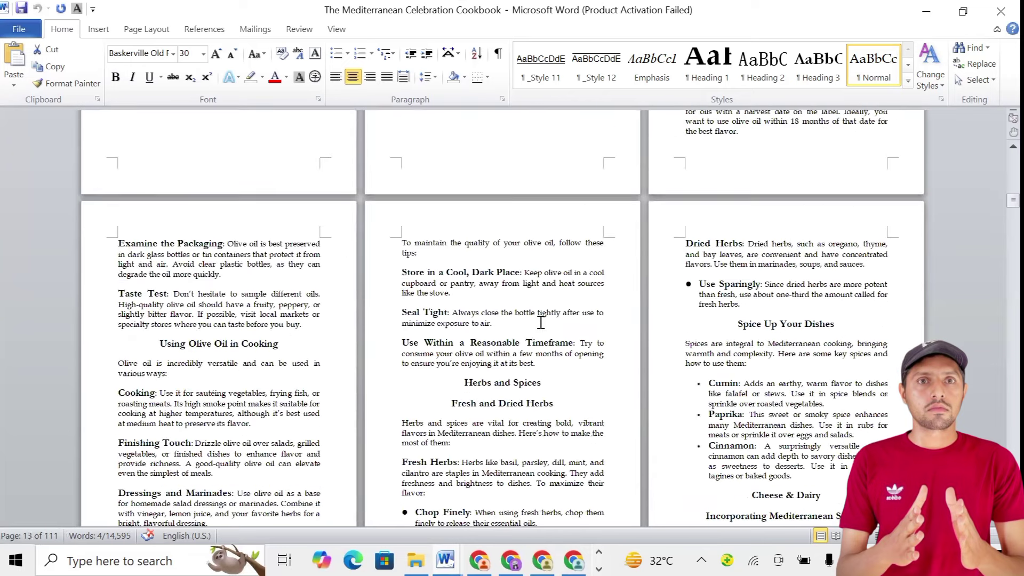
Step: Look through the rest of Chapter 1 and all of Chapter 2, The Art of Flavorful Simplicity, checking headings, text and image layout
scroll(541, 322, "down", 10)
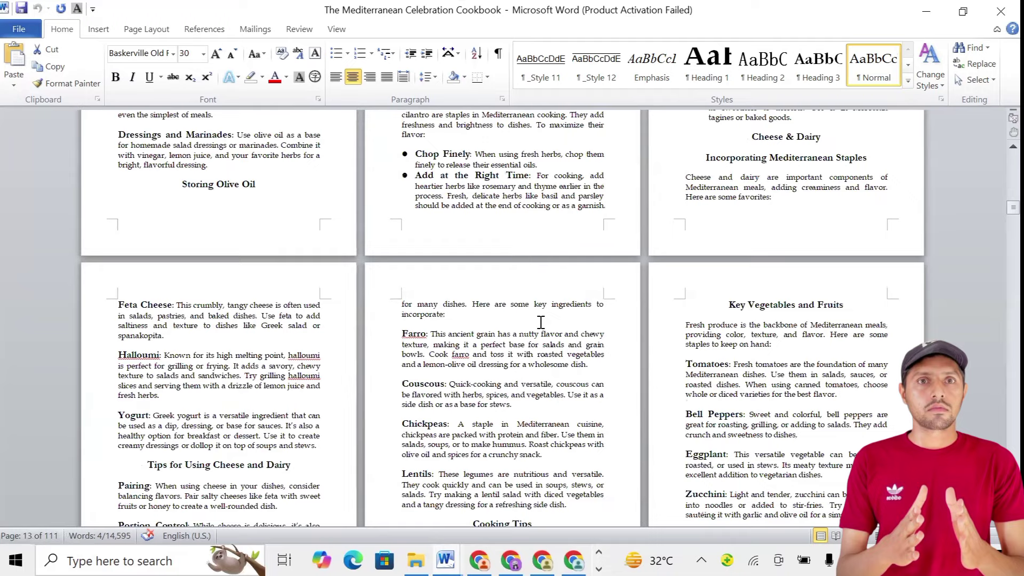
scroll(540, 322, "down", 13)
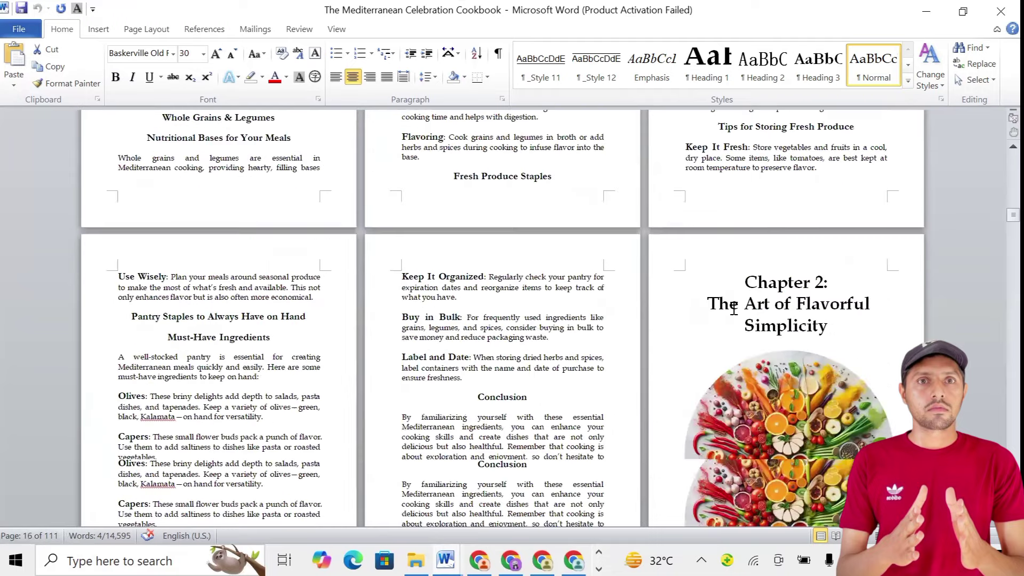
scroll(734, 309, "down", 8)
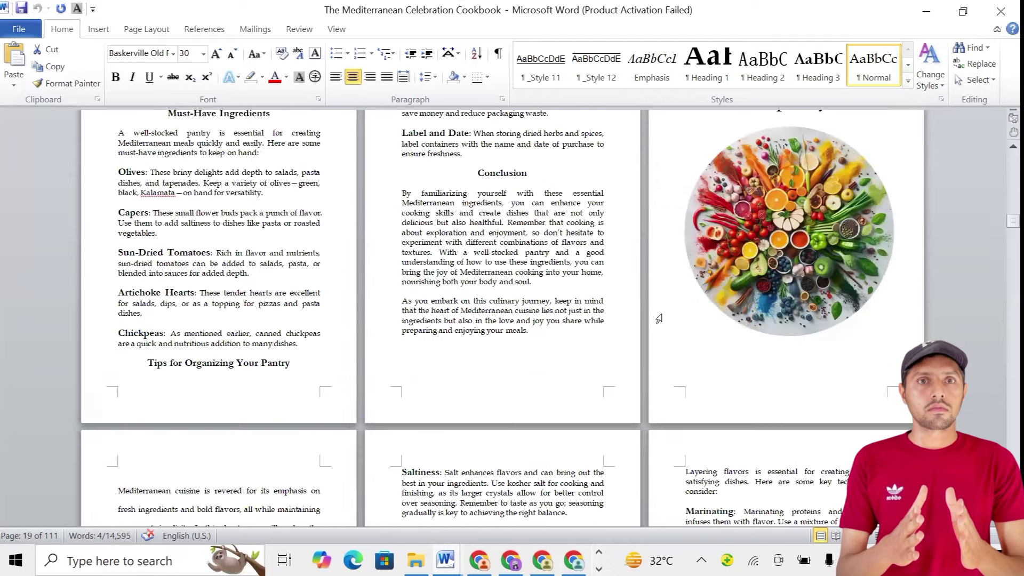
scroll(659, 318, "down", 2)
scroll(659, 318, "down", 7)
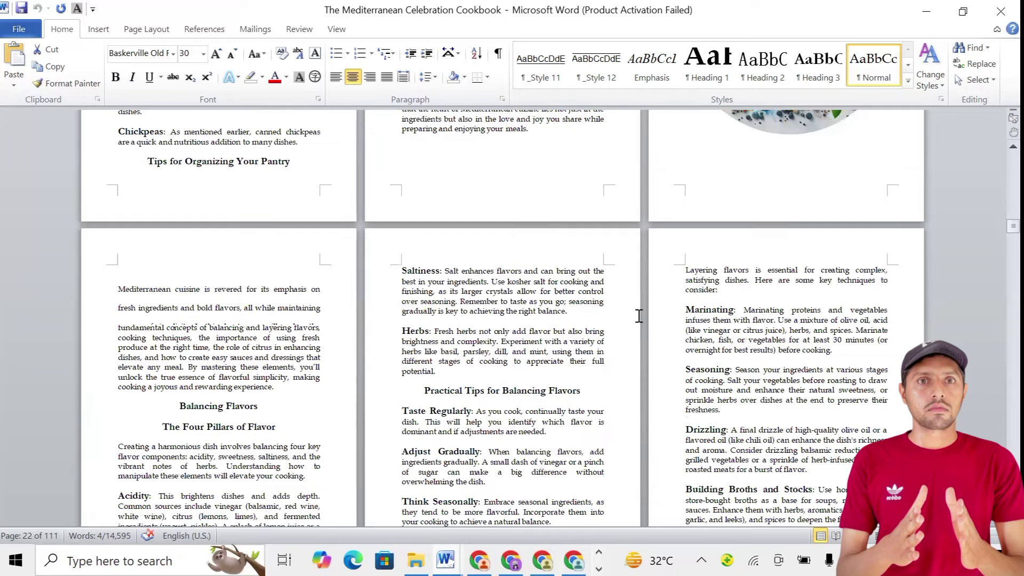
scroll(639, 316, "down", 17)
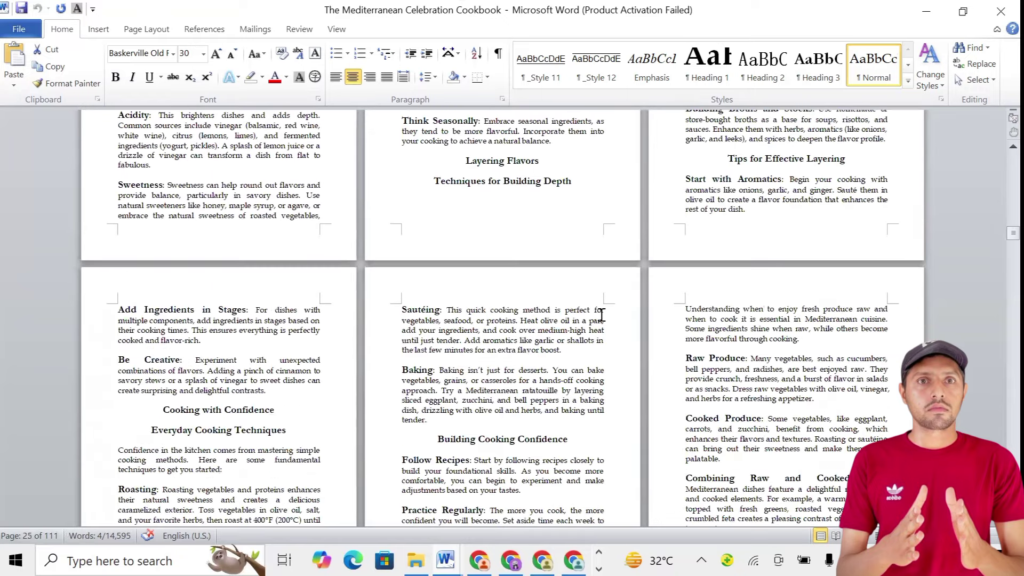
scroll(601, 314, "down", 1)
scroll(602, 315, "down", 17)
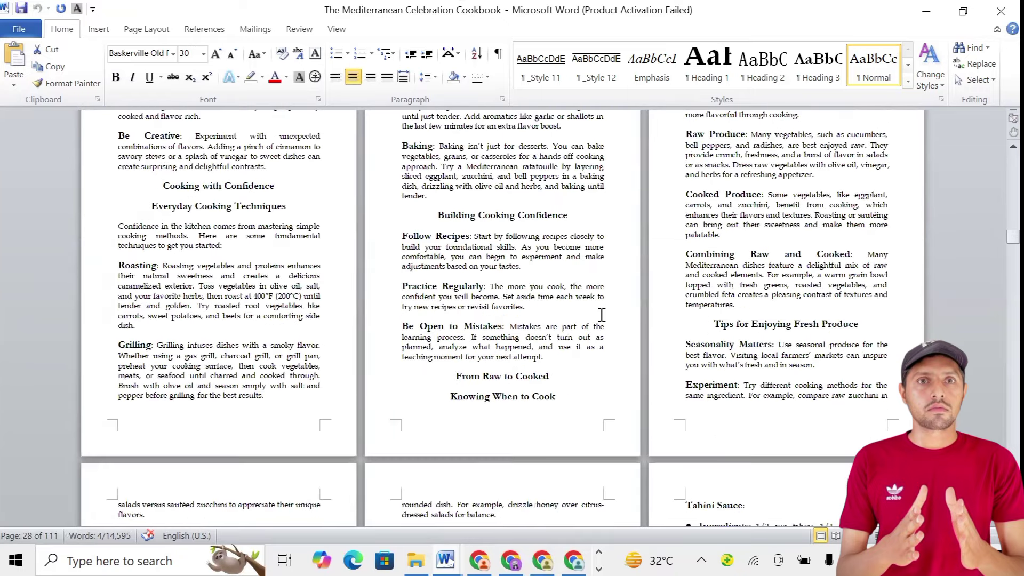
scroll(601, 315, "down", 13)
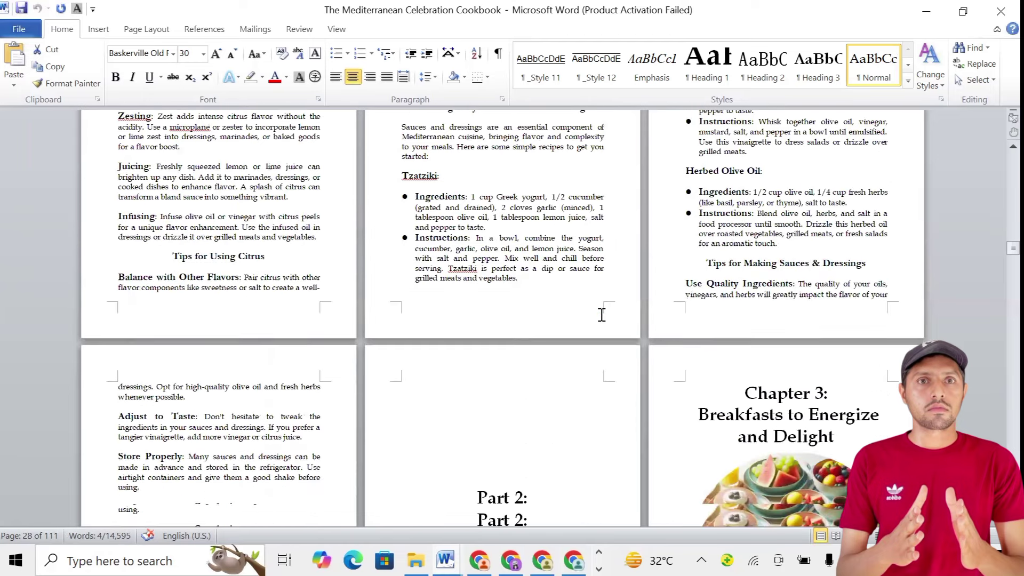
Step: Review Part 2's opening page, the breakfast recipes of Chapter 3 and the lunch recipes of Chapter 4
scroll(602, 315, "down", 14)
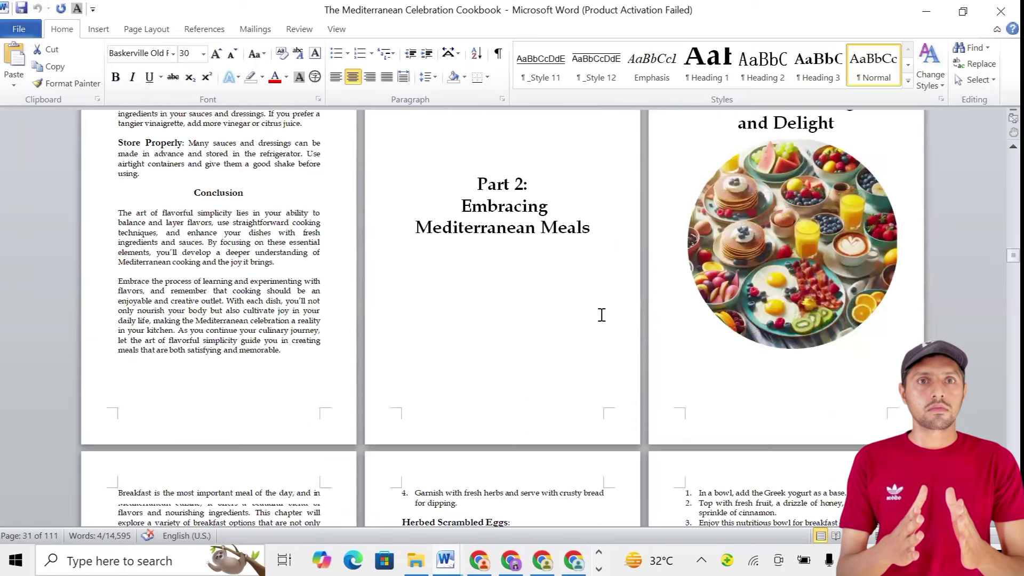
scroll(601, 315, "down", 8)
scroll(601, 314, "down", 2)
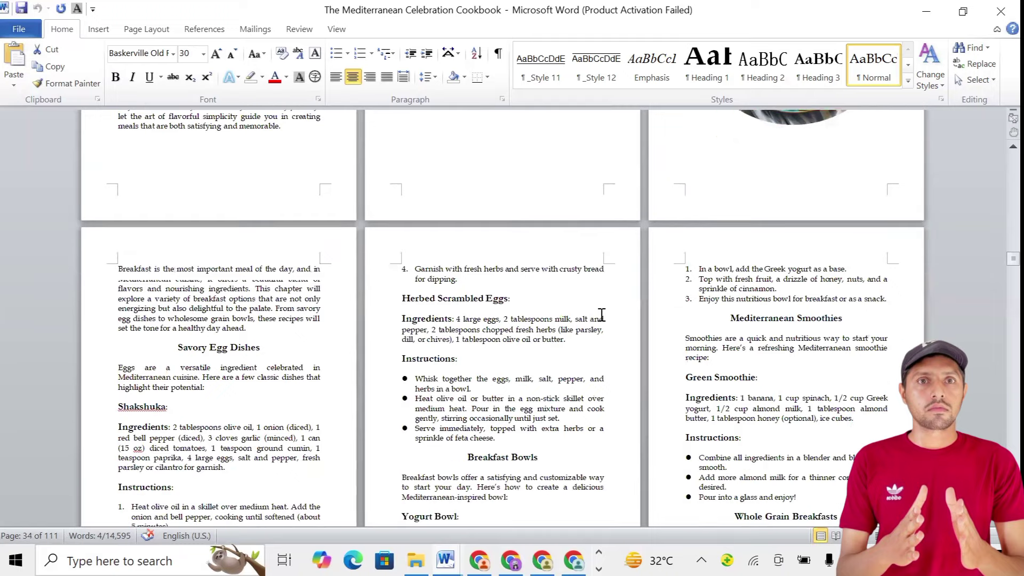
scroll(602, 315, "down", 14)
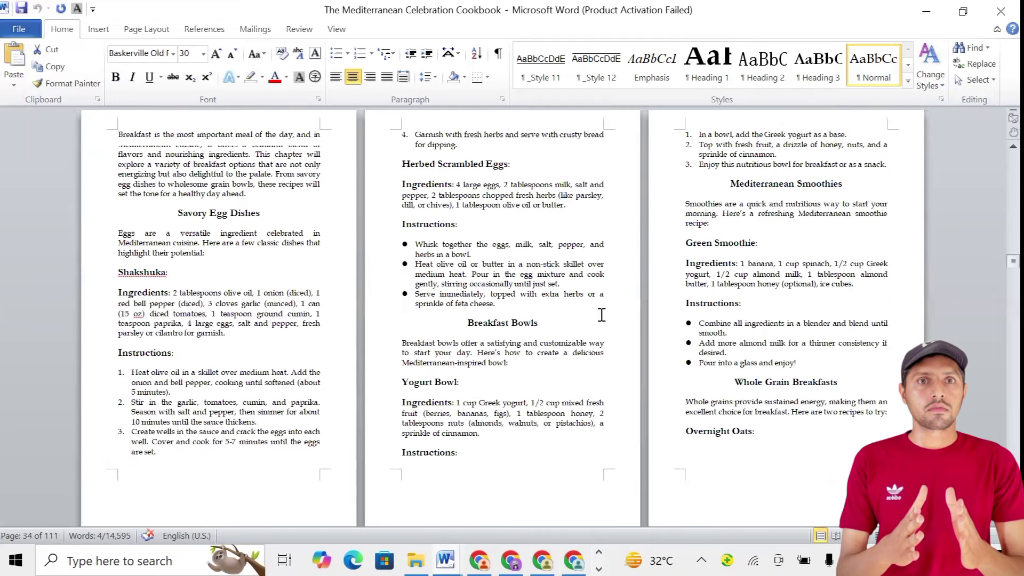
scroll(601, 314, "down", 18)
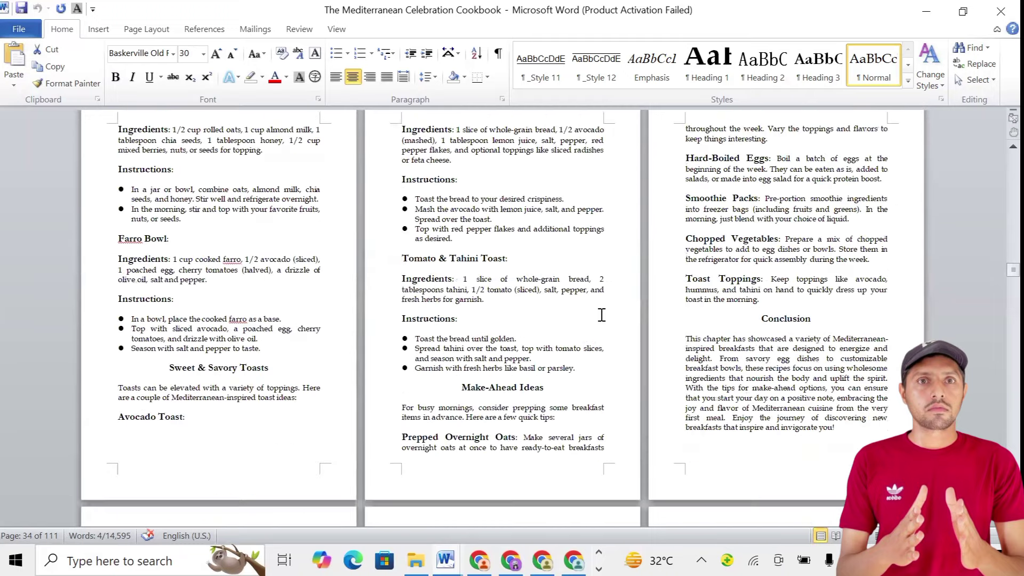
scroll(602, 314, "down", 11)
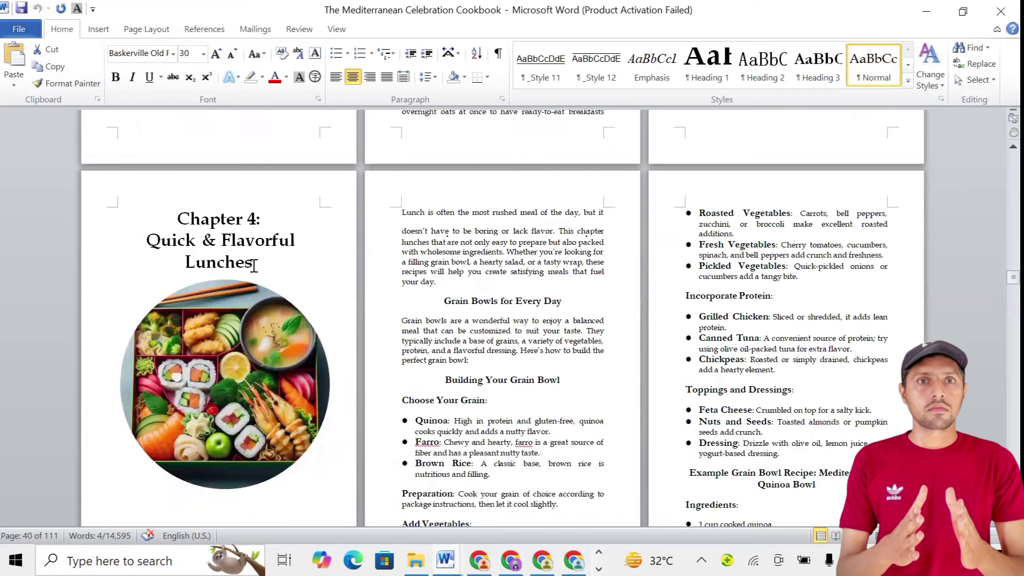
scroll(536, 312, "down", 18)
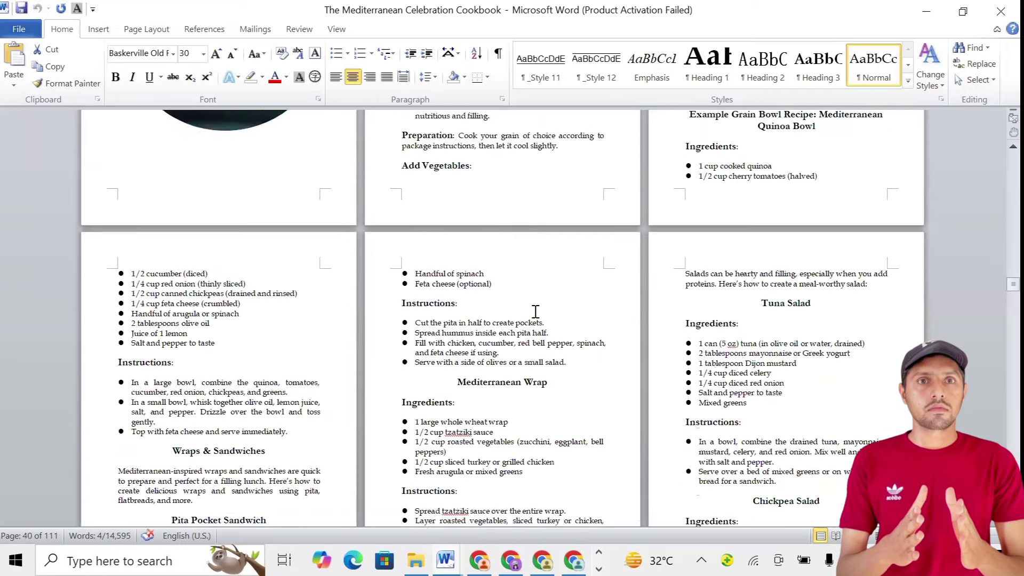
scroll(536, 311, "down", 20)
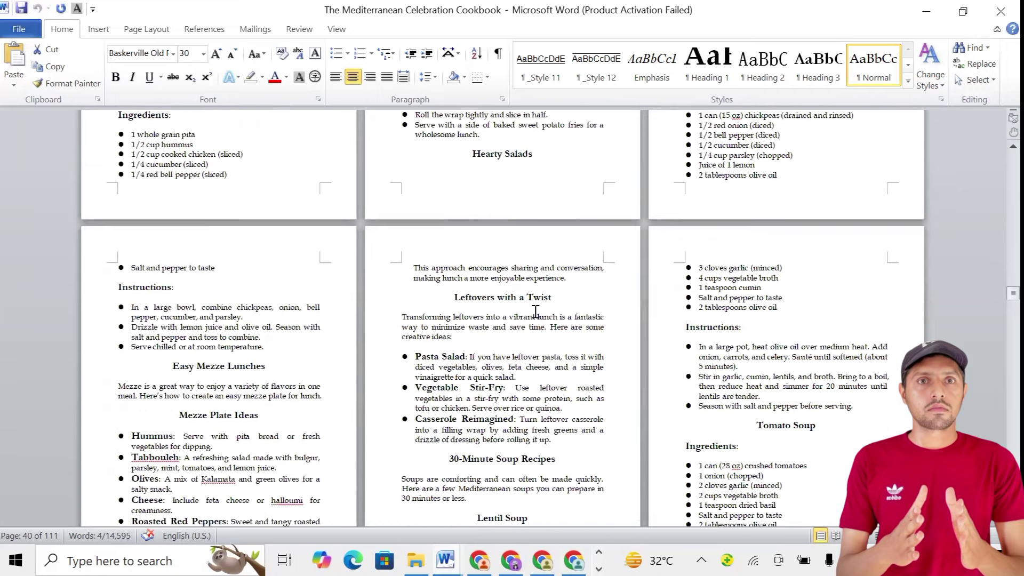
scroll(535, 312, "down", 20)
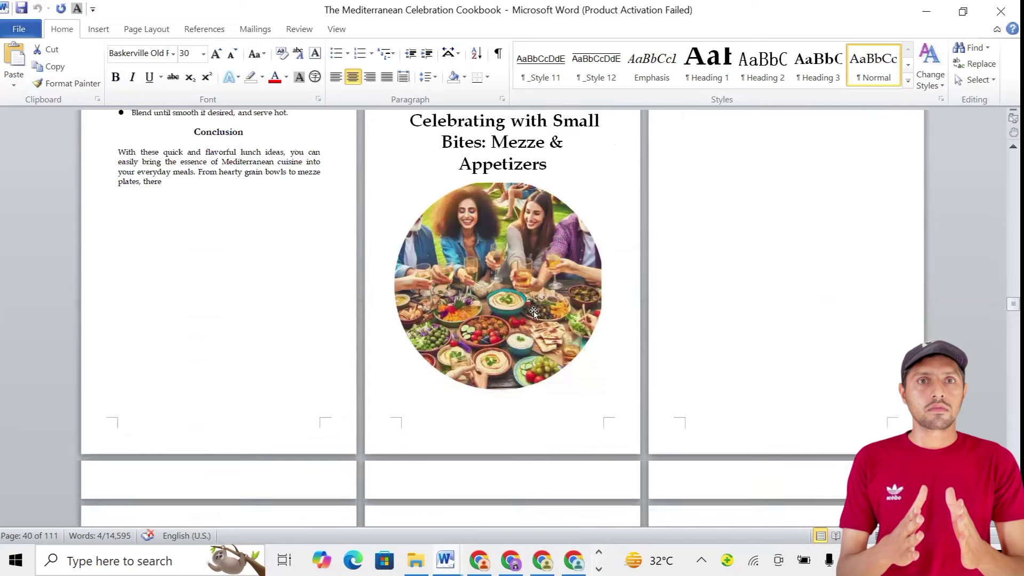
Step: Review the mezze and appetizer pages of Chapter 5 and the Mediterranean salad recipes of Chapter 6
scroll(536, 312, "down", 4)
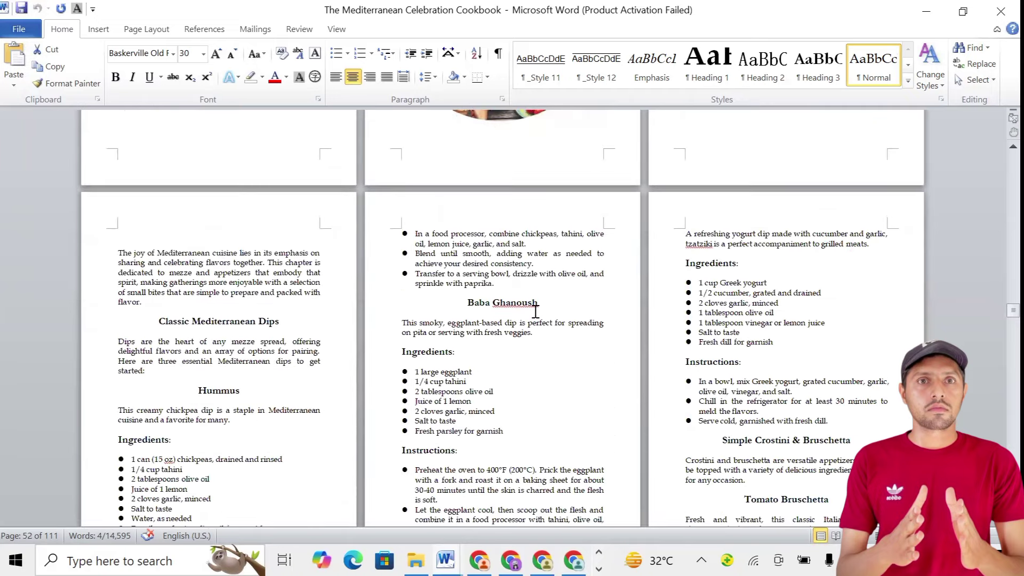
scroll(535, 312, "down", 20)
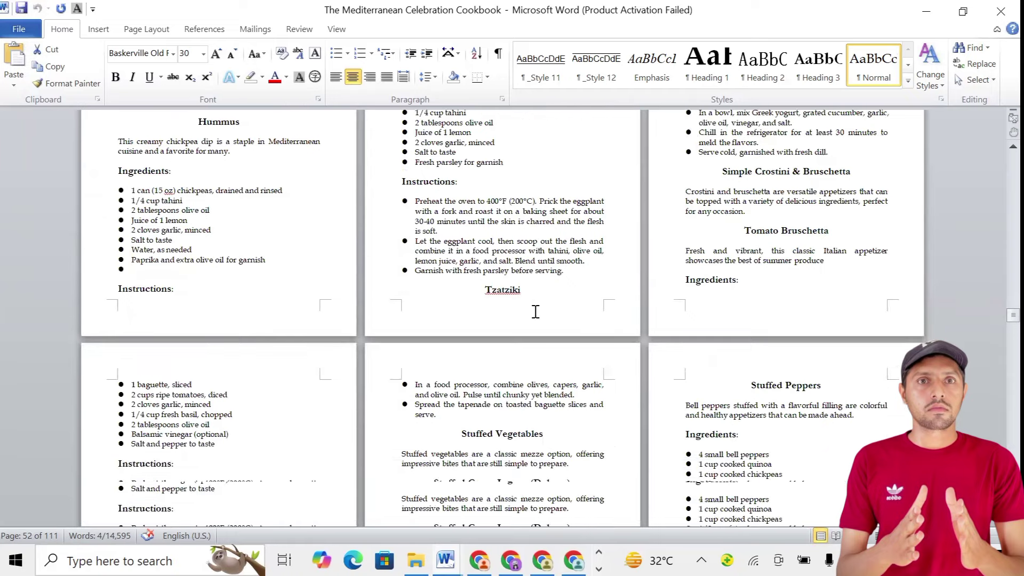
scroll(535, 312, "down", 20)
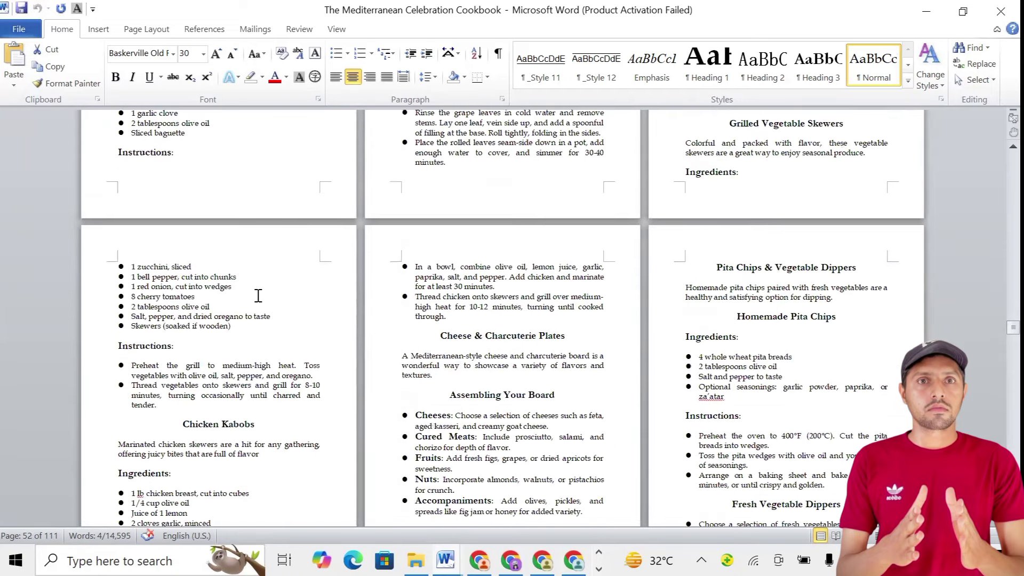
scroll(577, 315, "down", 15)
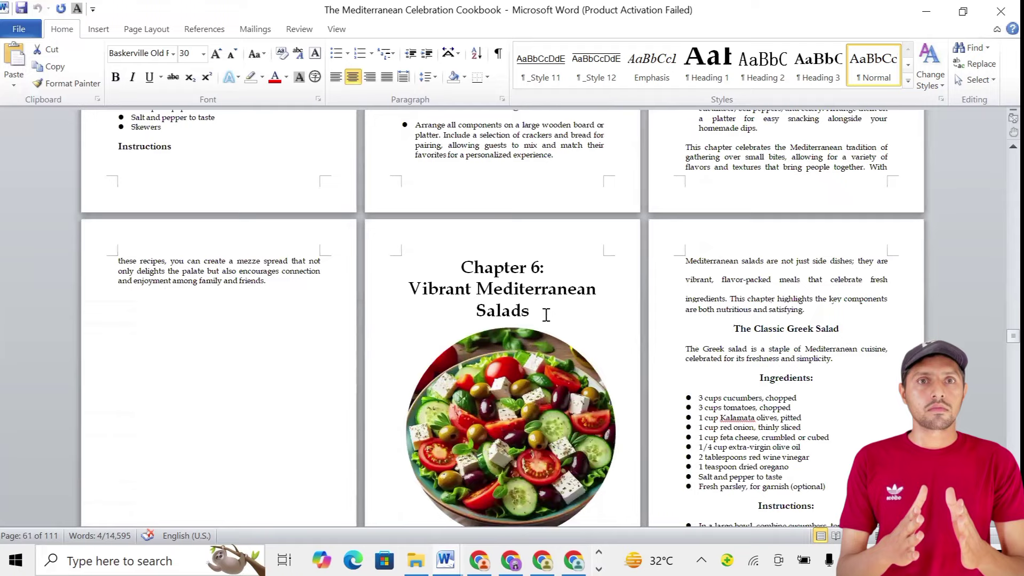
scroll(544, 314, "down", 10)
scroll(543, 315, "down", 15)
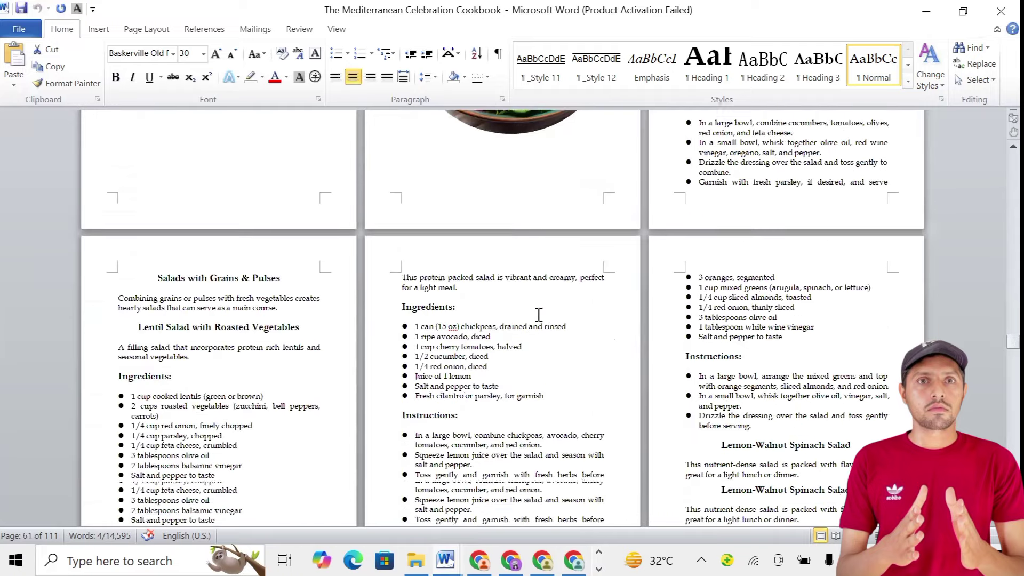
scroll(542, 315, "down", 15)
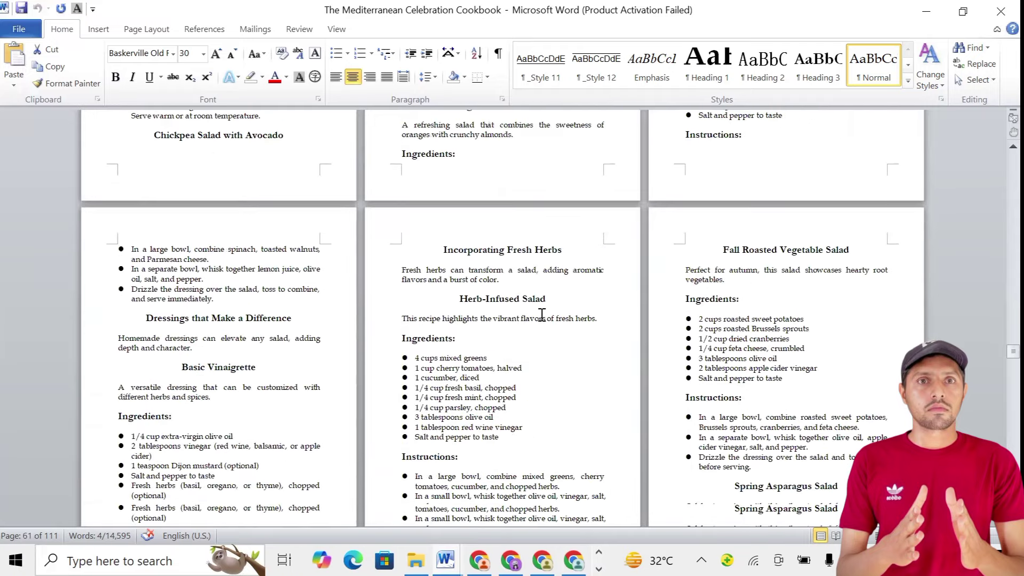
scroll(542, 316, "down", 5)
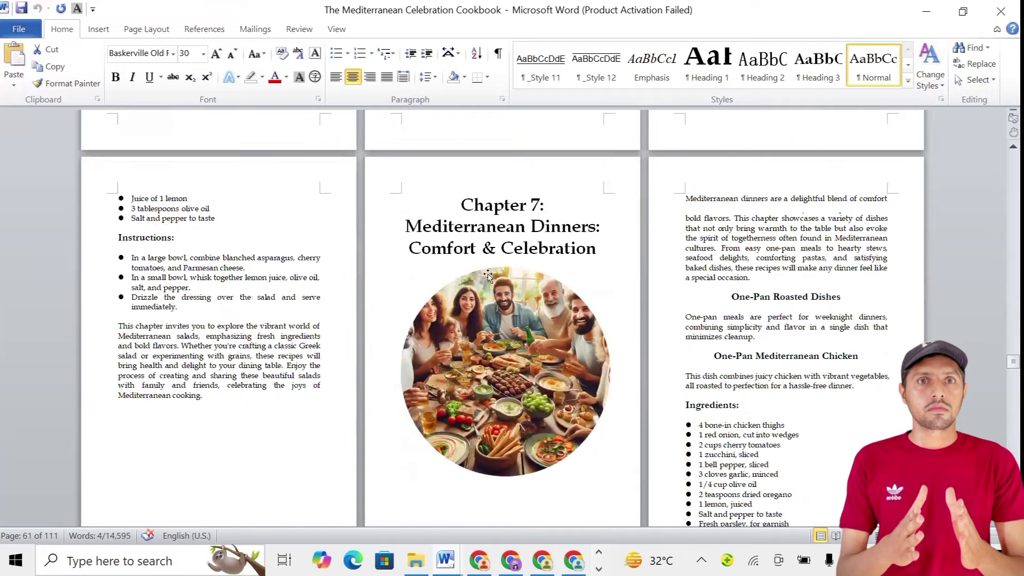
Step: Review the Mediterranean dinner recipes of Chapter 7 and the side dish recipes of Chapter 8
scroll(543, 307, "up", 3)
scroll(549, 331, "down", 15)
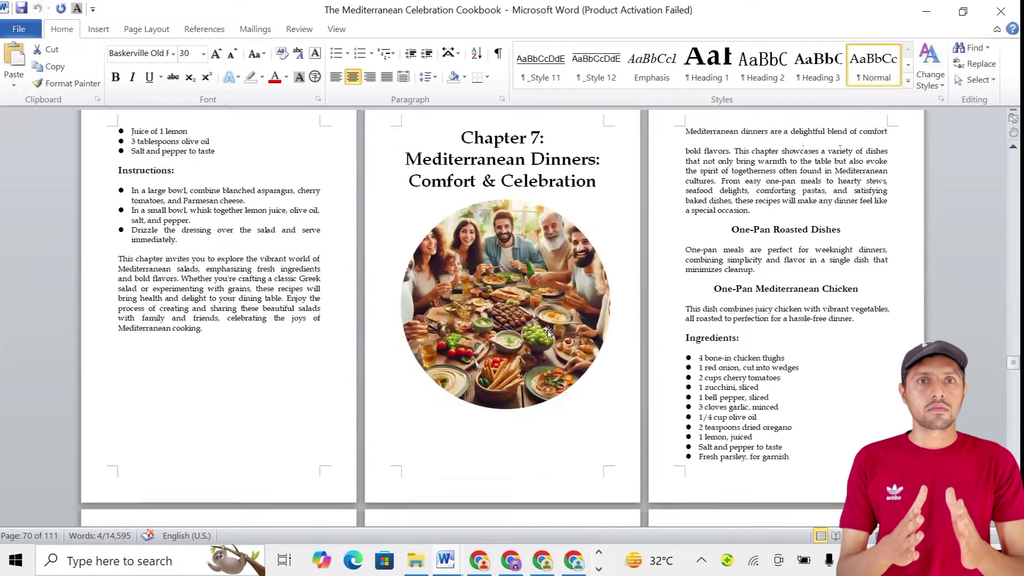
scroll(550, 330, "down", 10)
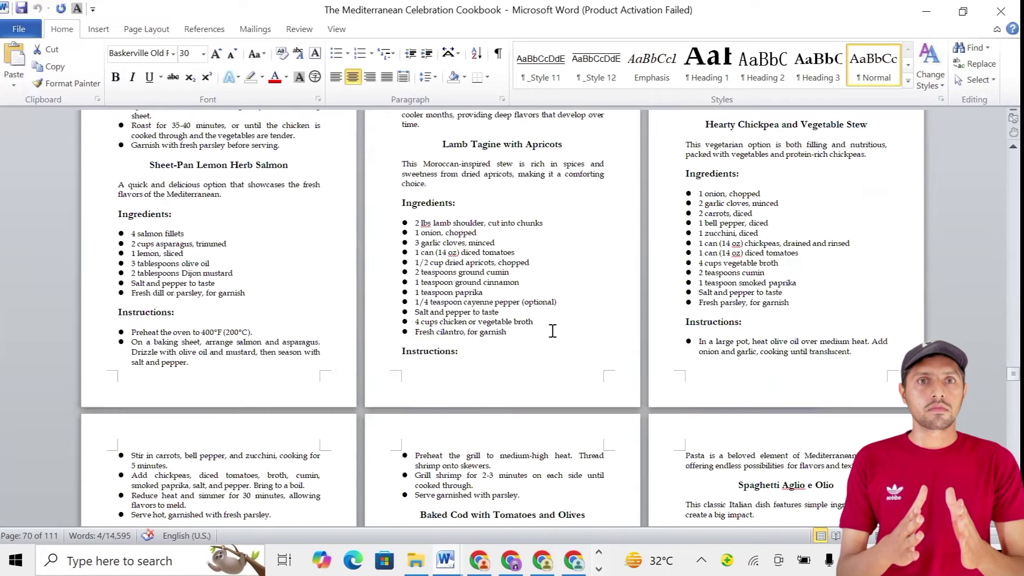
scroll(558, 331, "down", 15)
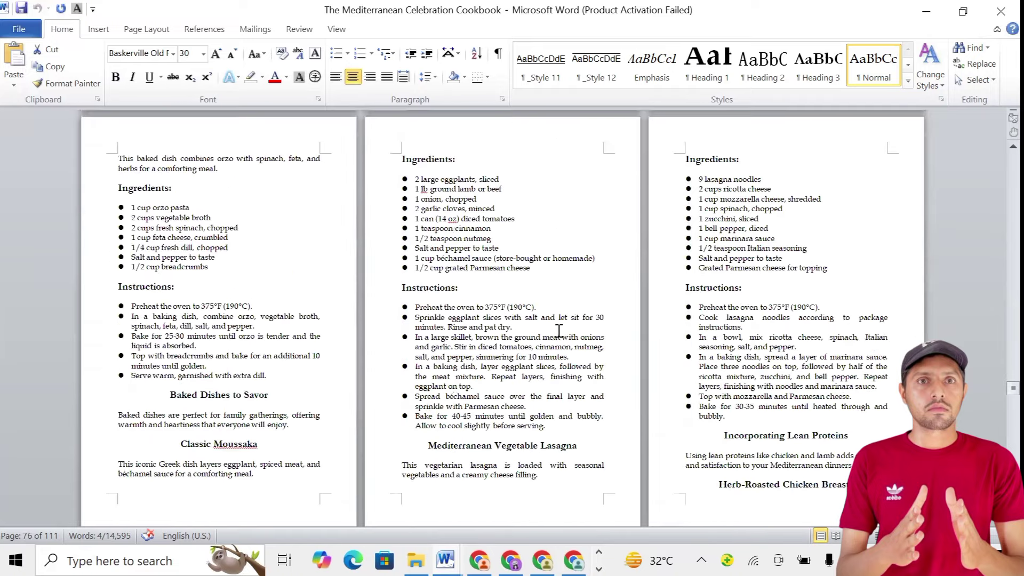
scroll(559, 331, "down", 4)
scroll(559, 331, "down", 13)
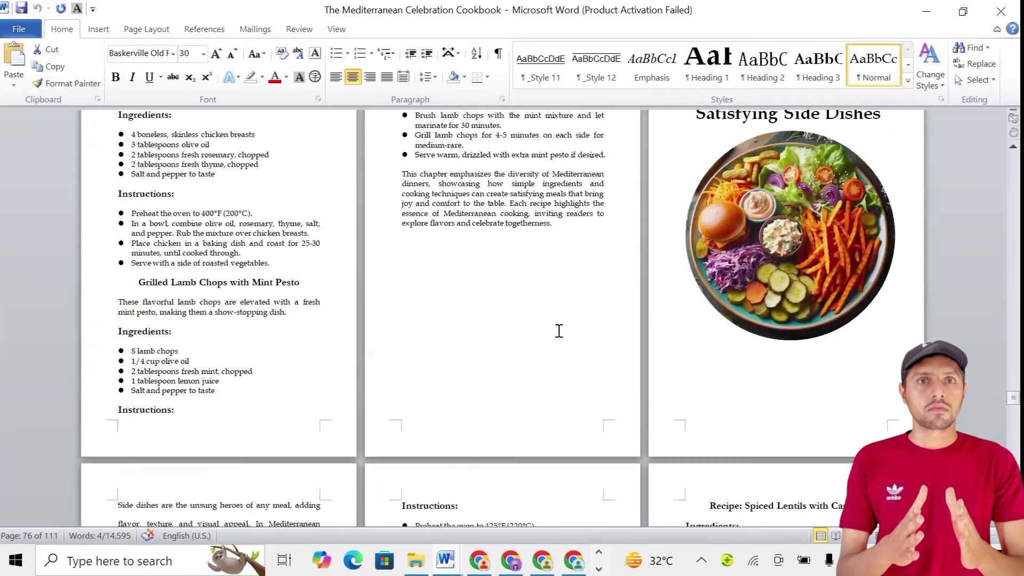
scroll(559, 330, "down", 8)
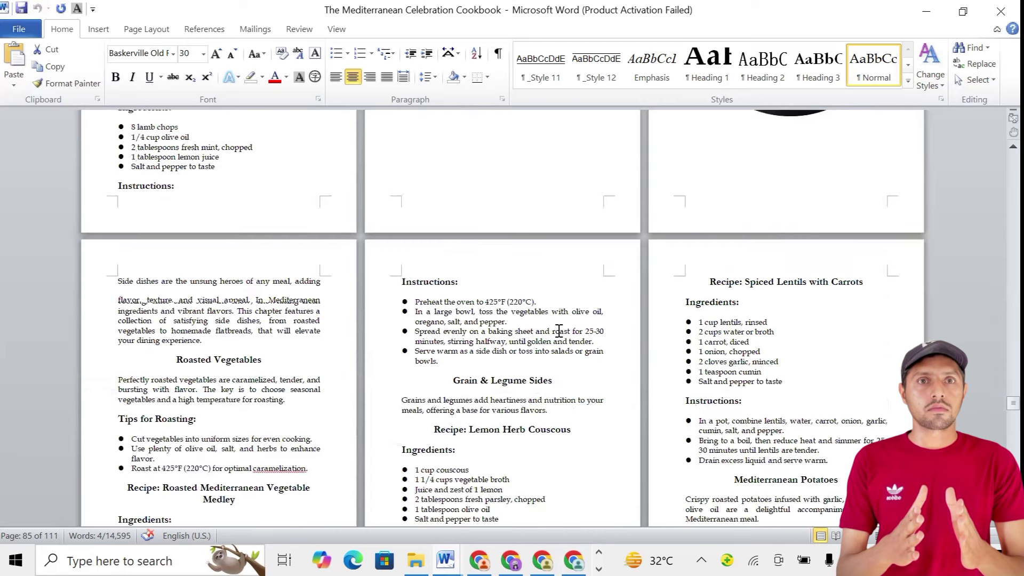
scroll(559, 330, "down", 14)
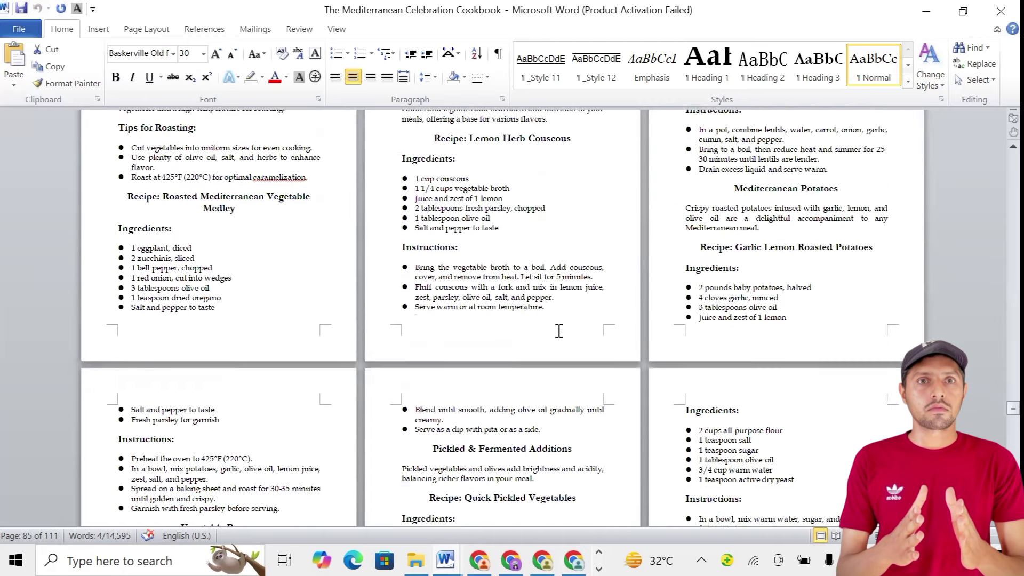
scroll(559, 331, "down", 3)
scroll(558, 330, "down", 14)
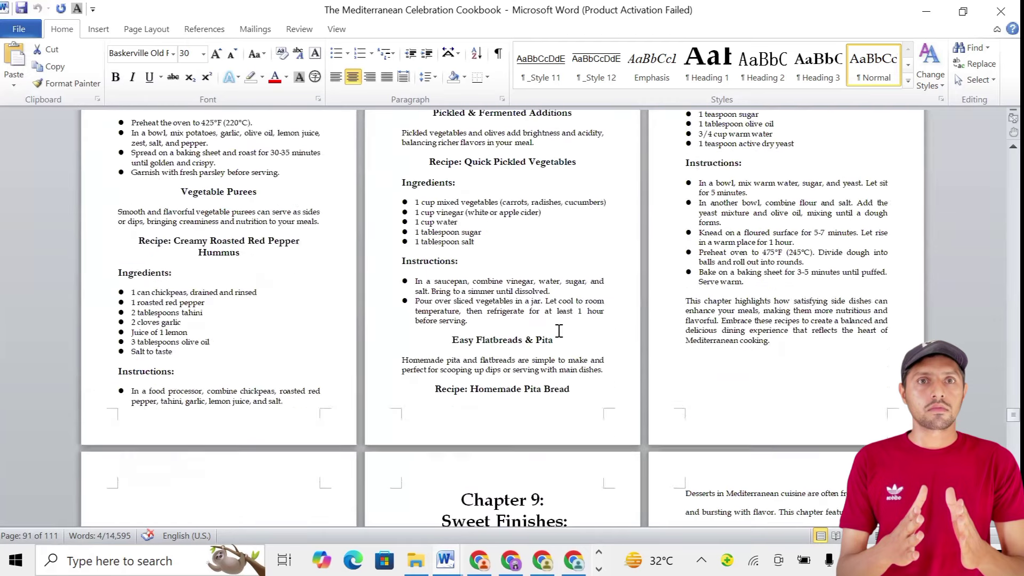
Step: Examine Part 3 of the manuscript, covering the desserts of Chapter 9, the entertaining tips of Chapter 10 and the Conclusion
scroll(557, 331, "down", 2)
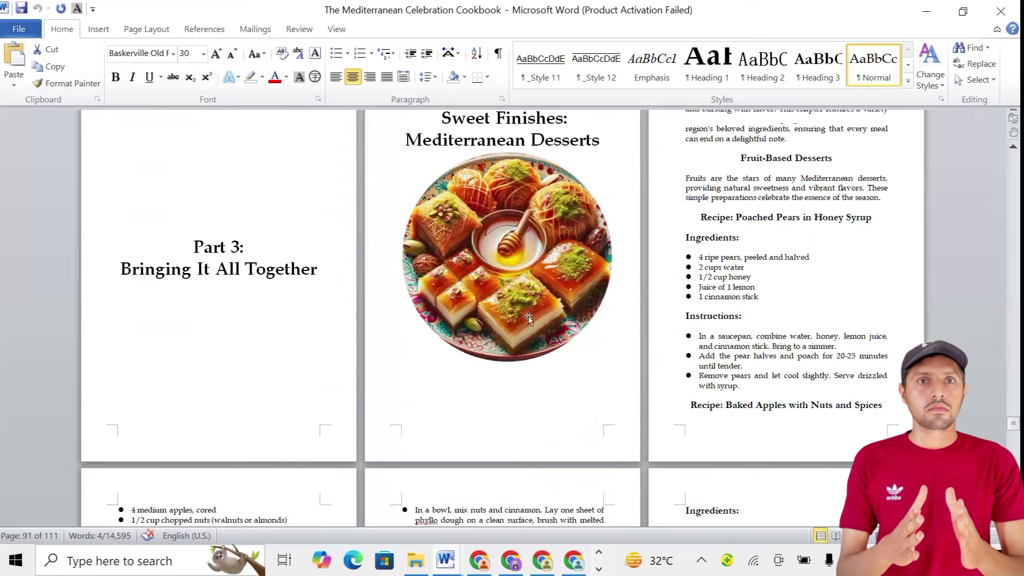
scroll(517, 316, "up", 3)
scroll(550, 337, "down", 14)
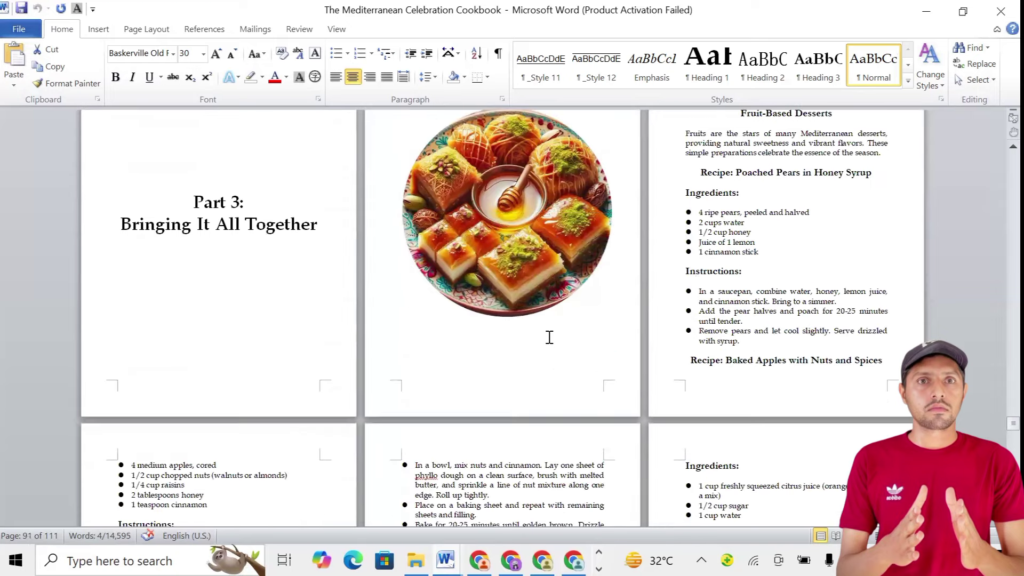
scroll(552, 340, "down", 12)
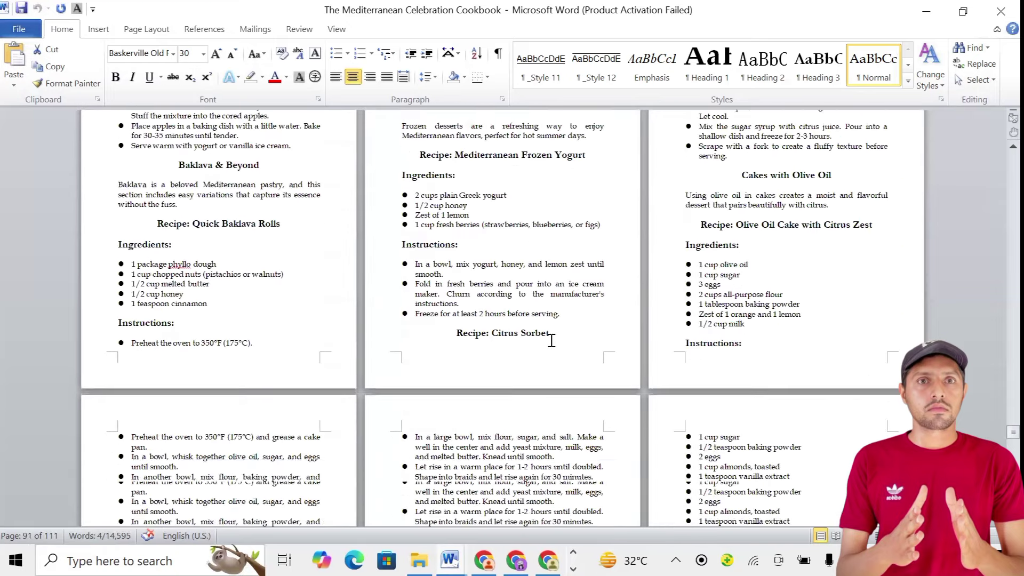
scroll(552, 340, "down", 14)
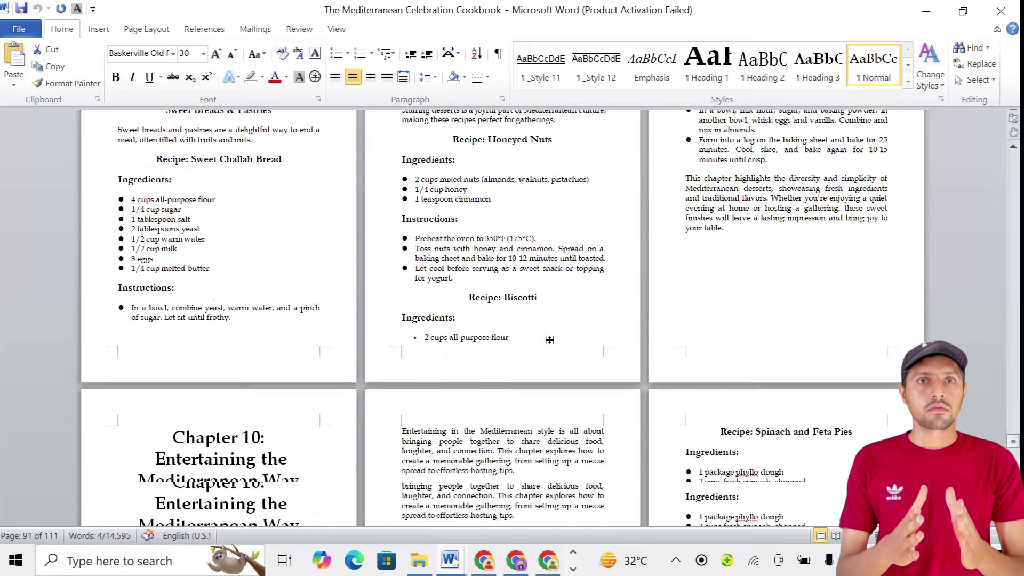
scroll(466, 362, "down", 14)
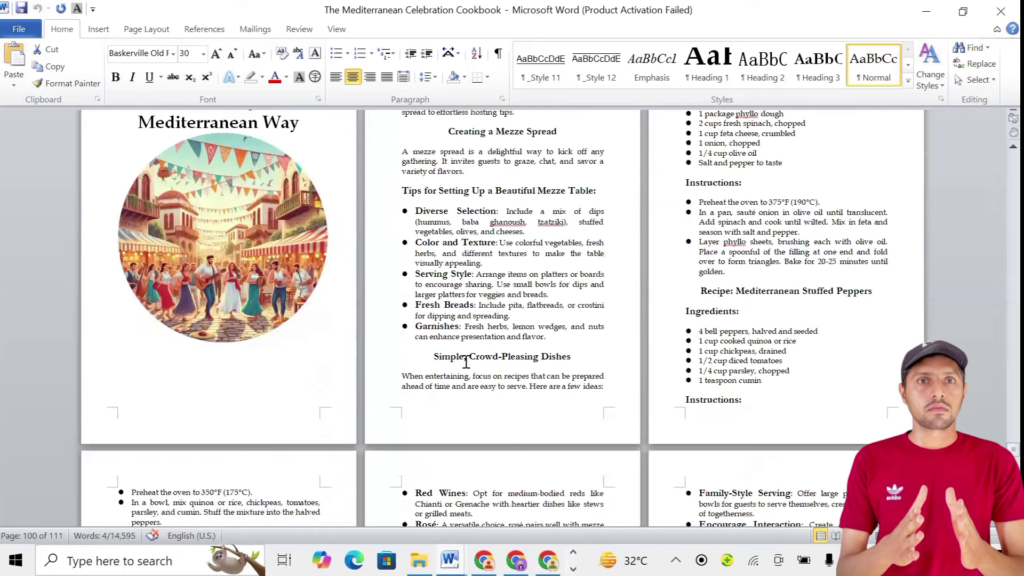
scroll(466, 362, "down", 14)
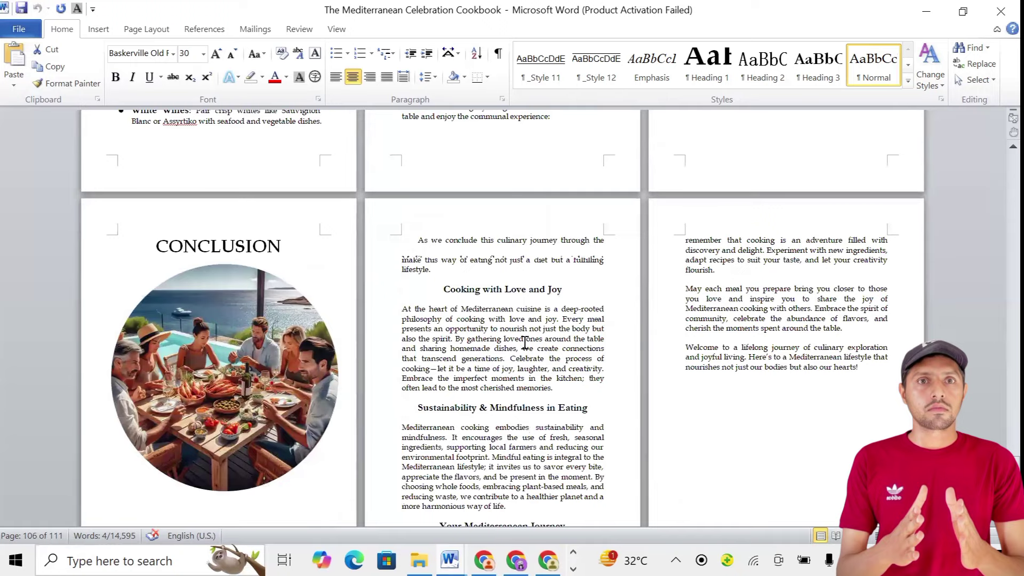
Step: Review the Conclusion pages and go back over the hosting tips and recipes of Chapter 10
scroll(526, 344, "down", 3)
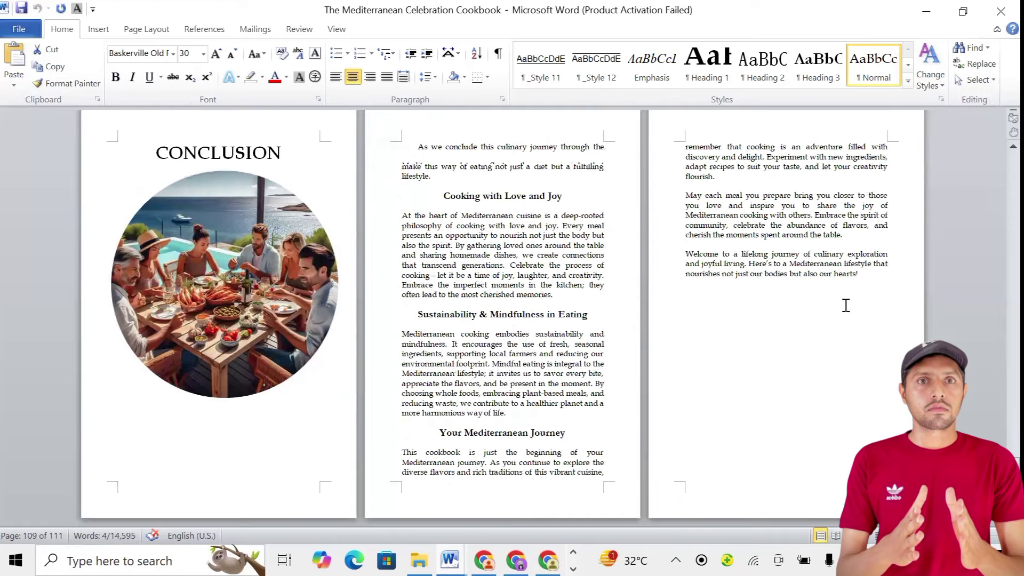
scroll(846, 305, "up", 2)
scroll(846, 305, "up", 3)
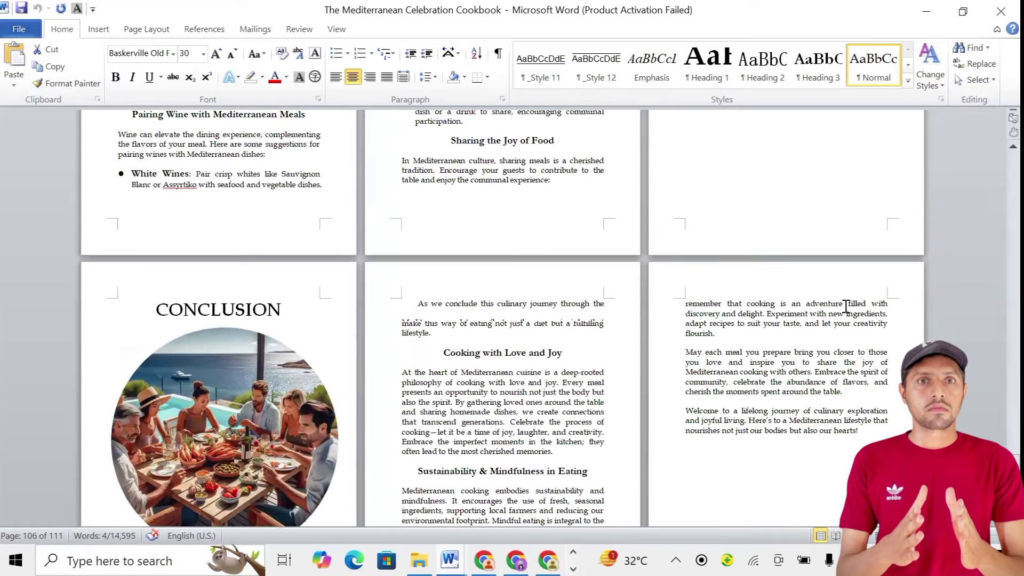
scroll(846, 305, "up", 11)
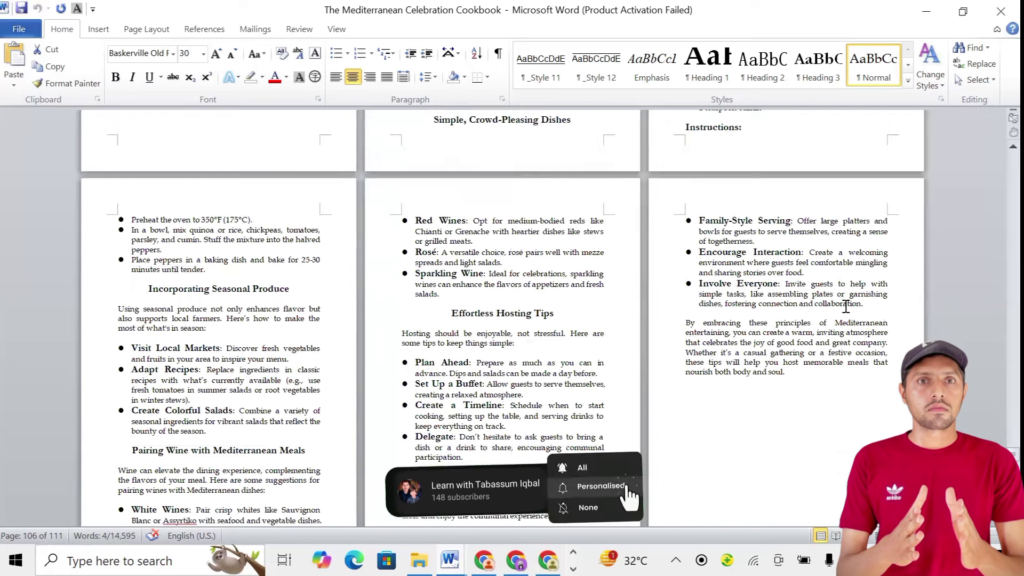
scroll(846, 305, "up", 7)
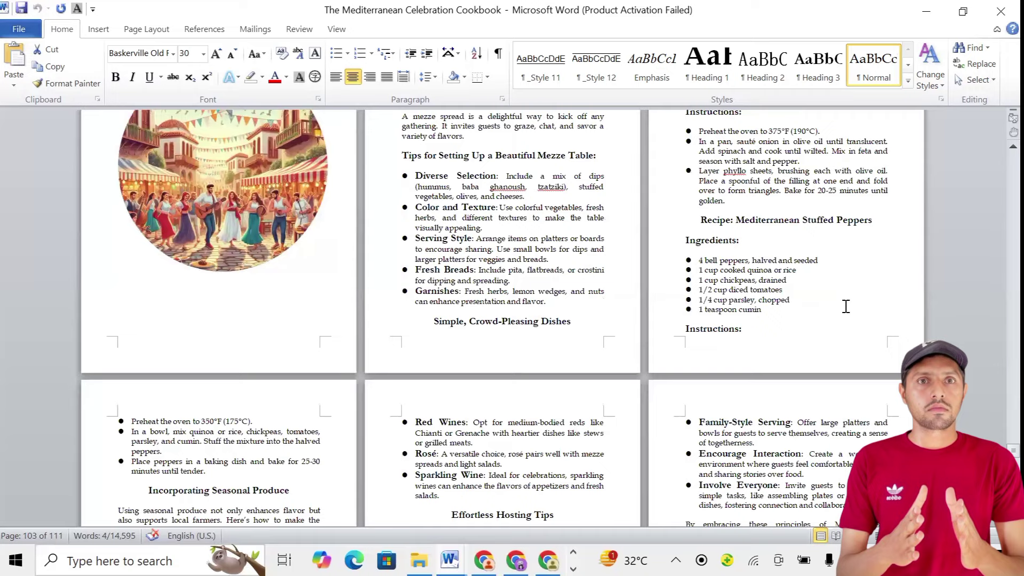
scroll(845, 306, "up", 2)
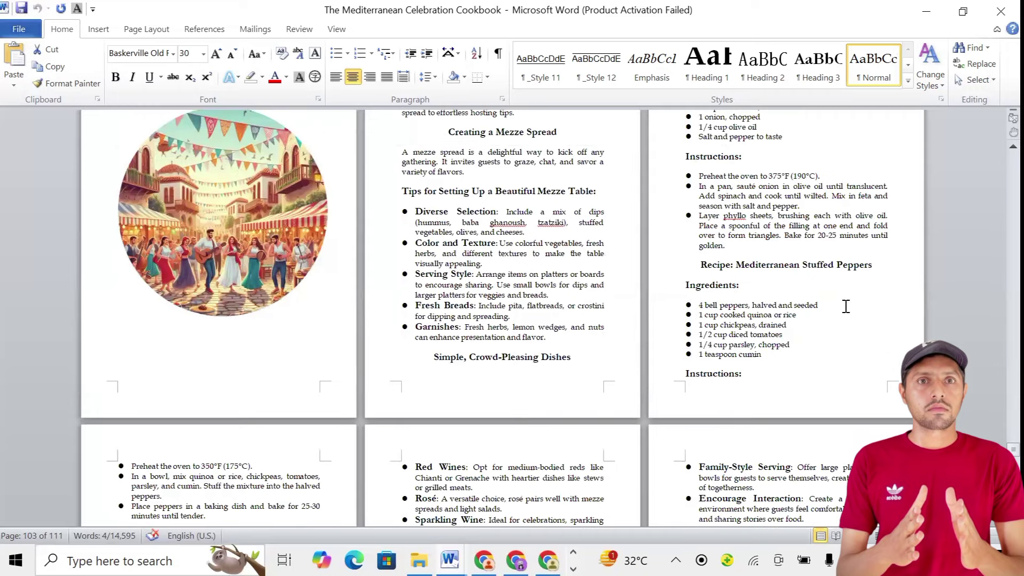
Step: Open the Mediterranean cookbook's cover image from the Downloads folder and enlarge its viewer to full screen
left_click(419, 560)
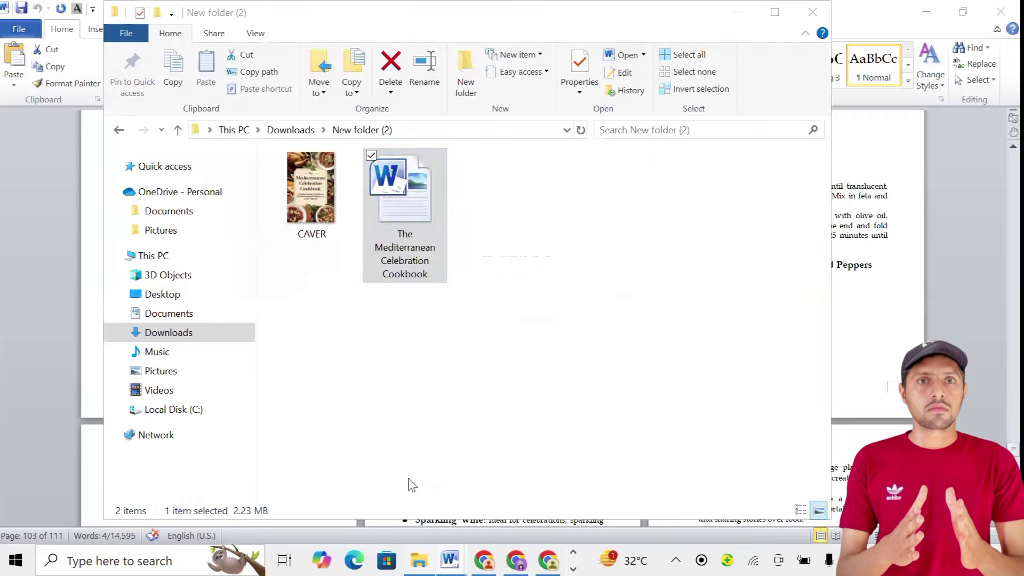
left_click(171, 333)
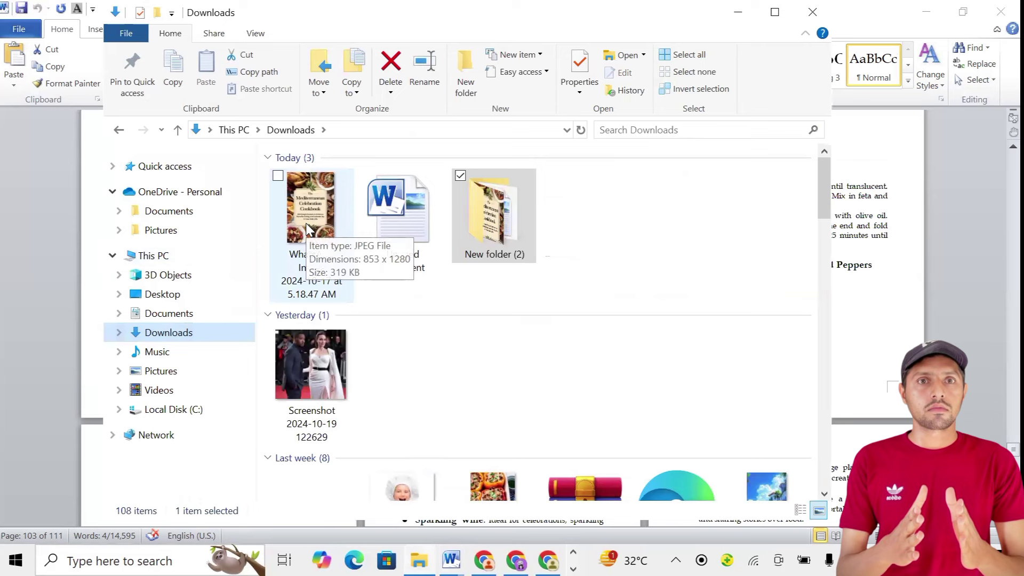
left_click(307, 227)
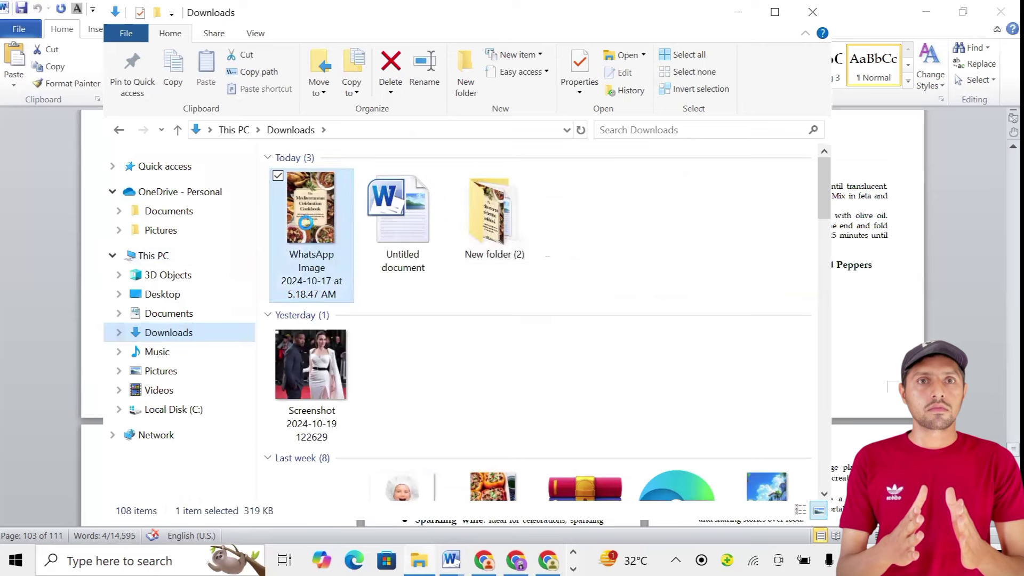
left_click(306, 227)
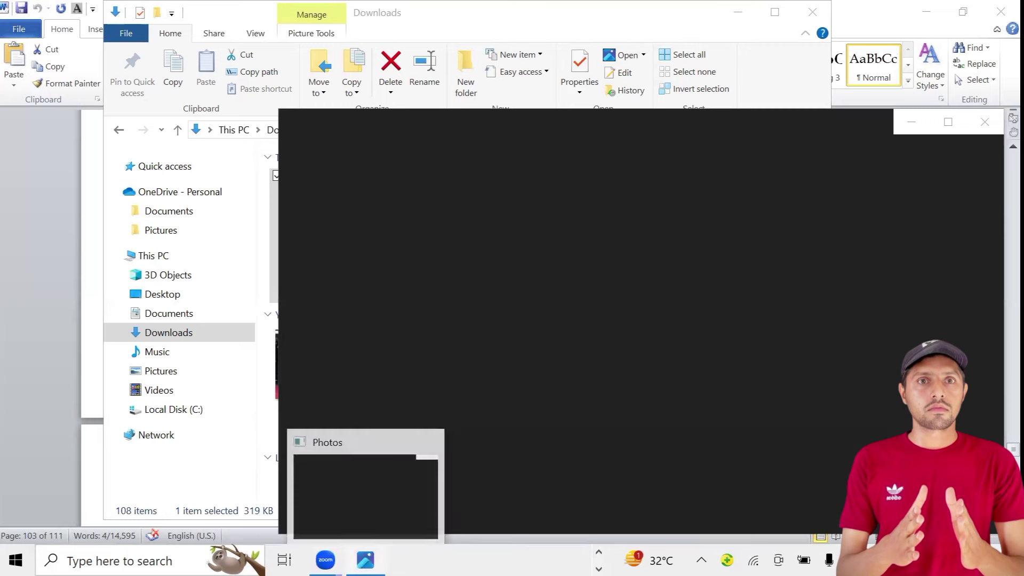
left_click(365, 560)
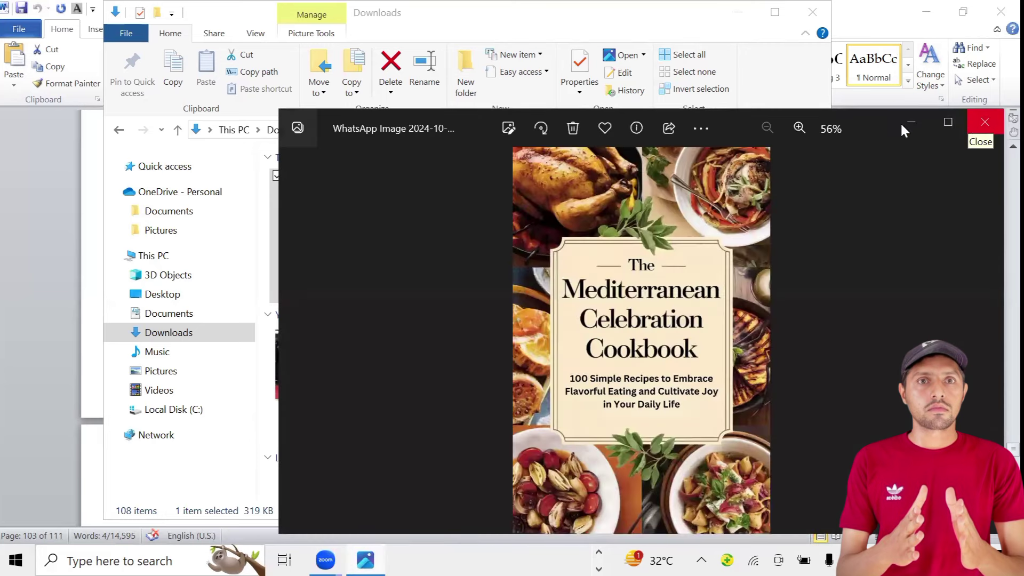
left_click(937, 122)
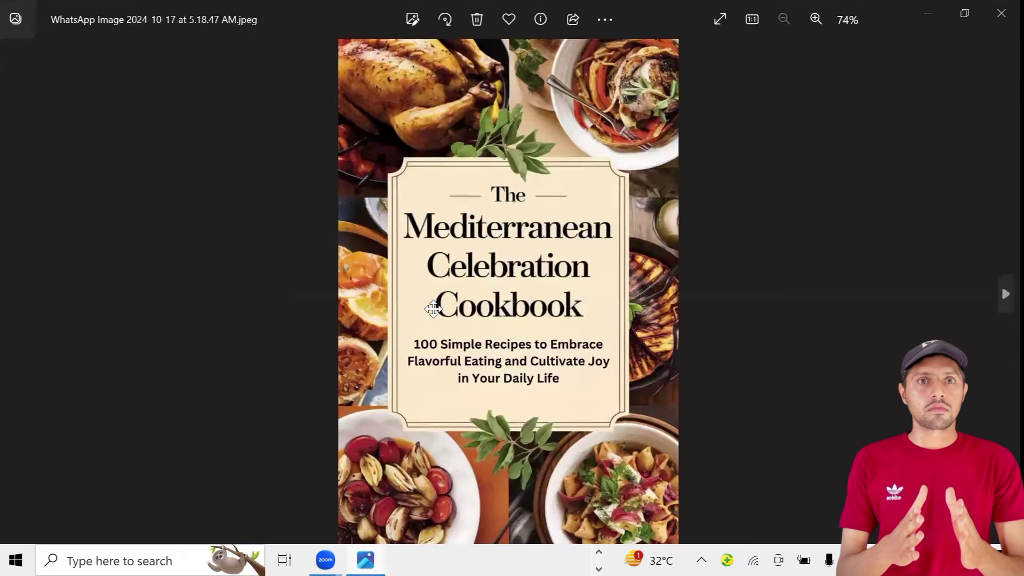
Step: Examine the cover's title, subtitle and food photos up close
scroll(478, 318, "up", 1)
scroll(479, 318, "up", 2)
left_click_drag(473, 264, 544, 265)
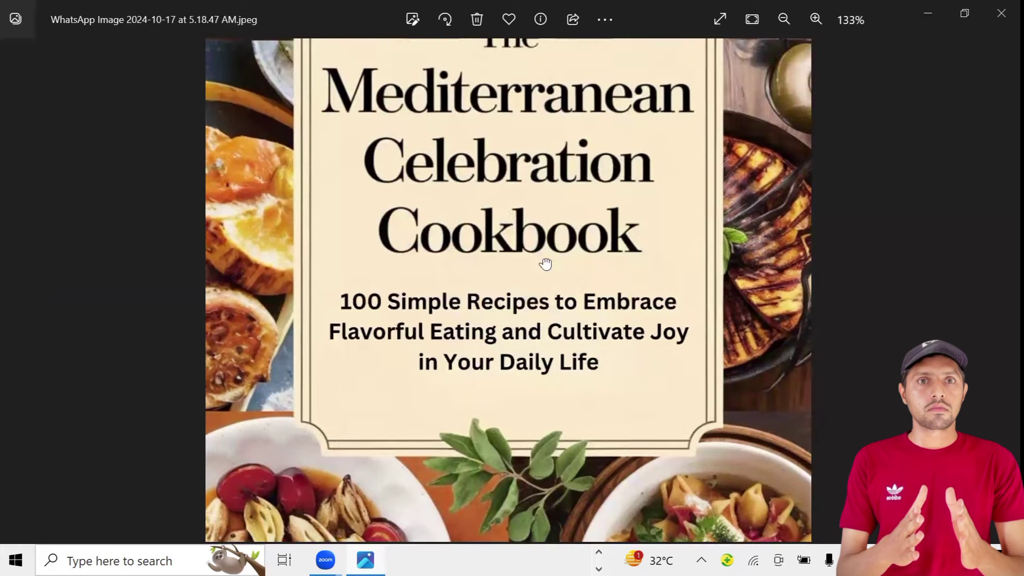
left_click_drag(536, 320, 518, 373)
scroll(518, 295, "down", 3)
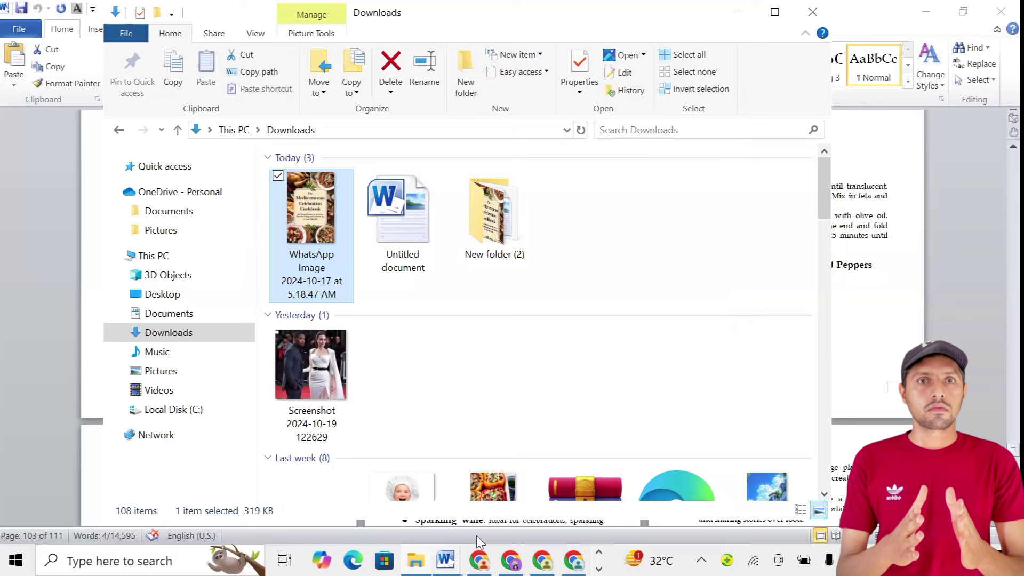
Step: Bring up Document1 in Word and review the cookbook's sales description and numbered keyword phrases
mouse_move(446, 560)
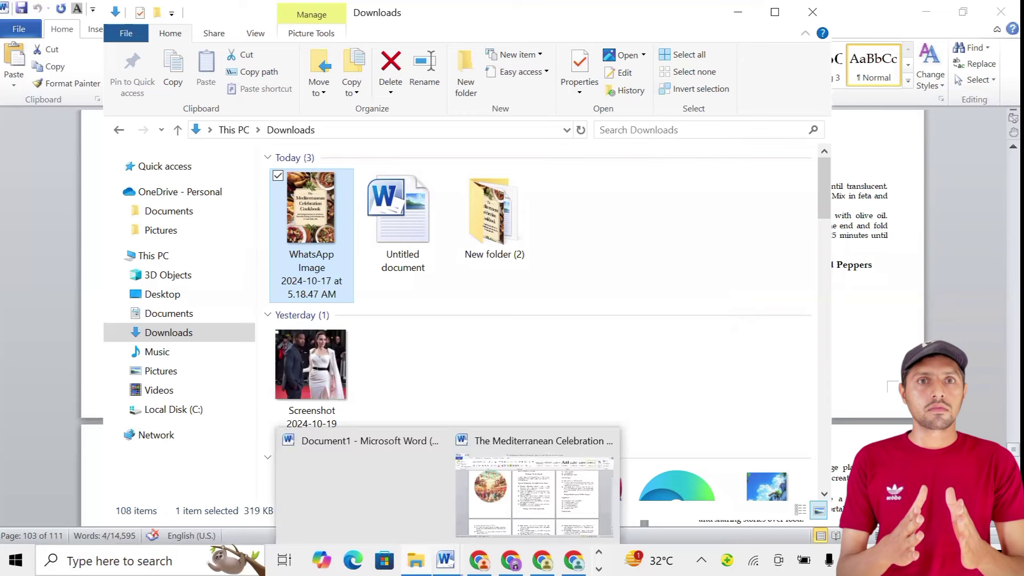
left_click(349, 487)
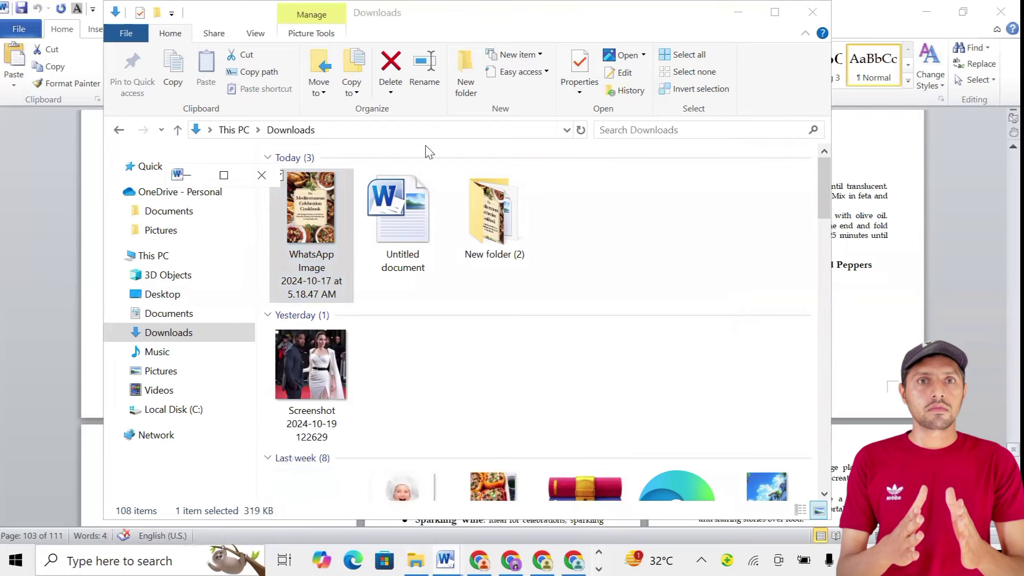
left_click(748, 17)
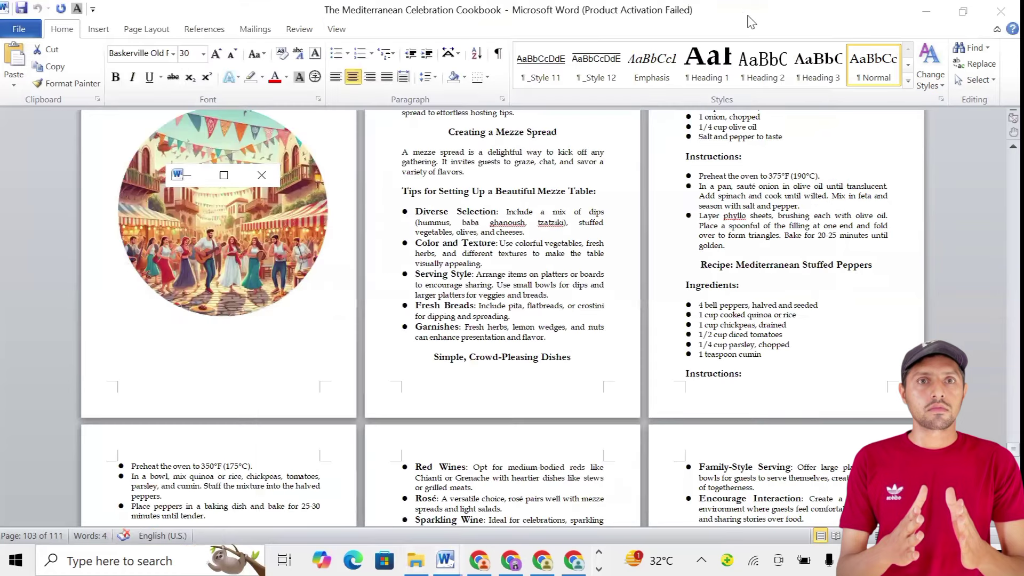
left_click(921, 15)
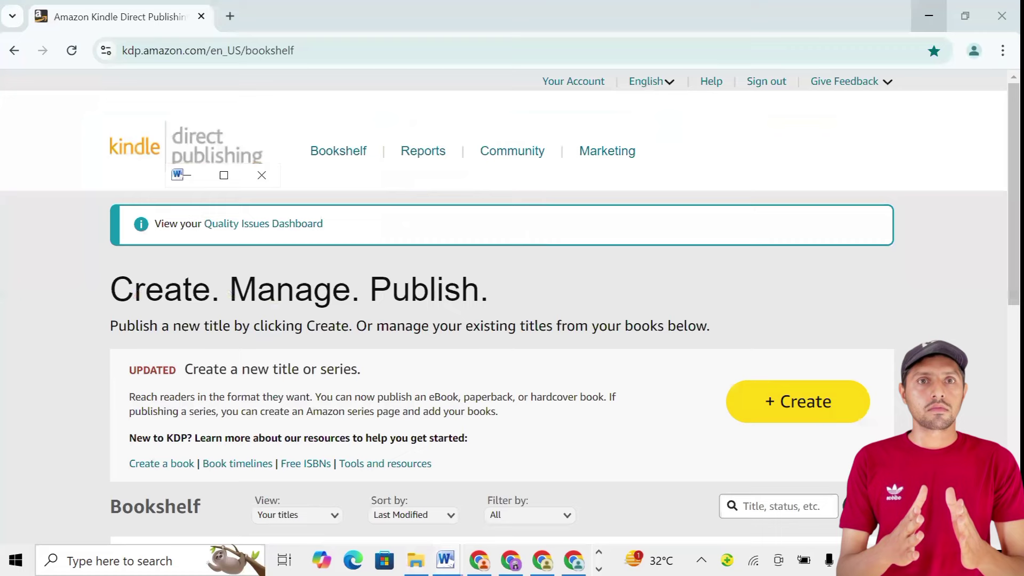
left_click(225, 175)
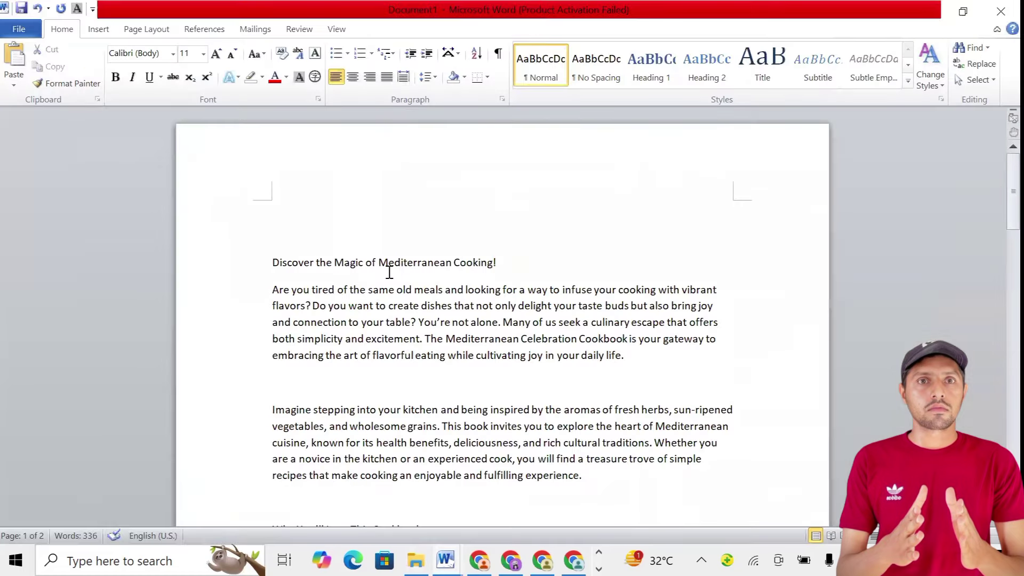
scroll(389, 272, "down", 5)
scroll(319, 353, "down", 6)
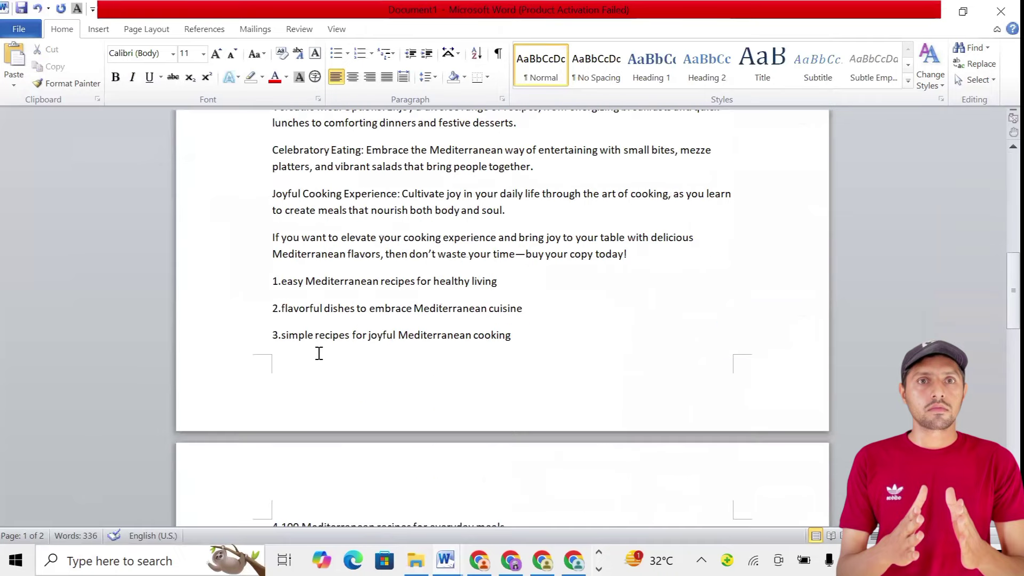
scroll(457, 474, "down", 3)
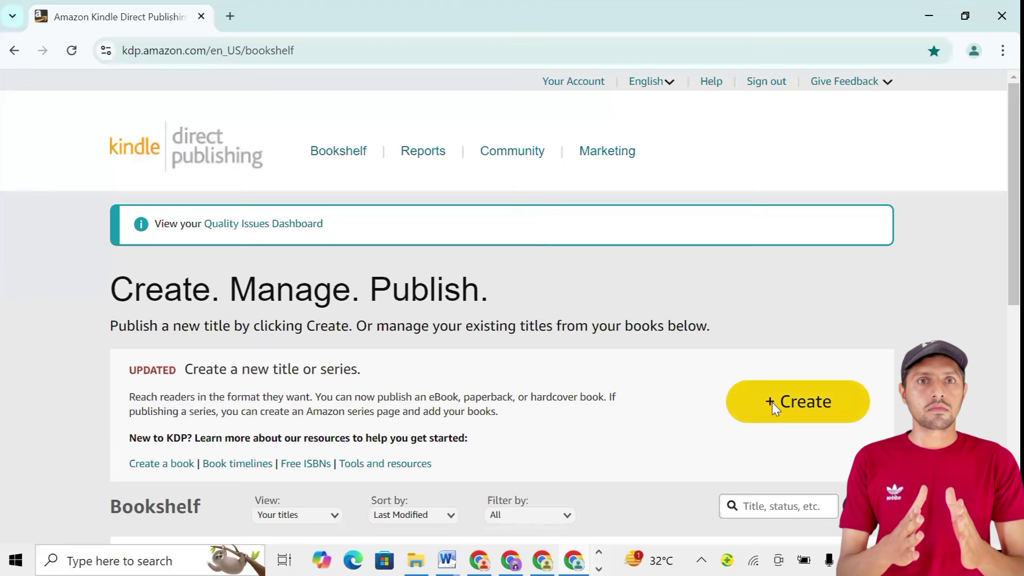
Step: Start a new Kindle eBook title from the KDP Bookshelf
left_click(772, 402)
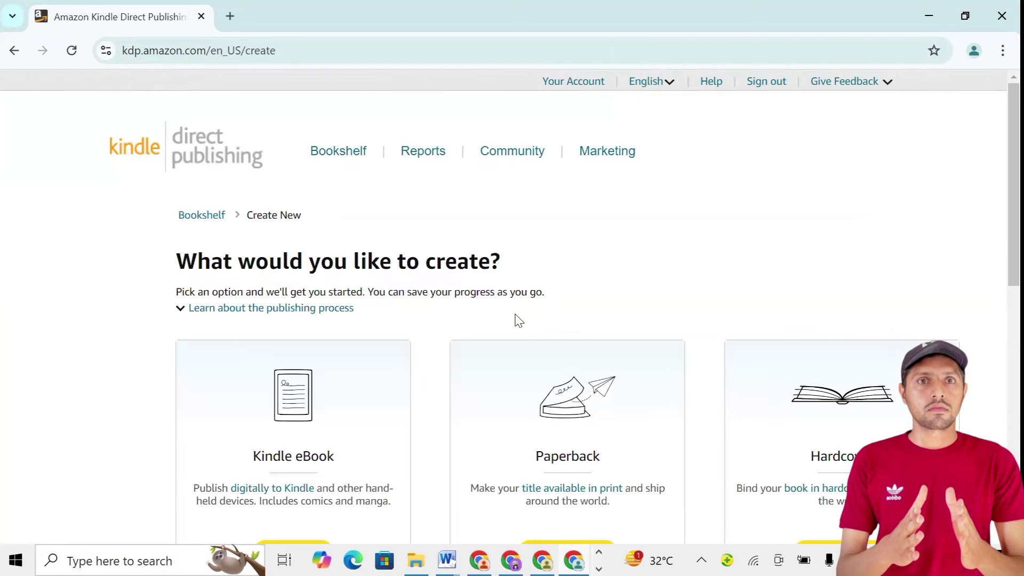
scroll(471, 296, "down", 3)
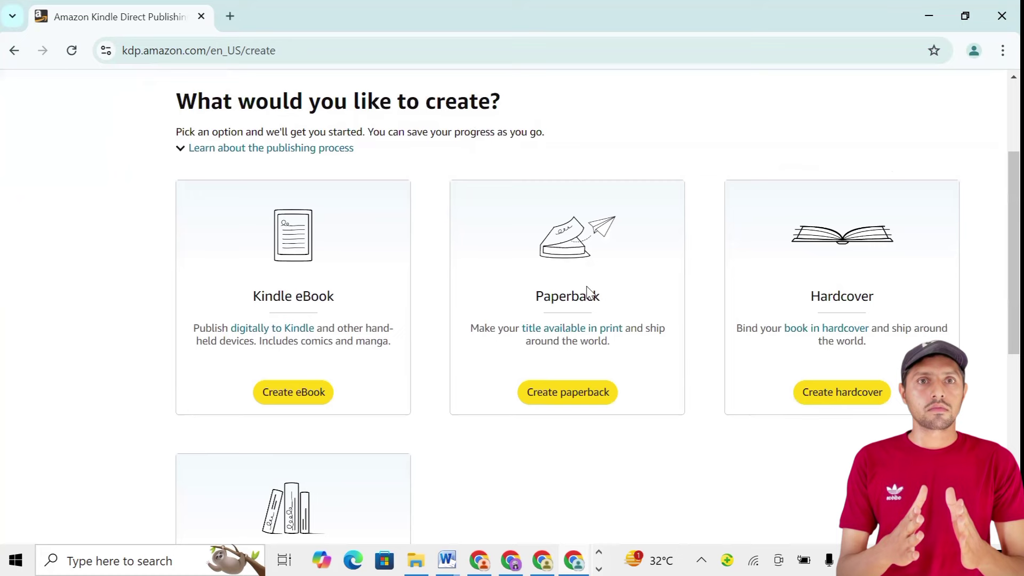
scroll(590, 290, "down", 4)
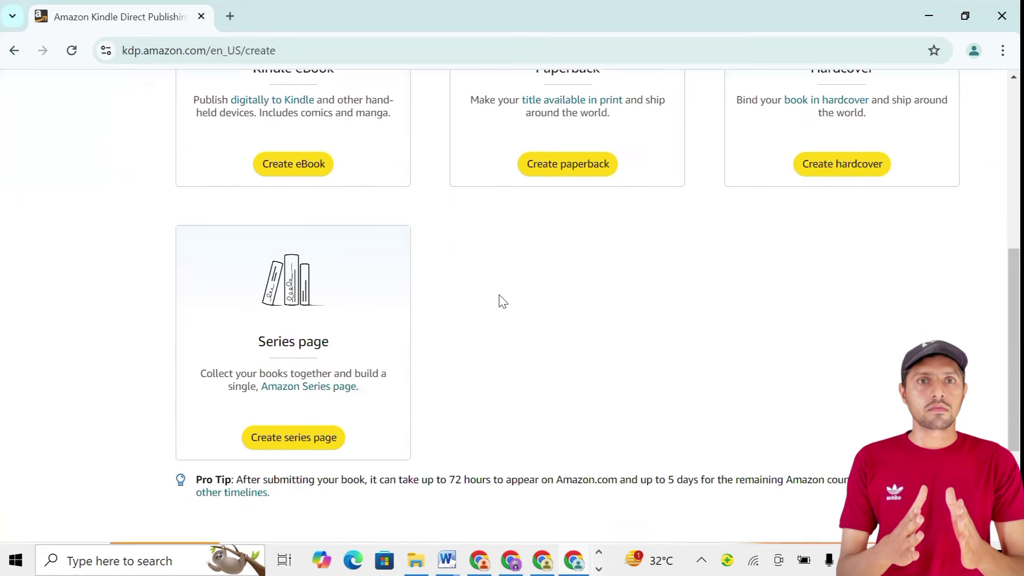
scroll(394, 309, "up", 3)
left_click_drag(250, 218, 313, 231)
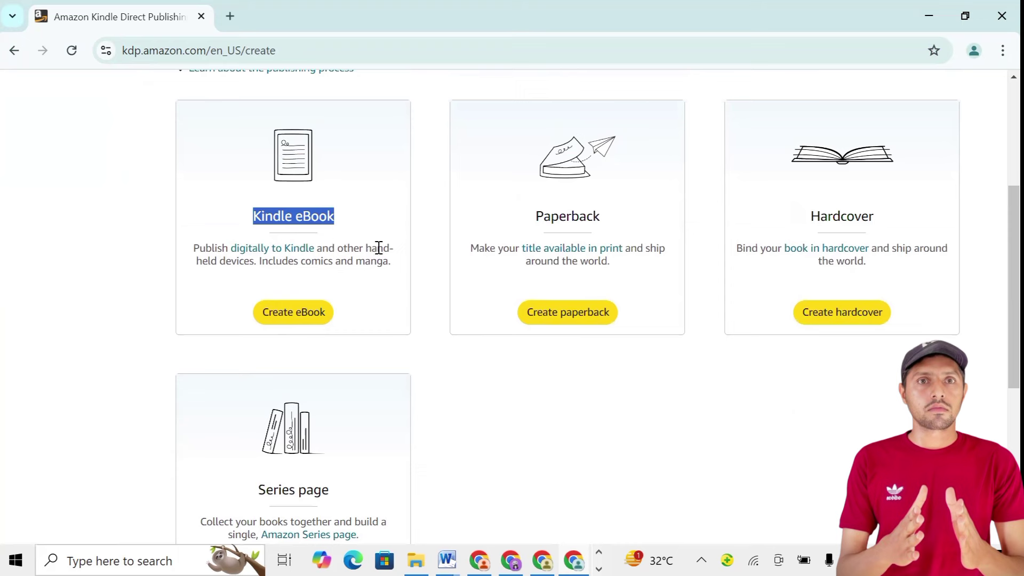
left_click(276, 315)
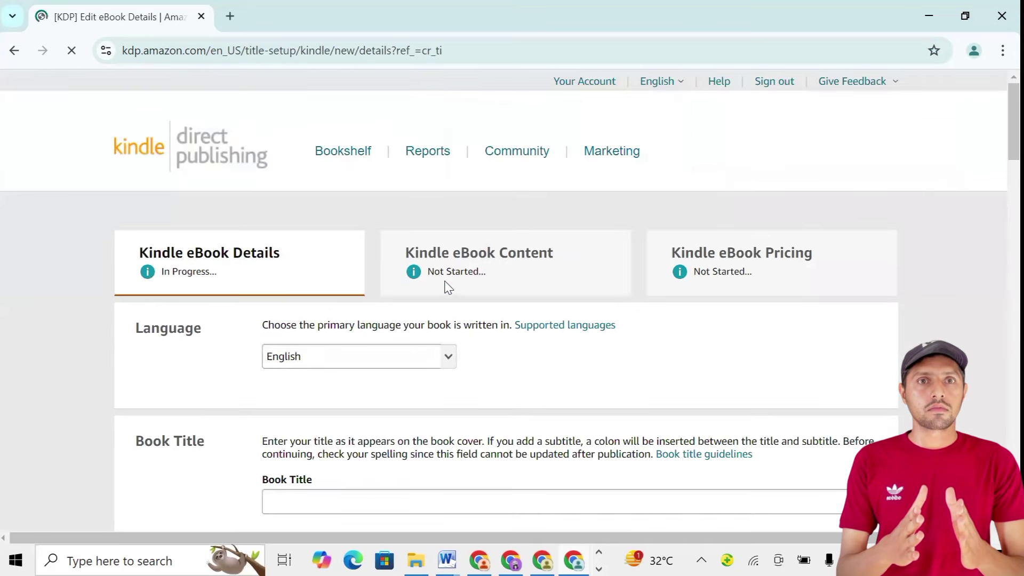
Step: Examine the Language and Book Title sections of the Kindle eBook details form
scroll(447, 285, "down", 1)
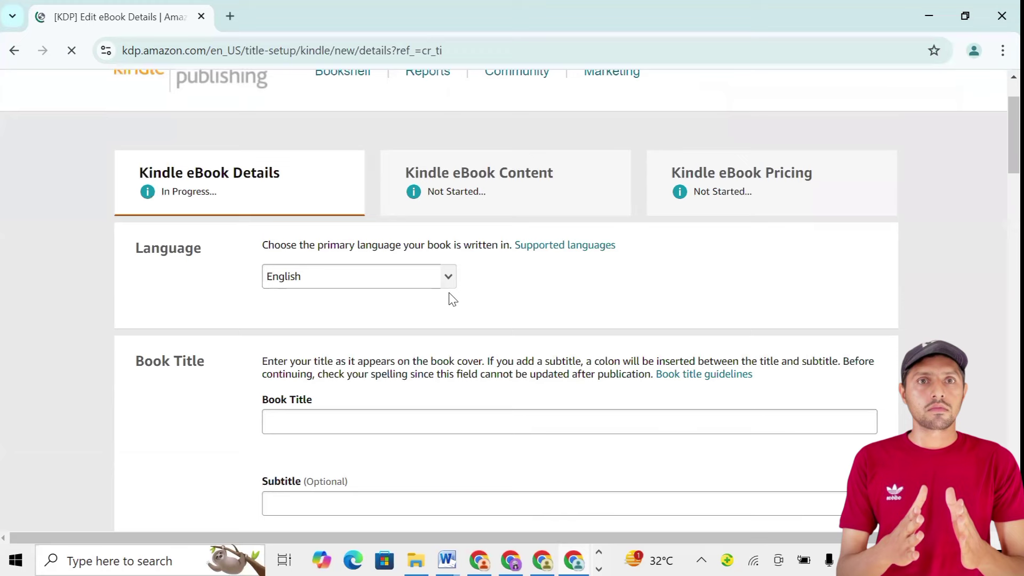
scroll(453, 300, "down", 4)
scroll(452, 299, "up", 3)
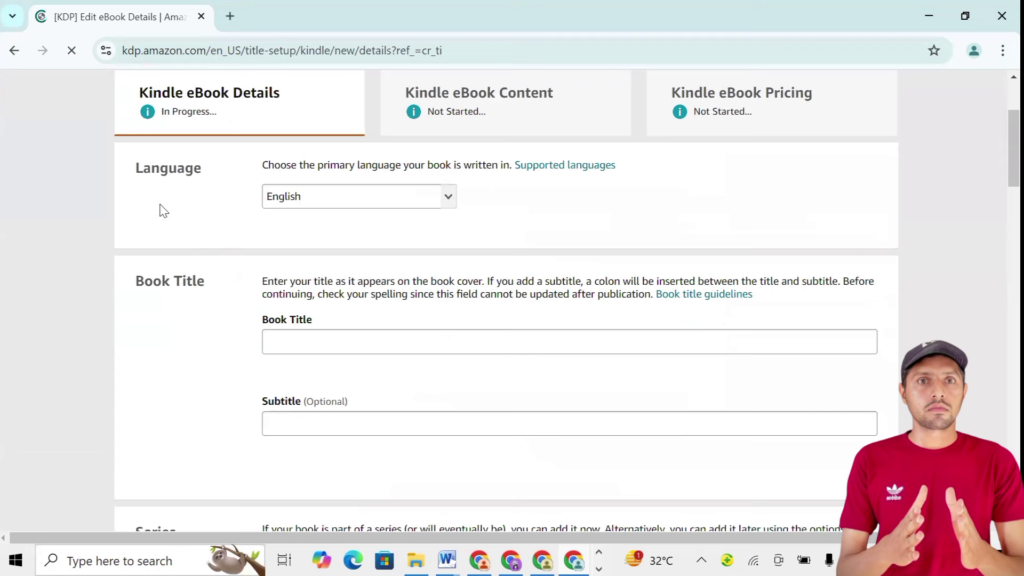
left_click_drag(135, 167, 216, 185)
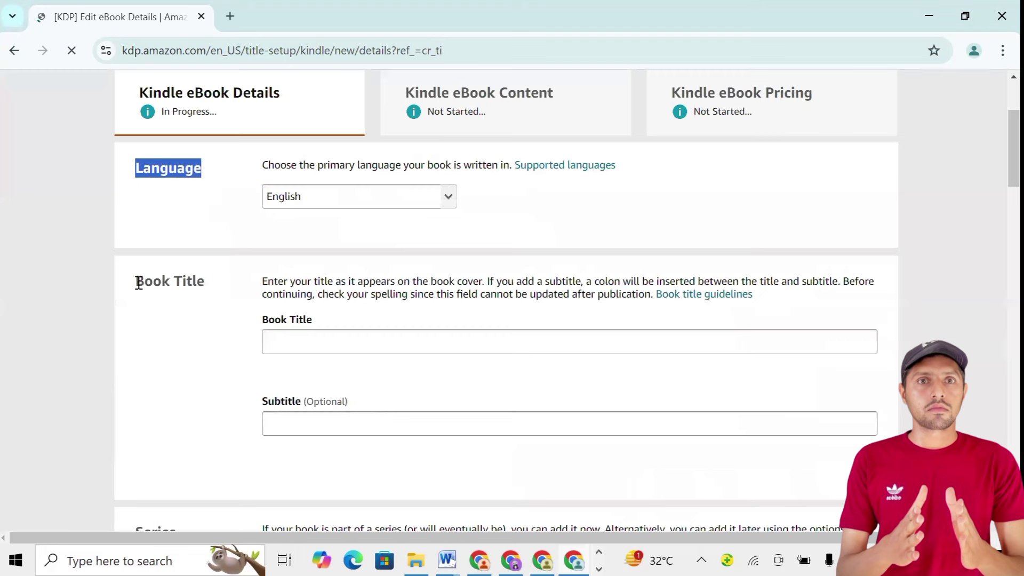
left_click_drag(160, 283, 211, 289)
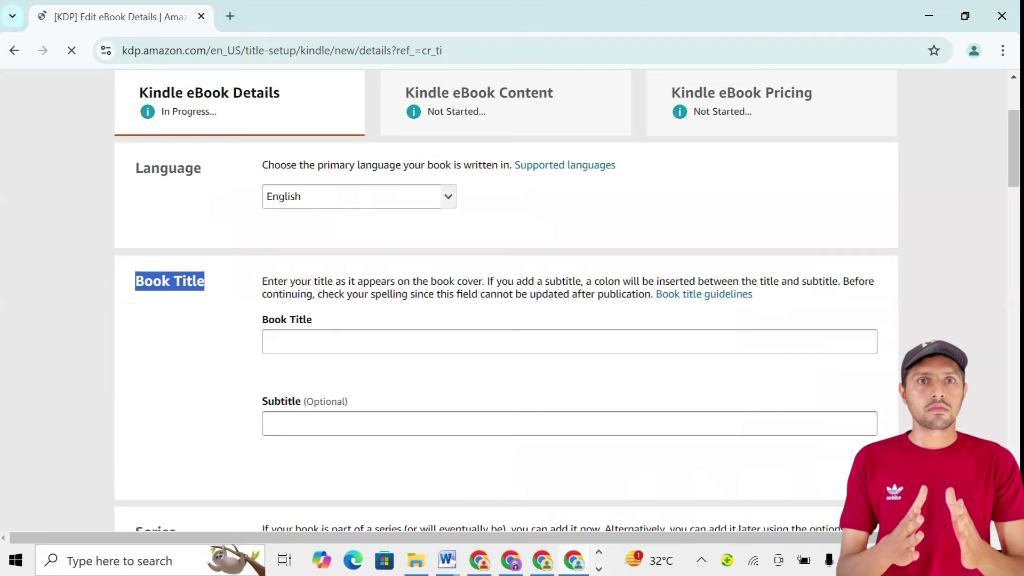
Step: Copy "The Mediterranean Celebration Cookbook" from the Word manuscript's title page into the eBook's Book Title field
mouse_move(447, 560)
left_click(512, 482)
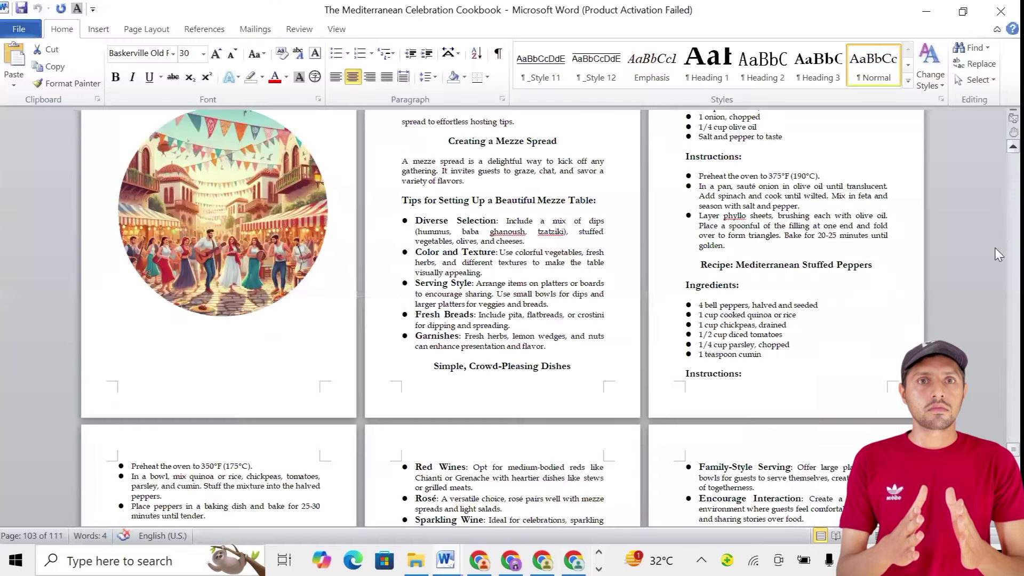
right_click(235, 168)
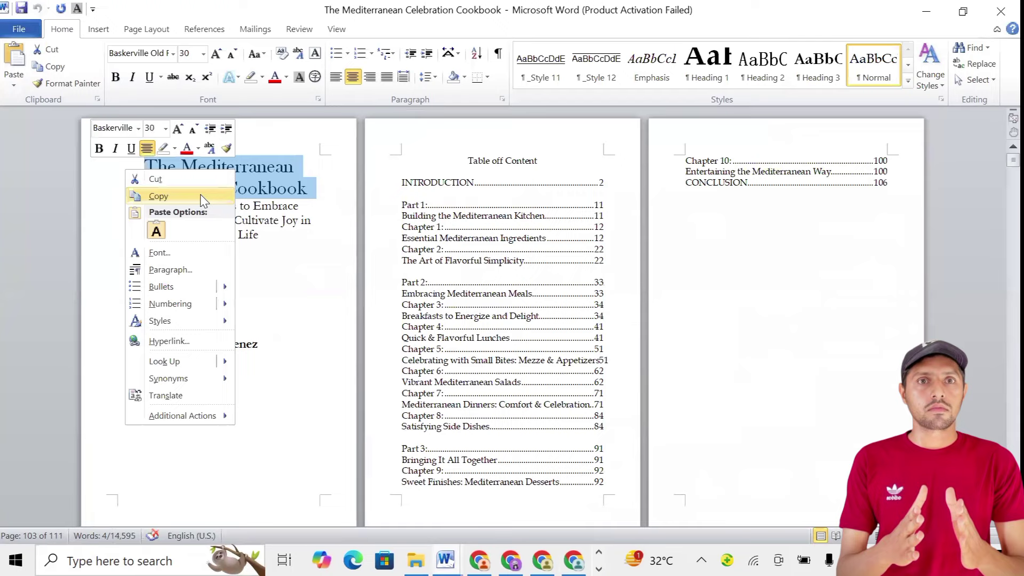
left_click(202, 198)
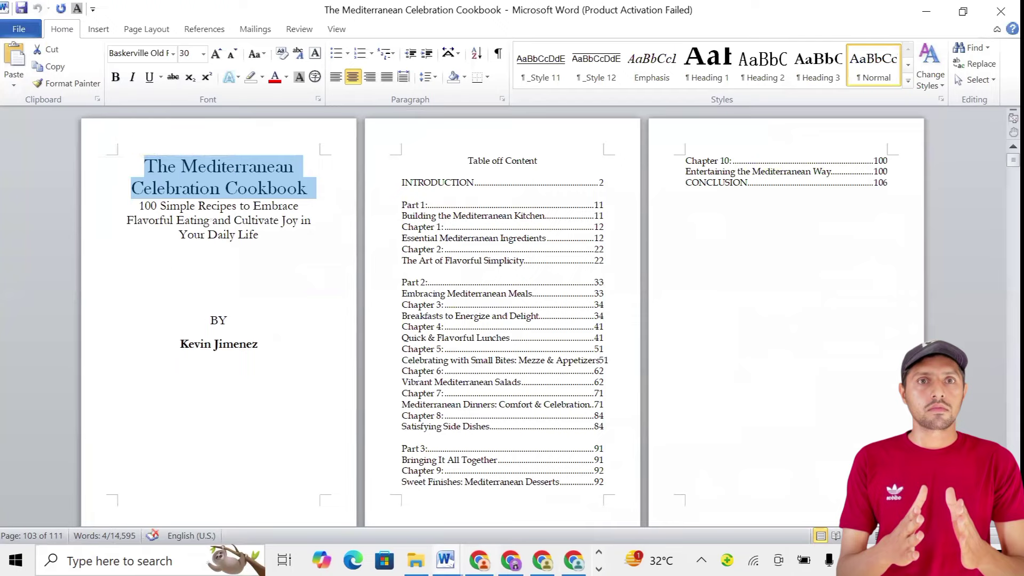
key("alt+Tab")
left_click(298, 345)
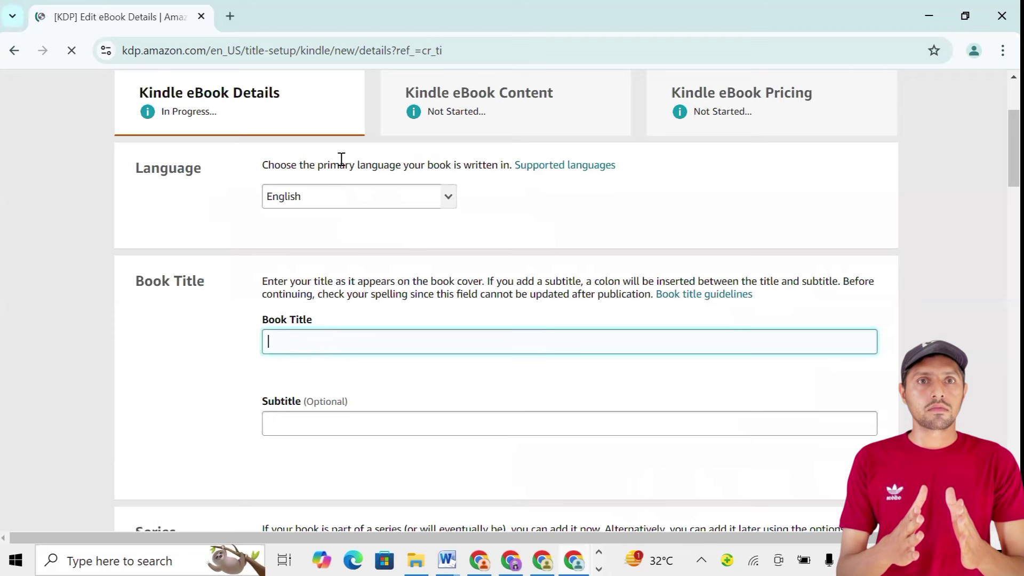
key("ctrl+v")
Step: Copy "100 Simple Recipes to Embrace Flavorful Eating and Cultivate Joy in Your Daily Life" from the Word manuscript's title page into the eBook's Subtitle field
scroll(383, 369, "down", 1)
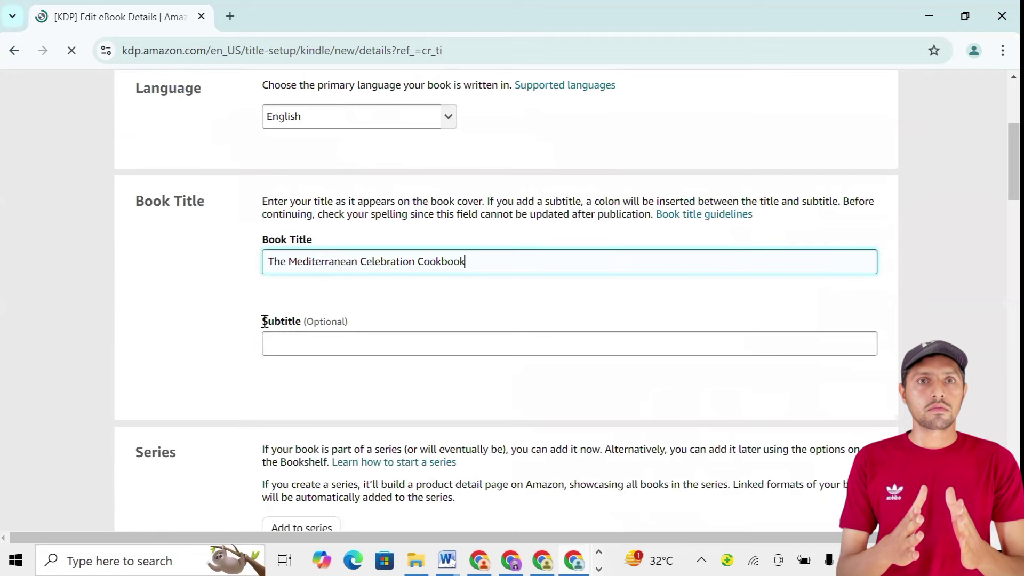
left_click_drag(263, 321, 309, 343)
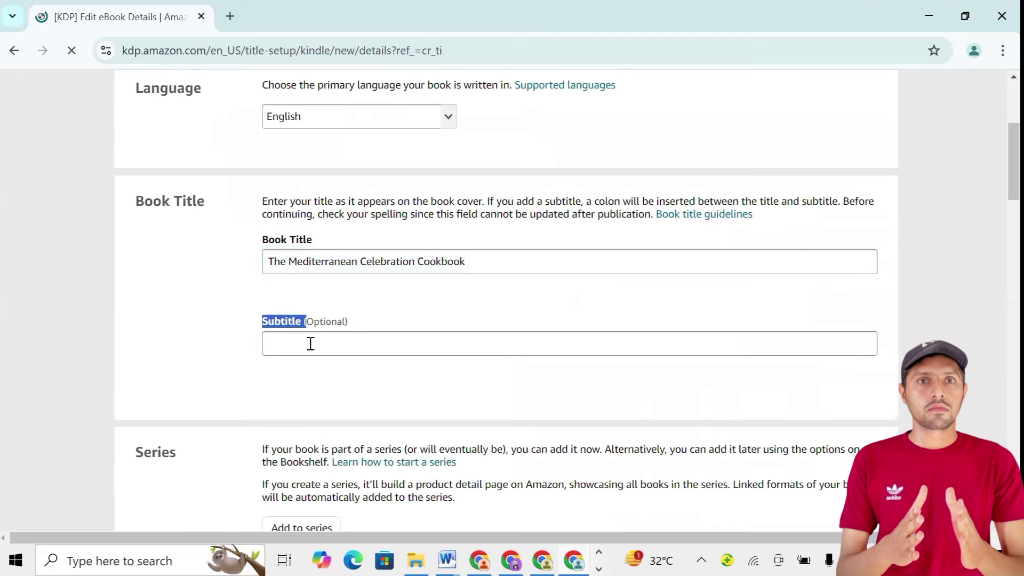
left_click(309, 342)
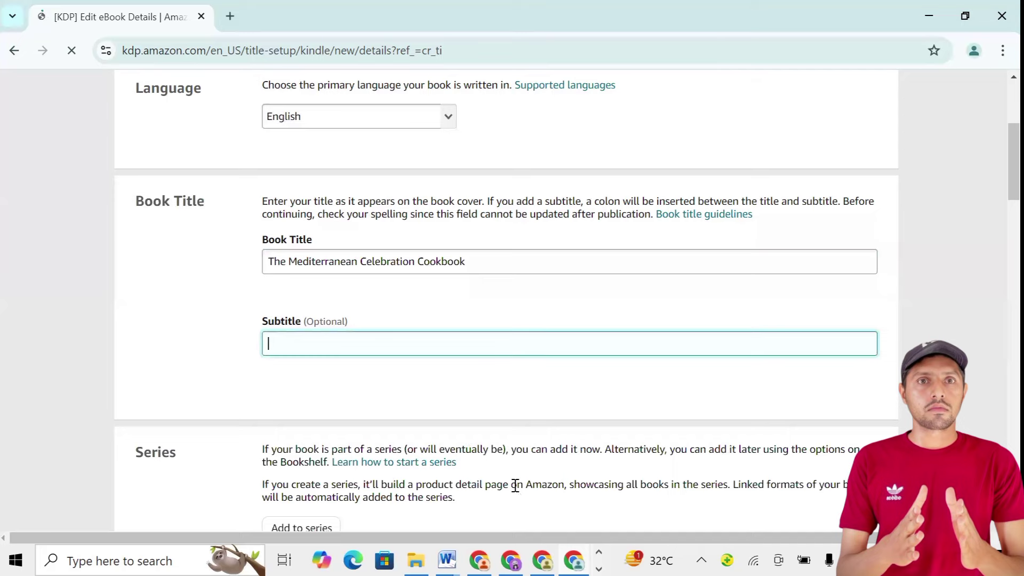
left_click(446, 560)
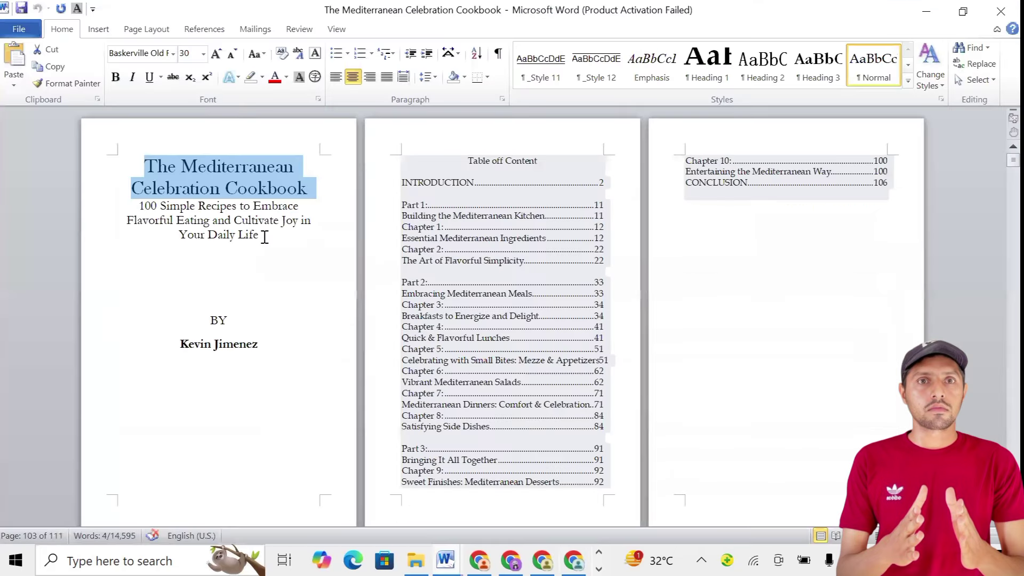
triple_click(151, 205)
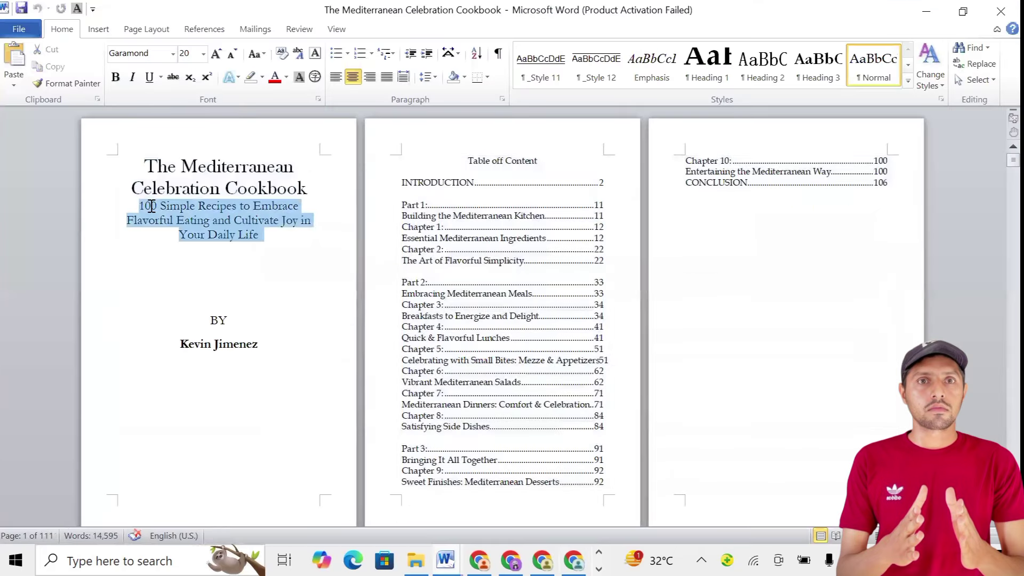
right_click(149, 206)
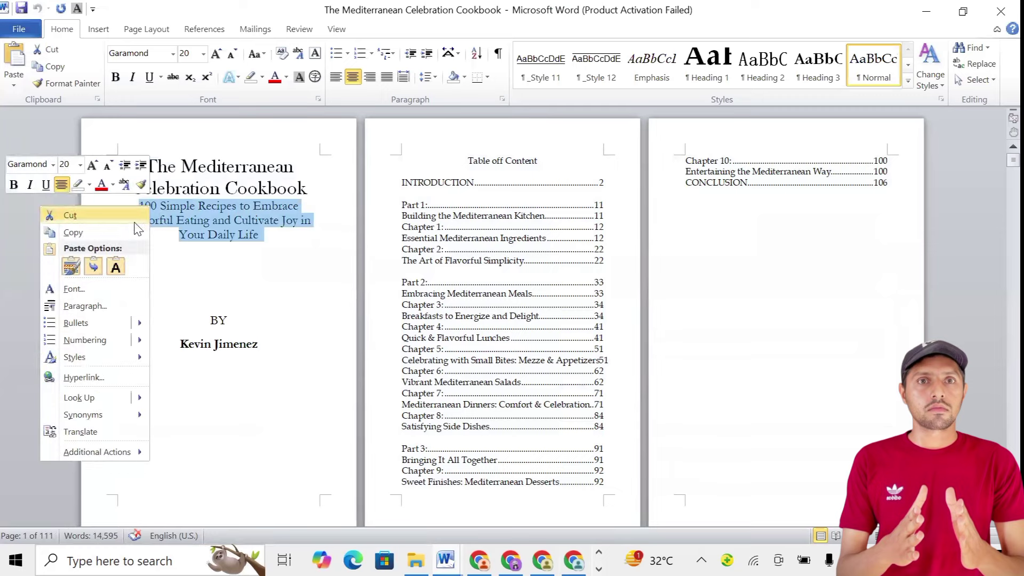
left_click(532, 535)
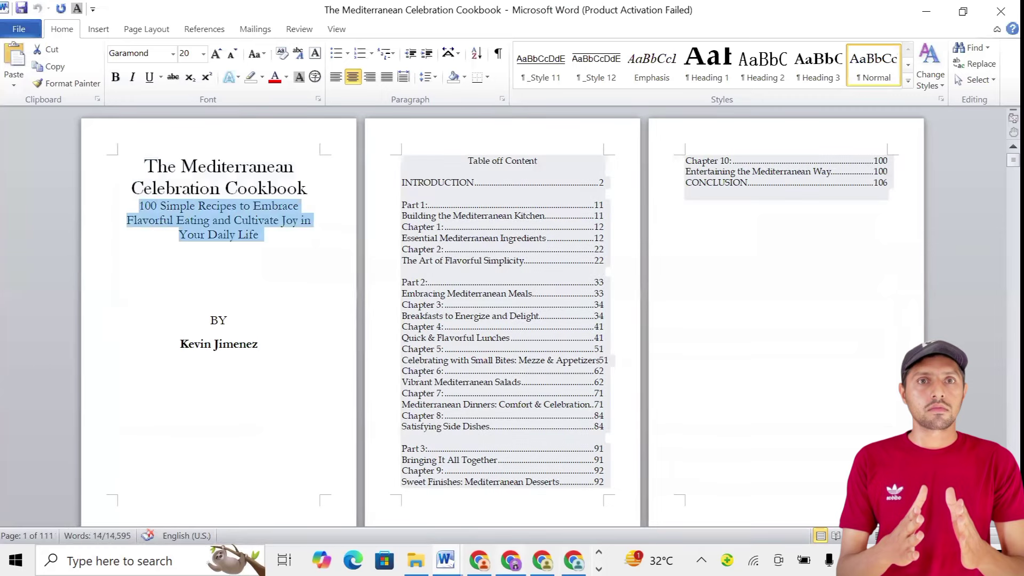
key("alt+Tab")
left_click(286, 342)
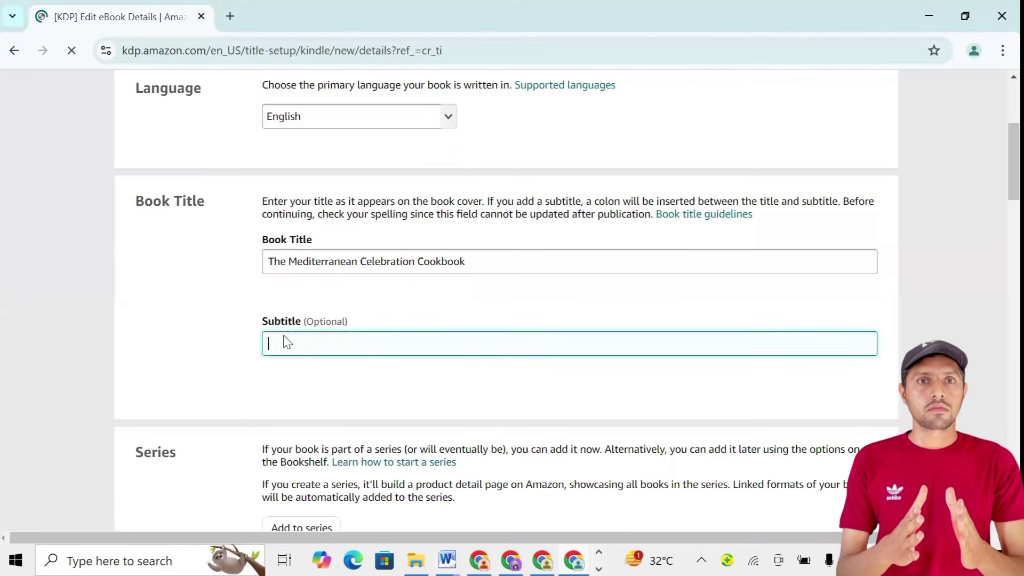
right_click(286, 341)
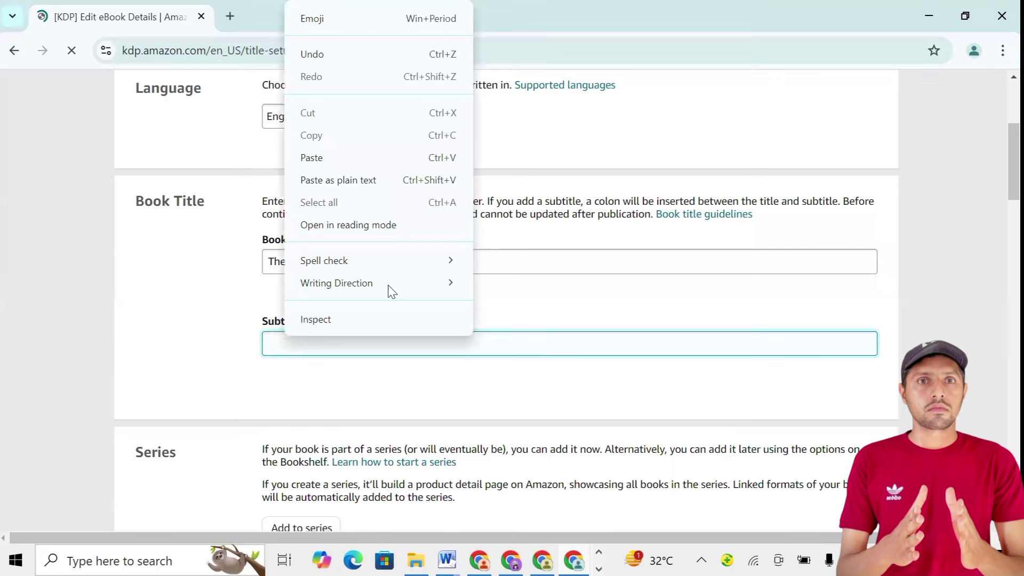
left_click(342, 158)
Step: Leave the Series and Edition Number sections blank and copy the author's full name from the title page of the Word manuscript
scroll(210, 295, "down", 4)
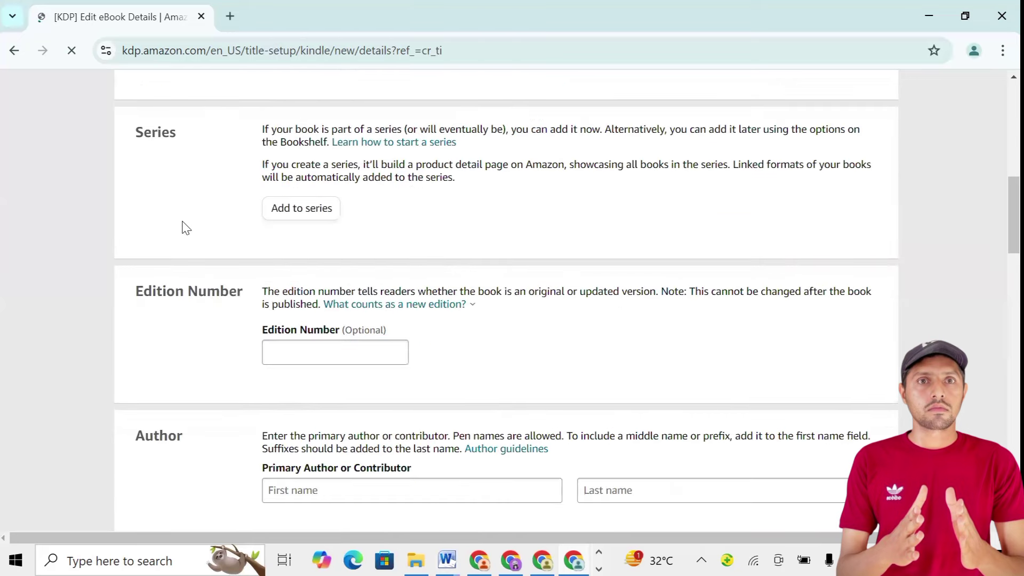
scroll(188, 235, "down", 2)
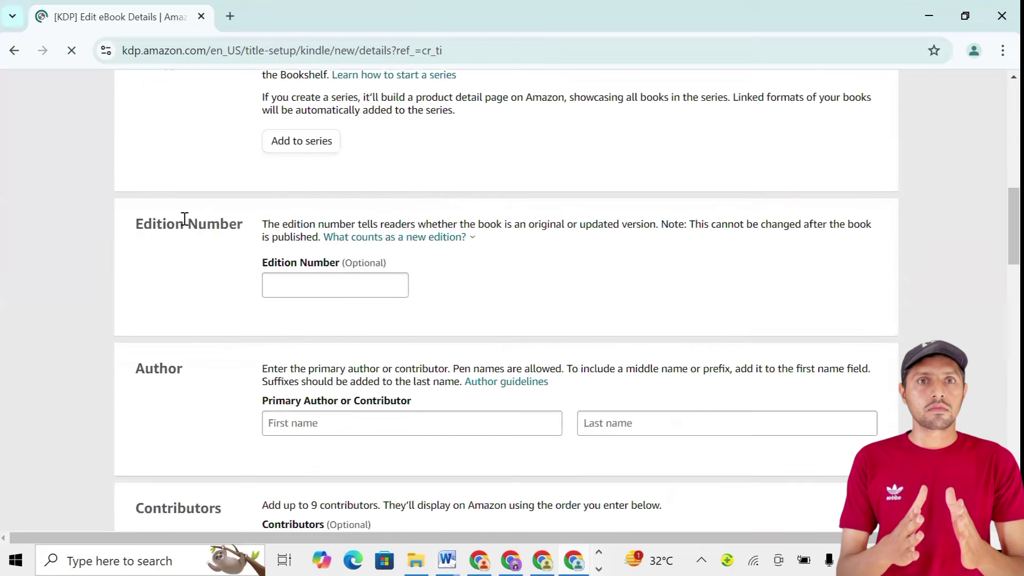
scroll(187, 224, "down", 1)
scroll(183, 263, "up", 2)
scroll(183, 267, "down", 3)
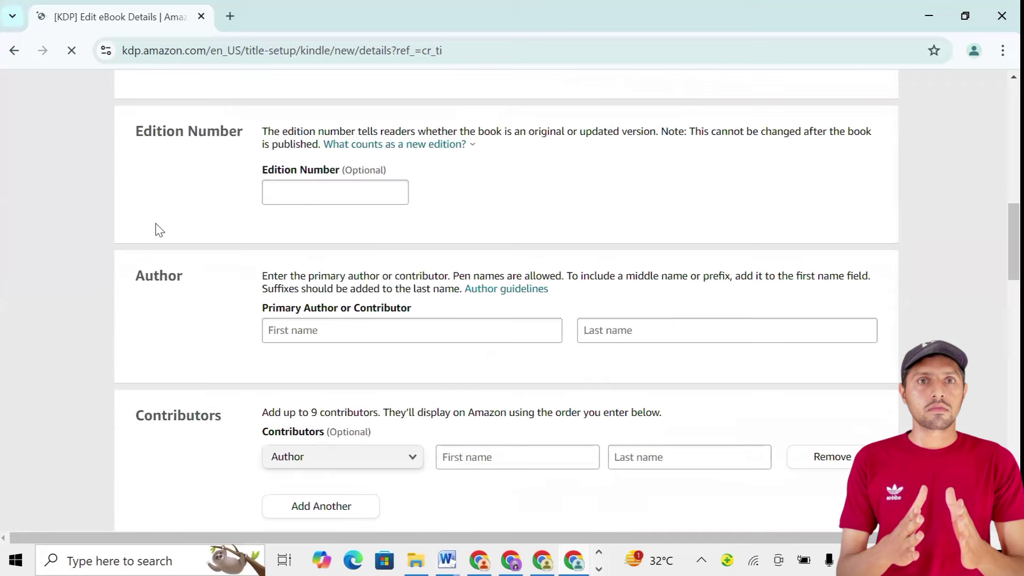
scroll(146, 211, "down", 2)
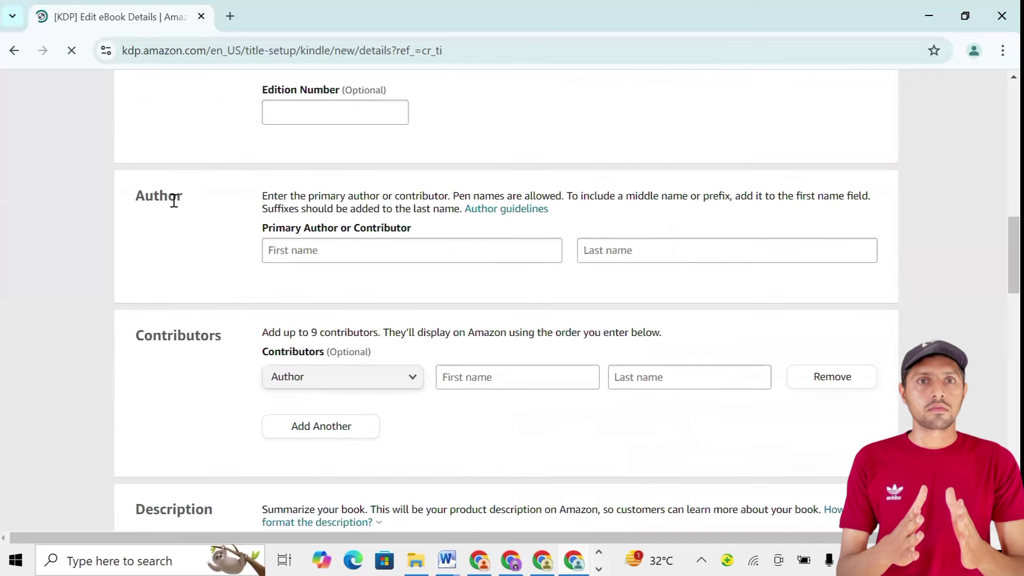
double_click(191, 206)
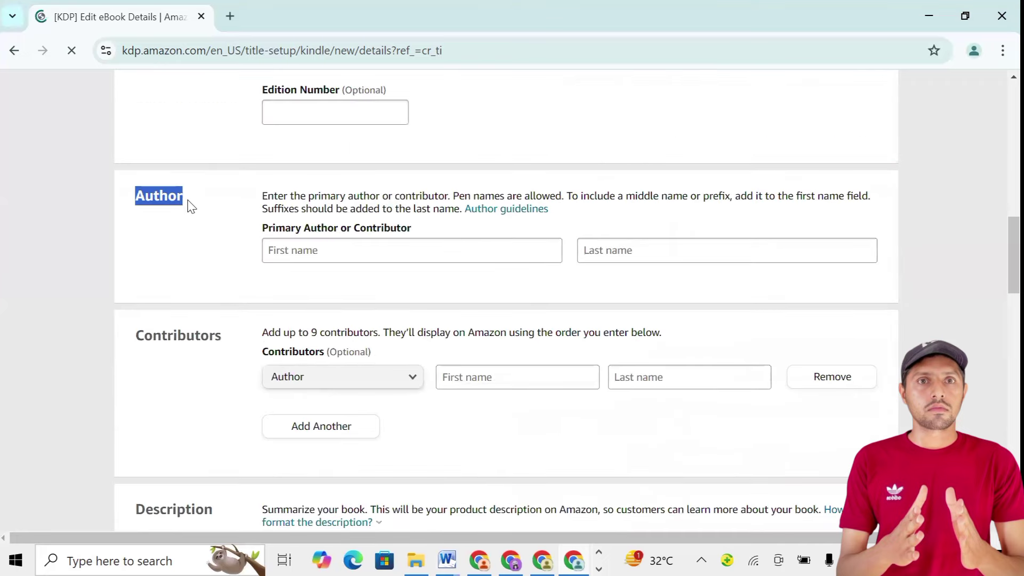
left_click(289, 252)
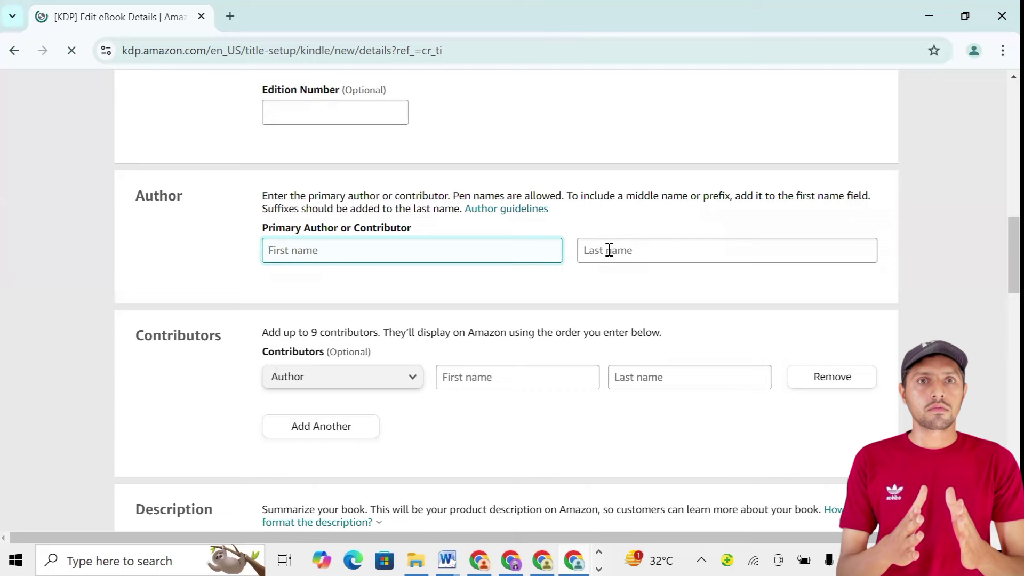
left_click(447, 560)
left_click(534, 493)
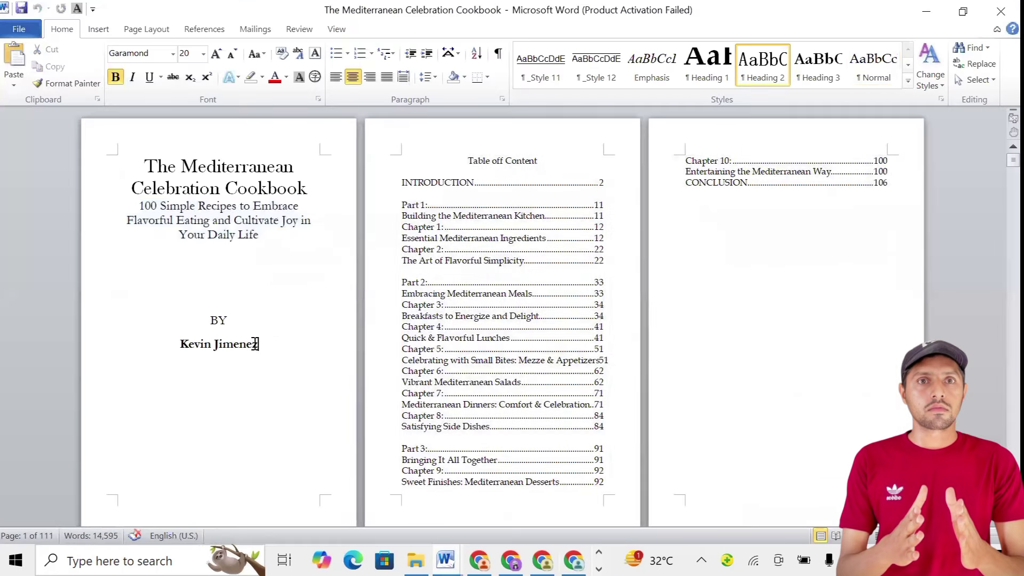
left_click_drag(253, 344, 183, 349)
right_click(203, 341)
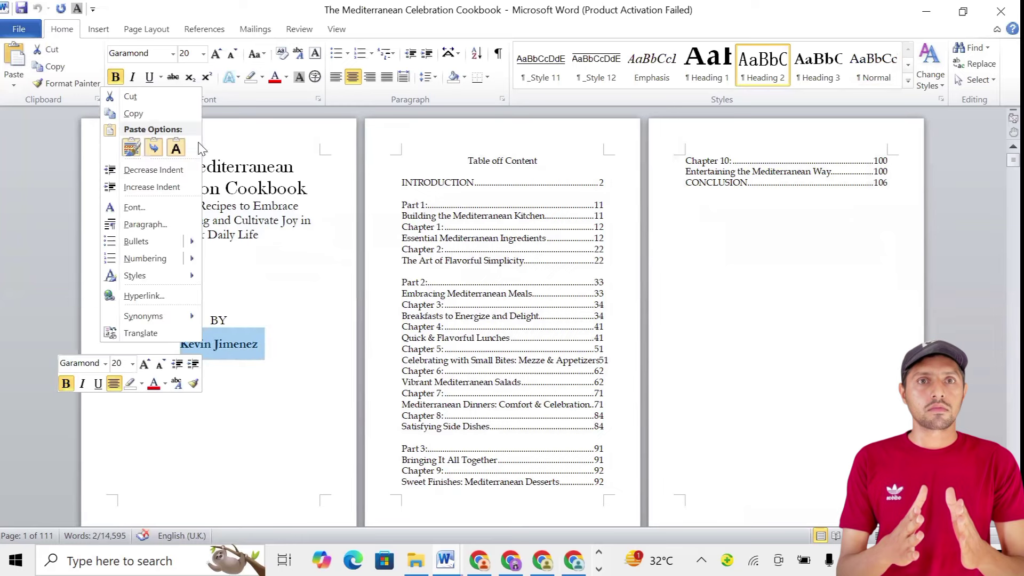
left_click(196, 115)
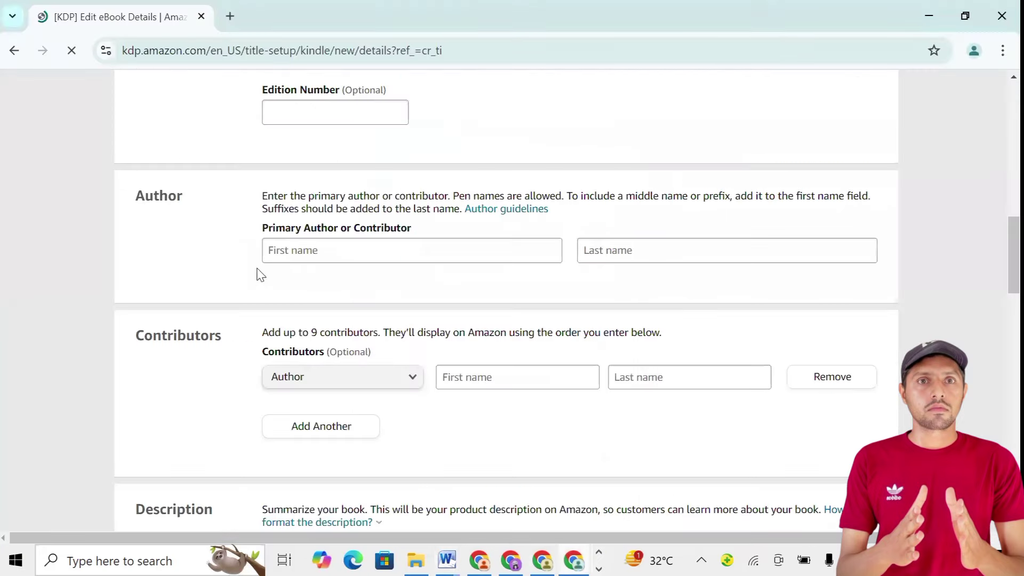
Step: Paste the author's name into the Primary Author section, splitting it between the first name and last name fields
left_click(291, 250)
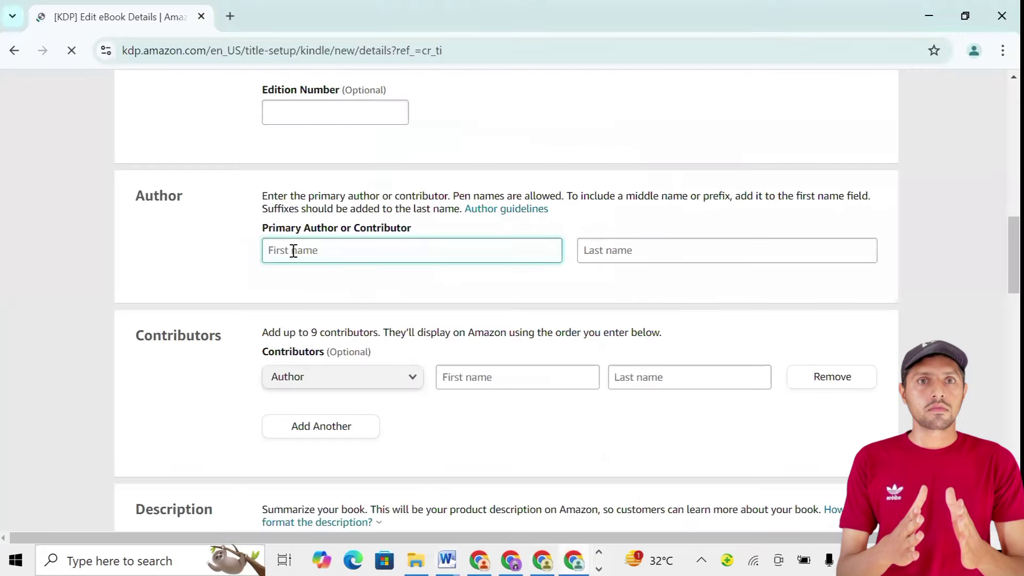
right_click(293, 252)
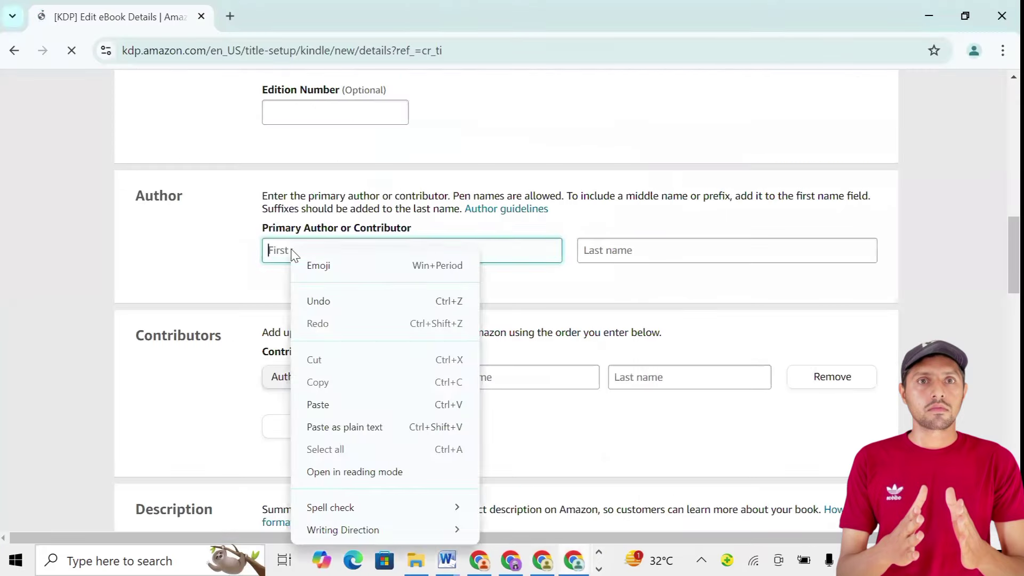
left_click(331, 405)
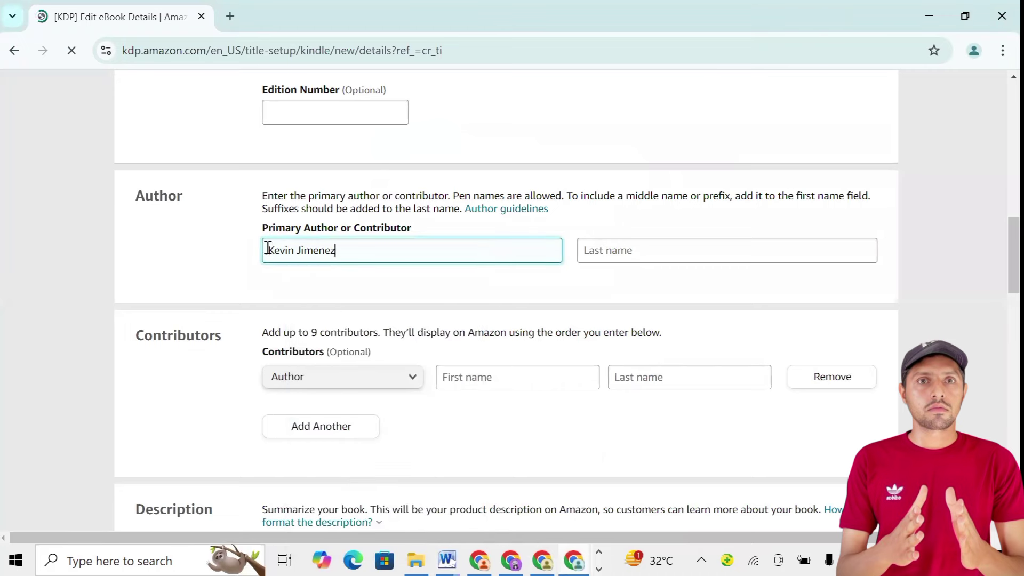
left_click_drag(269, 250, 598, 248)
double_click(316, 251)
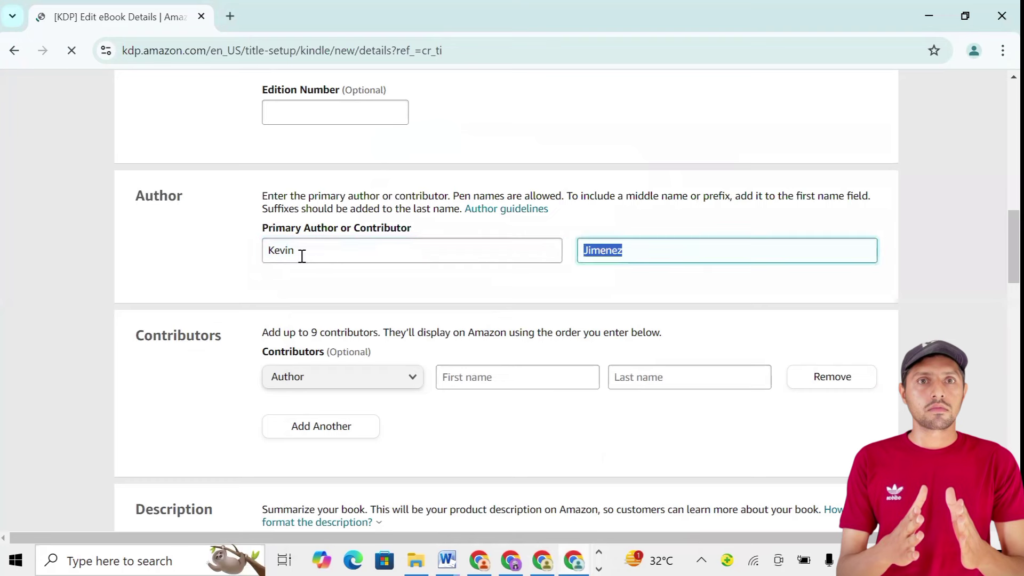
left_click(330, 251)
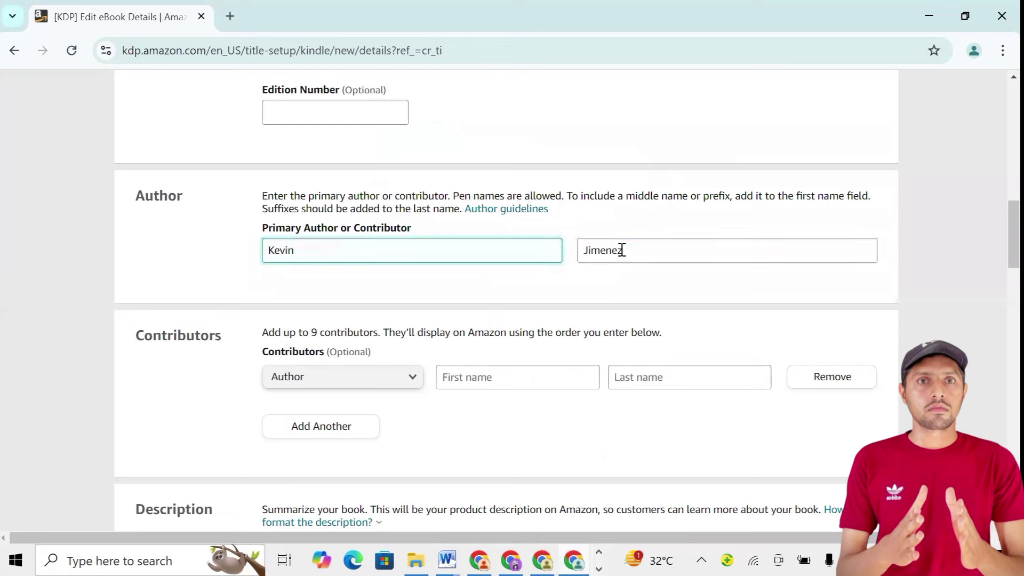
left_click(622, 251)
Step: In Word's Document1, copy the sales description from "Discover the Magic of Mediterranean Cooking!" through "buy your copy today!", excluding the numbered keyword phrases
scroll(240, 274, "down", 1)
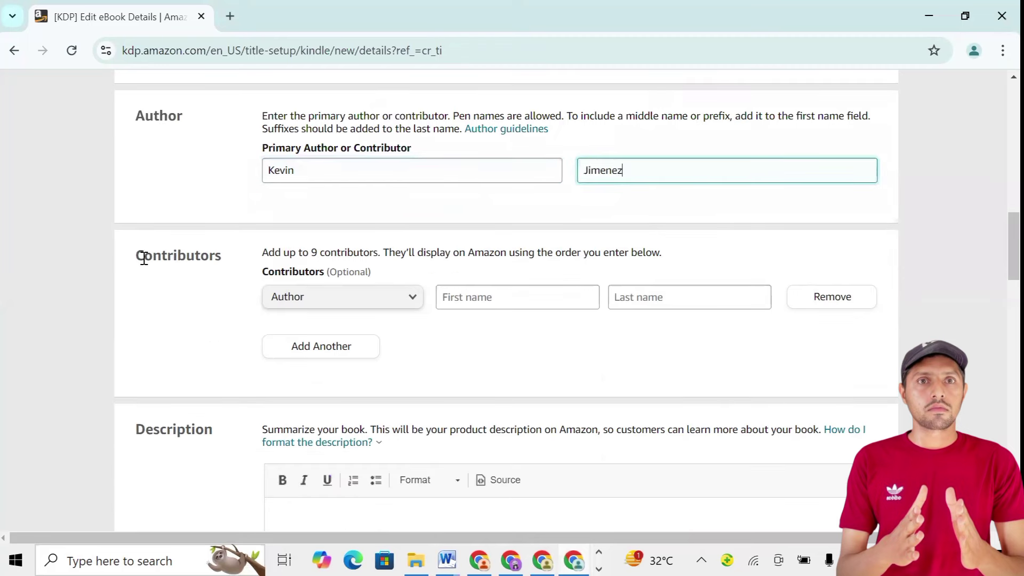
left_click_drag(199, 273, 144, 258)
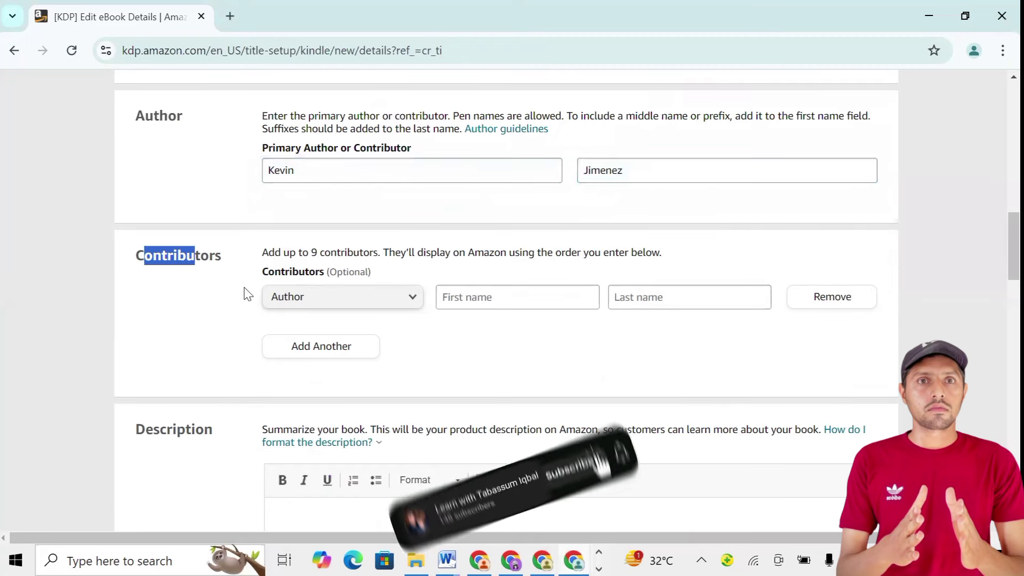
scroll(245, 292, "down", 2)
scroll(245, 292, "down", 1)
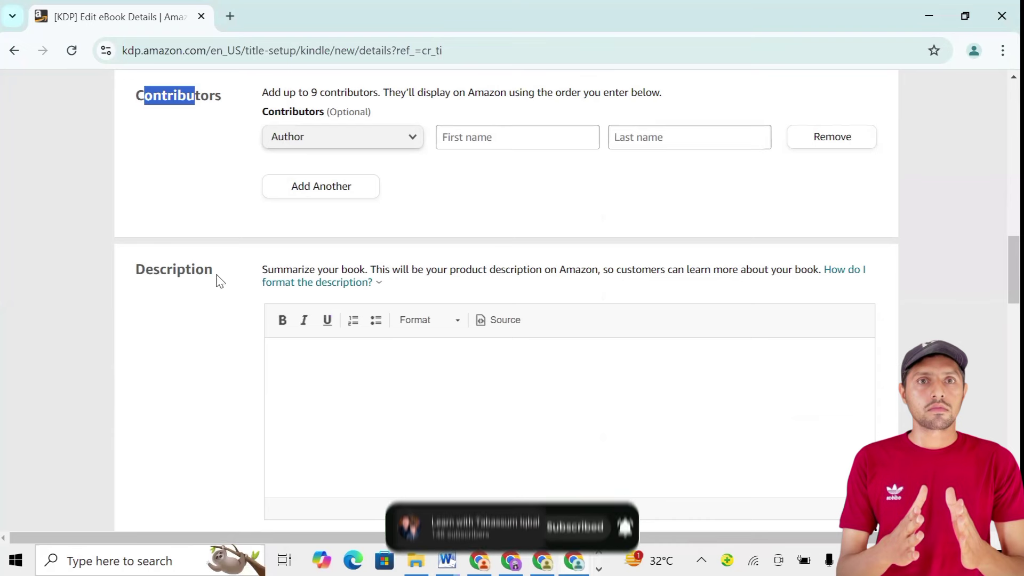
left_click_drag(206, 273, 136, 269)
scroll(315, 304, "down", 1)
left_click(317, 291)
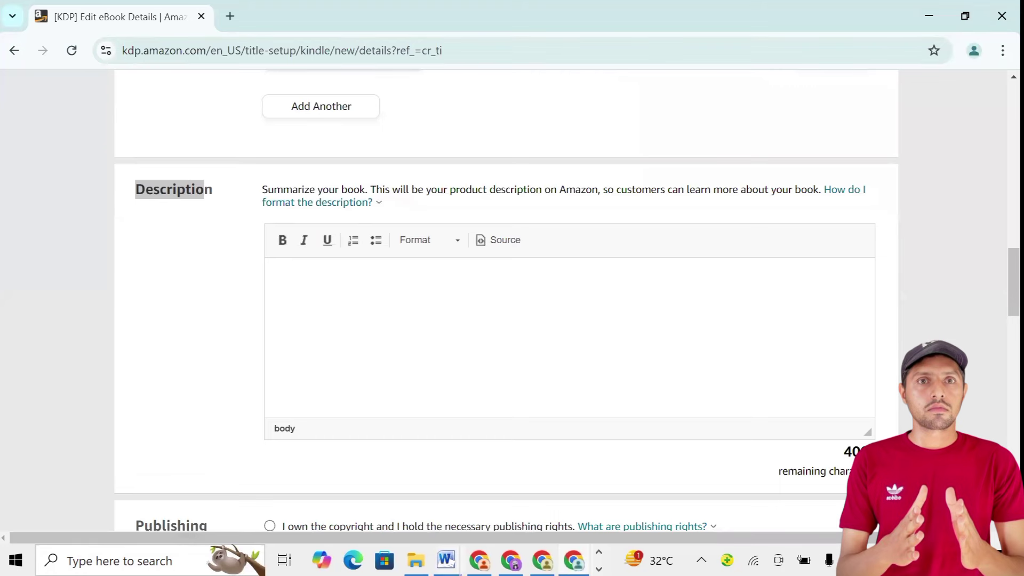
left_click(448, 558)
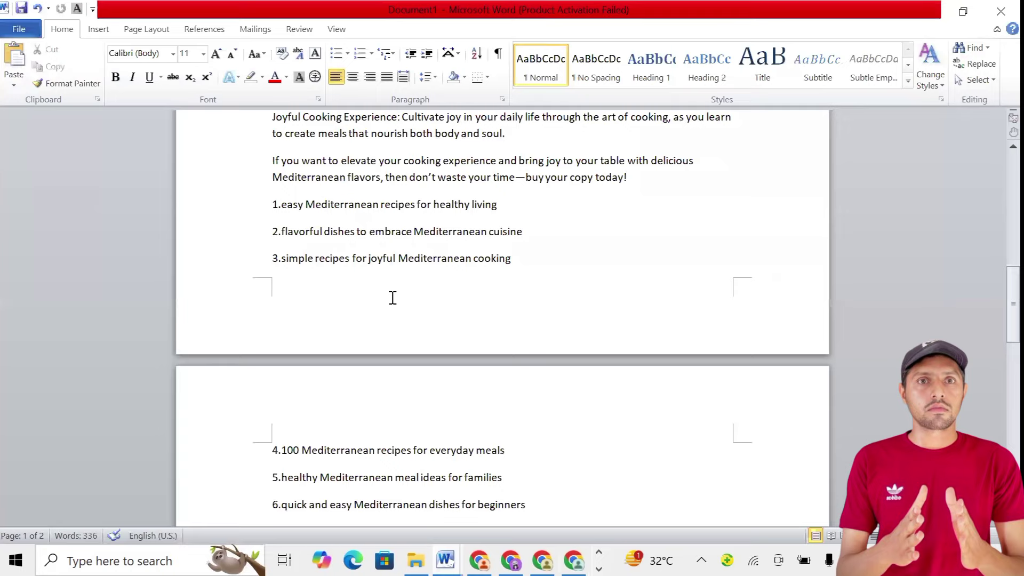
scroll(392, 297, "up", 12)
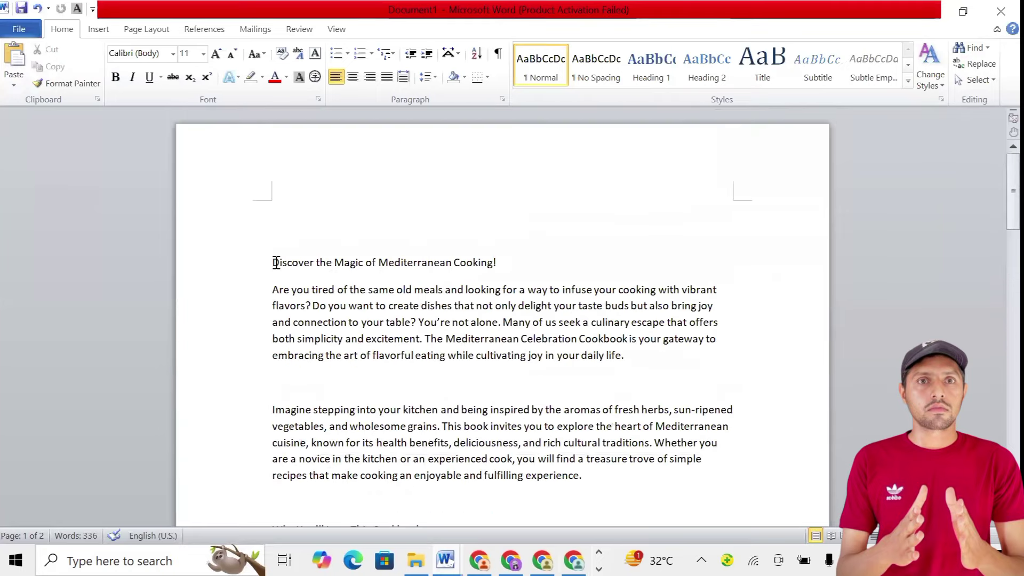
left_click_drag(275, 262, 632, 485)
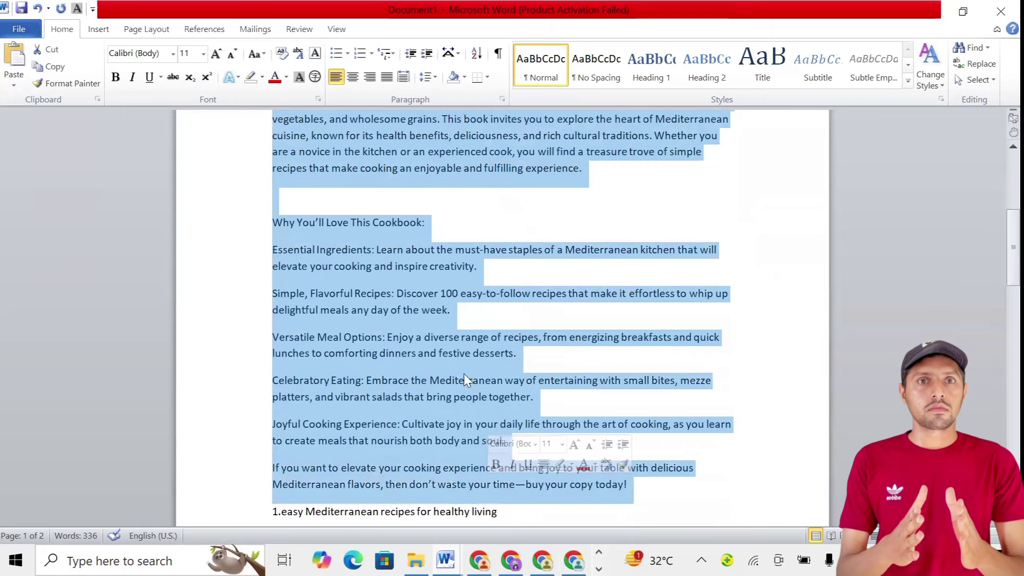
right_click(457, 347)
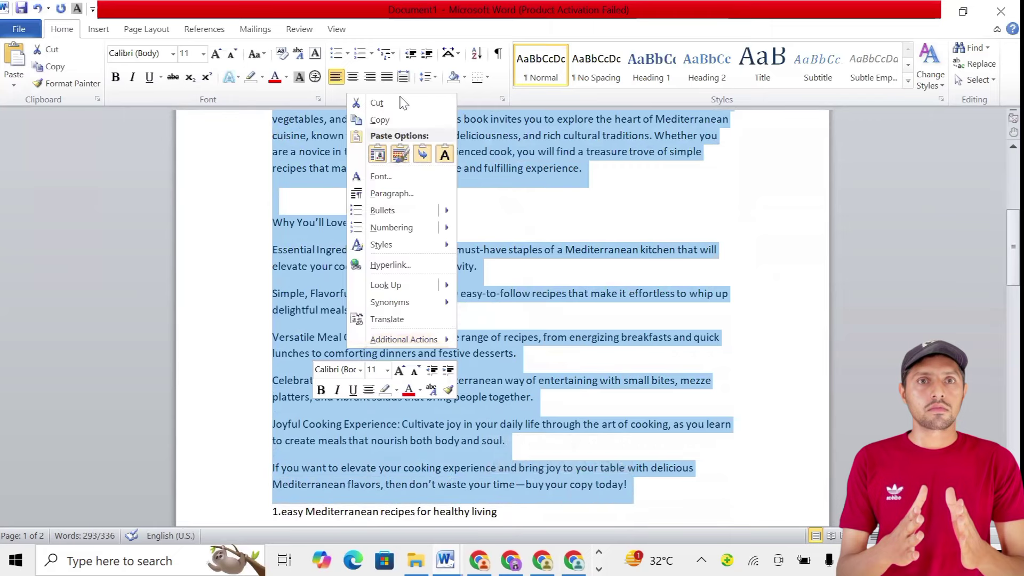
left_click(401, 118)
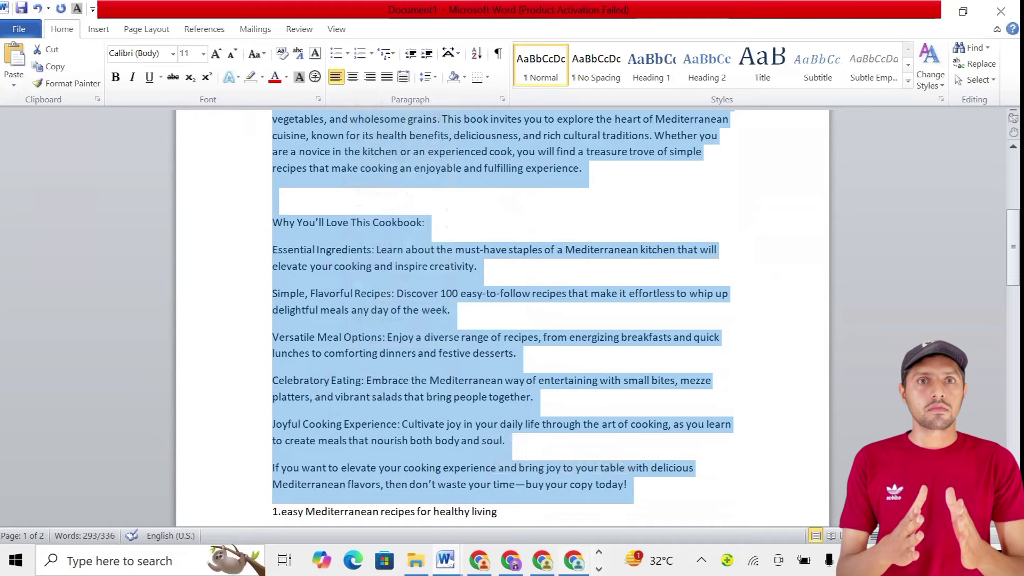
Step: Paste the copied sales description into the eBook's Description editor on KDP and switch the editor to its HTML source view
key("alt+Tab")
right_click(302, 286)
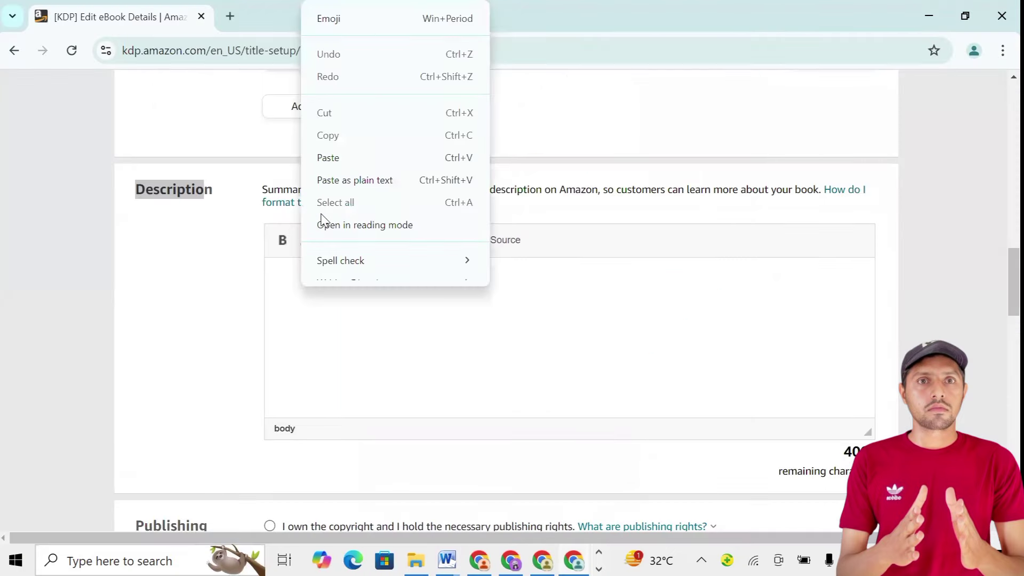
left_click(347, 164)
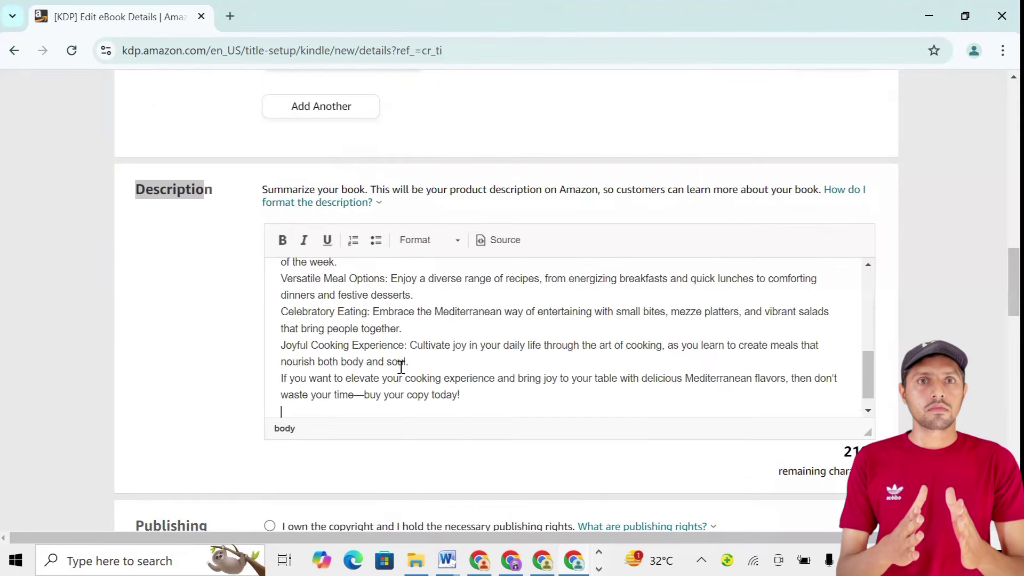
left_click(512, 244)
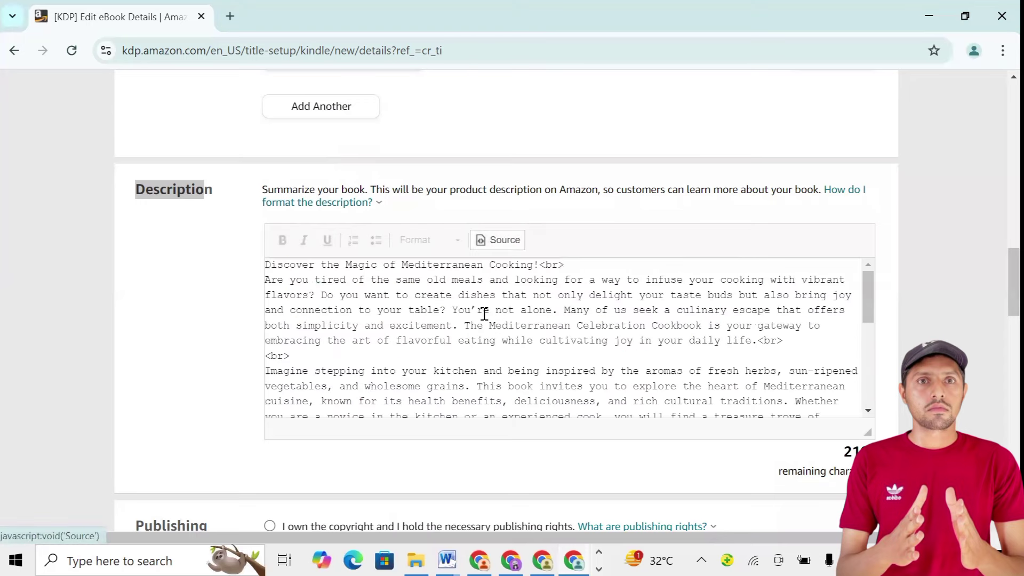
Step: In Publishing Rights, declare ownership of the copyright and the necessary publishing rights
scroll(478, 322, "down", 8)
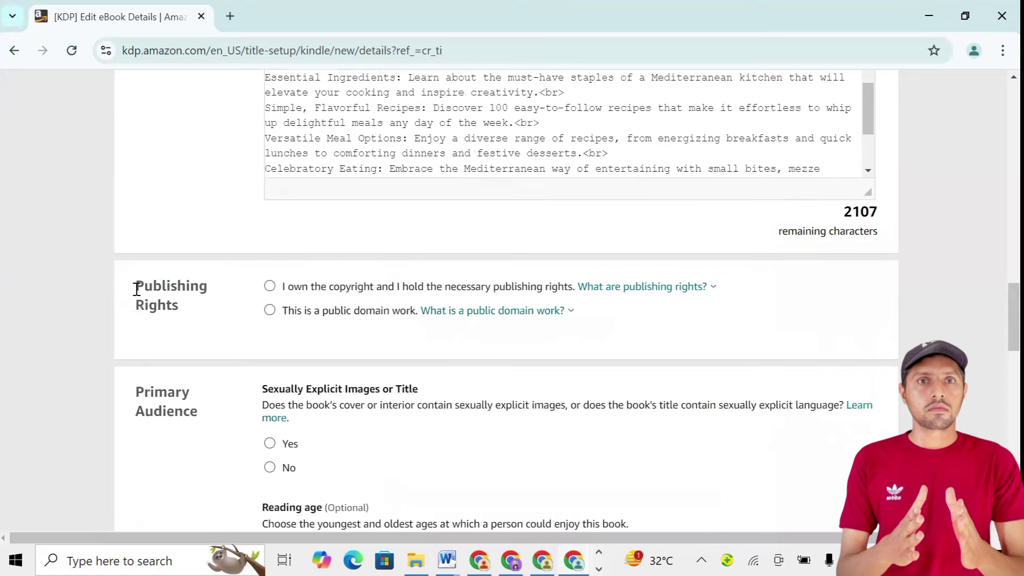
triple_click(167, 300)
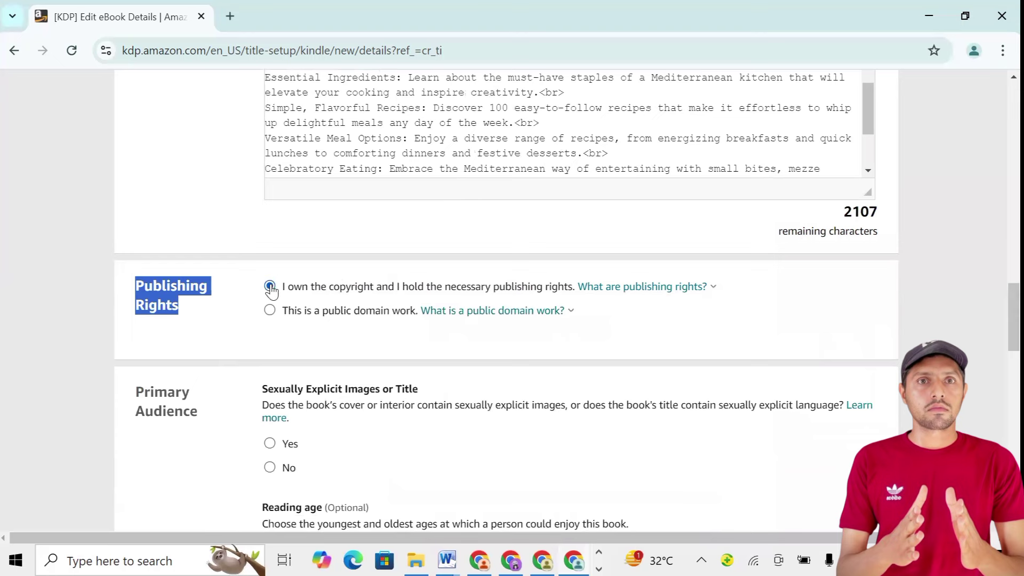
left_click(270, 289)
scroll(368, 294, "down", 3)
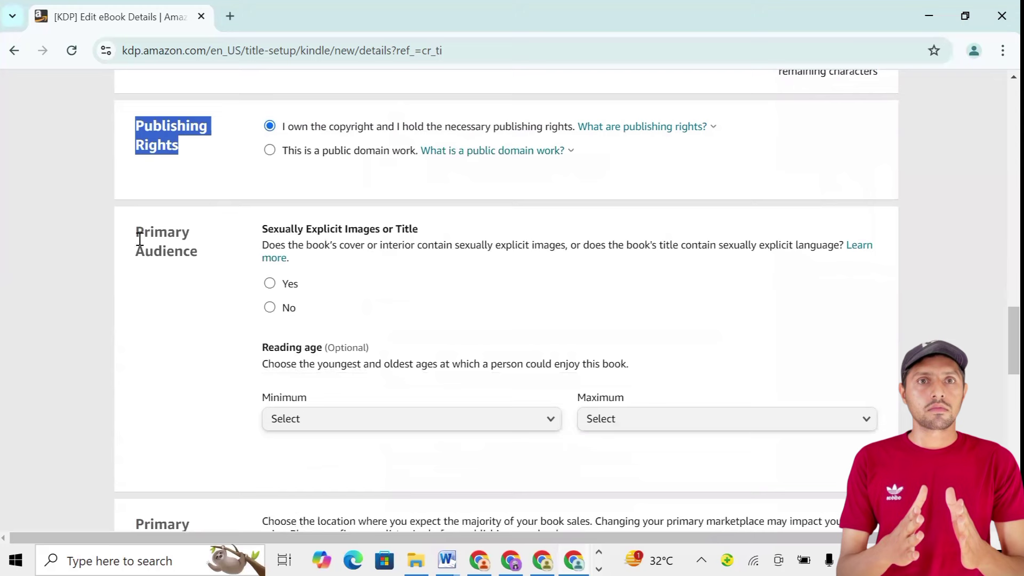
Step: Answer No to the sexually explicit images or title question and keep Amazon.com as the primary marketplace
left_click_drag(137, 235, 195, 258)
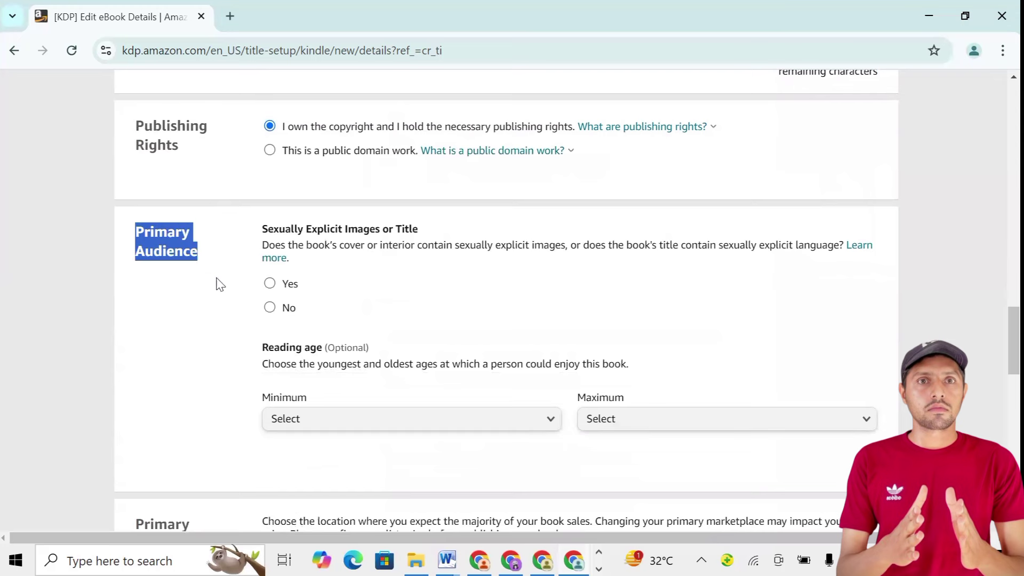
left_click(271, 284)
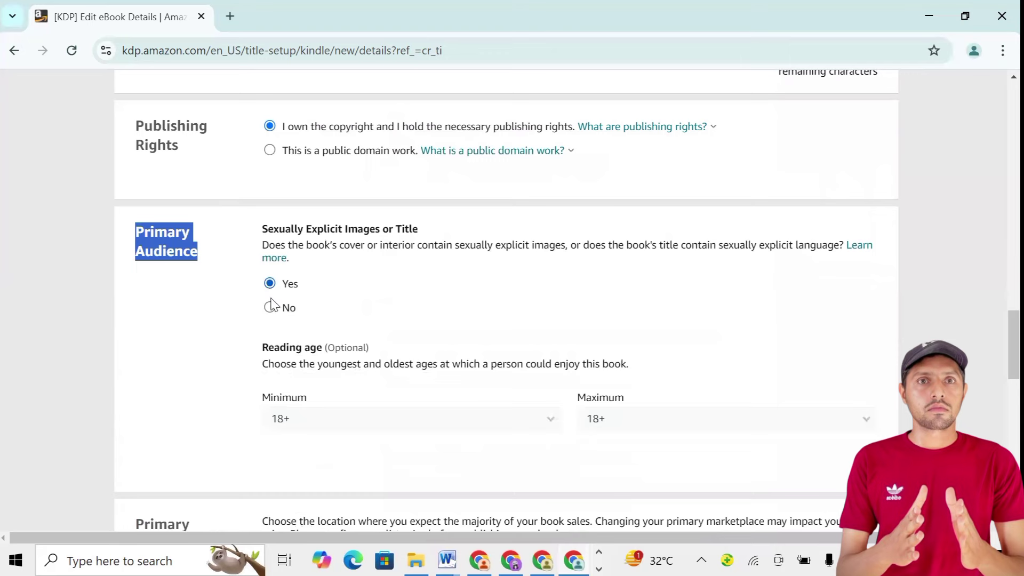
left_click(270, 309)
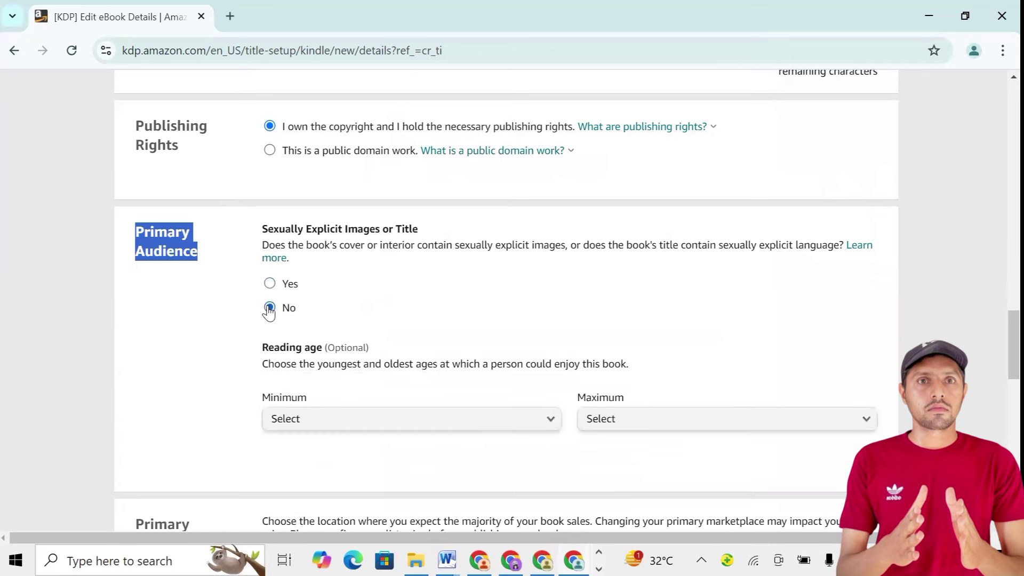
scroll(429, 317, "down", 2)
scroll(432, 318, "down", 2)
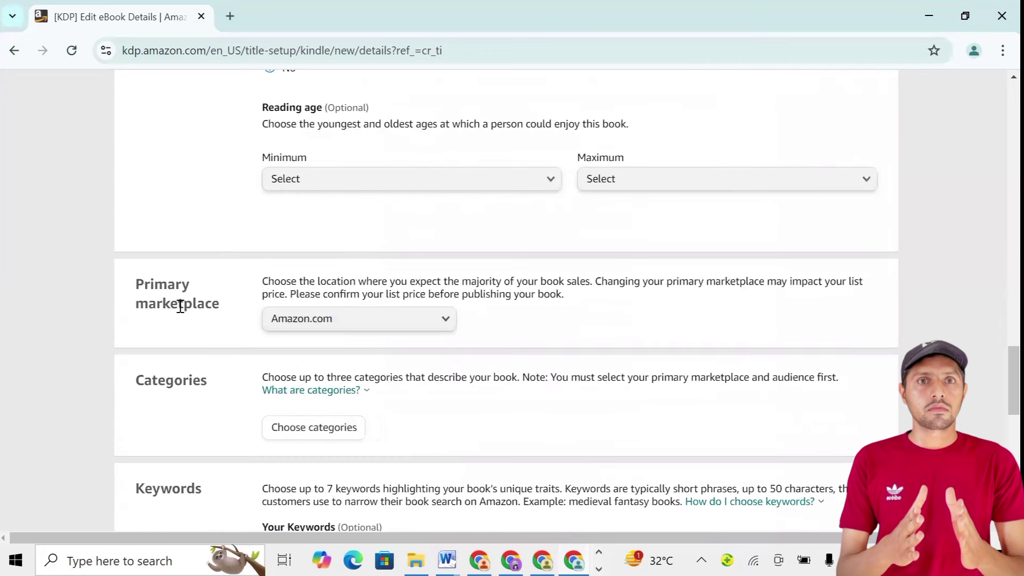
left_click_drag(137, 283, 224, 322)
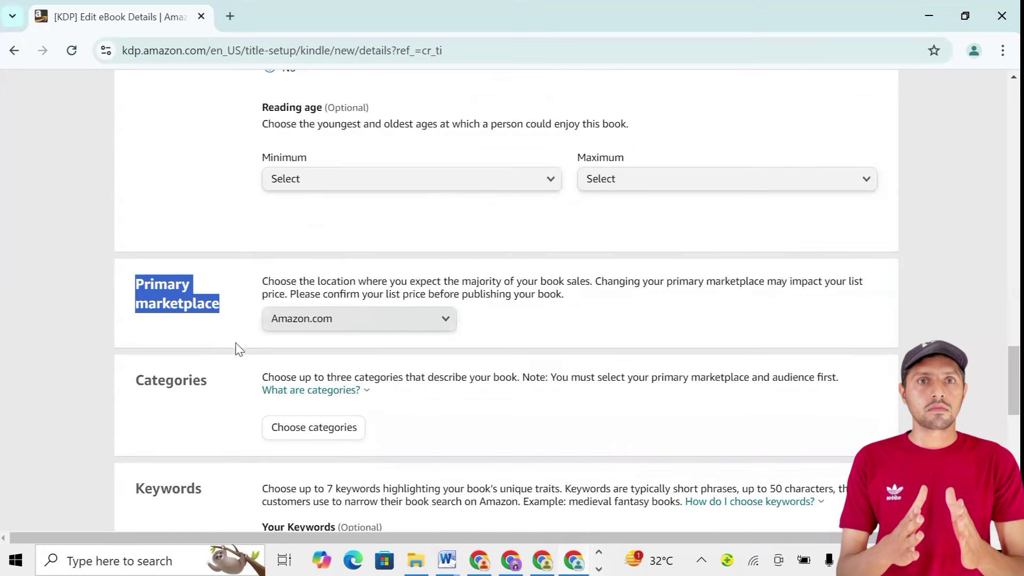
left_click(221, 357)
Step: Start choosing the book's categories and set the first category to Cookbooks, Food & Wine
scroll(222, 356, "down", 3)
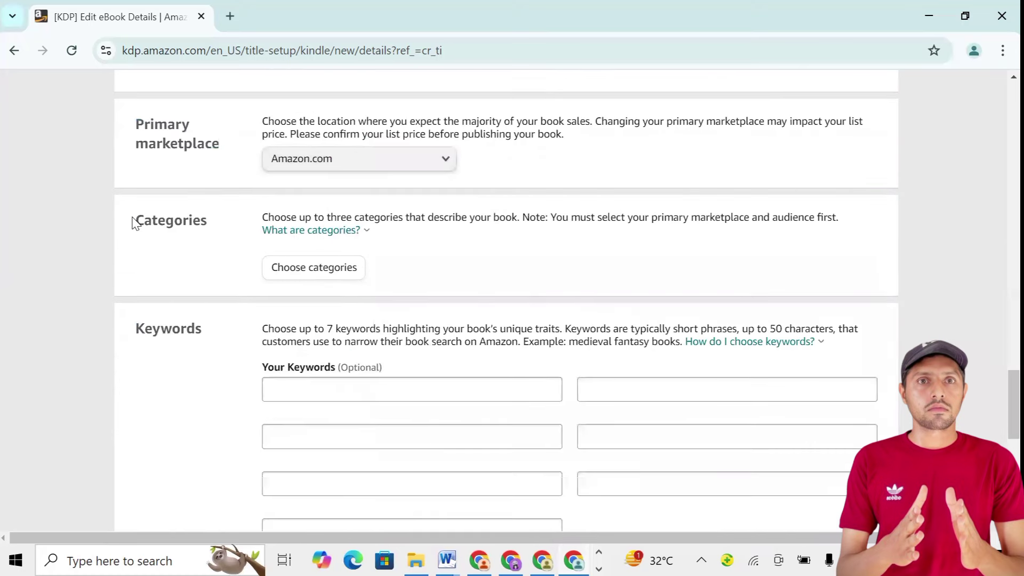
left_click_drag(135, 220, 215, 230)
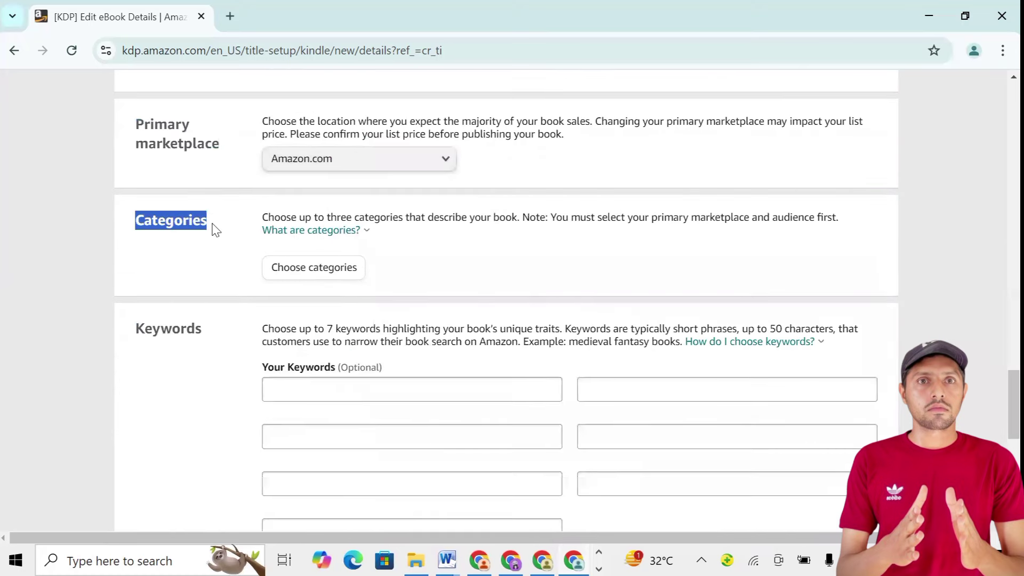
left_click(322, 271)
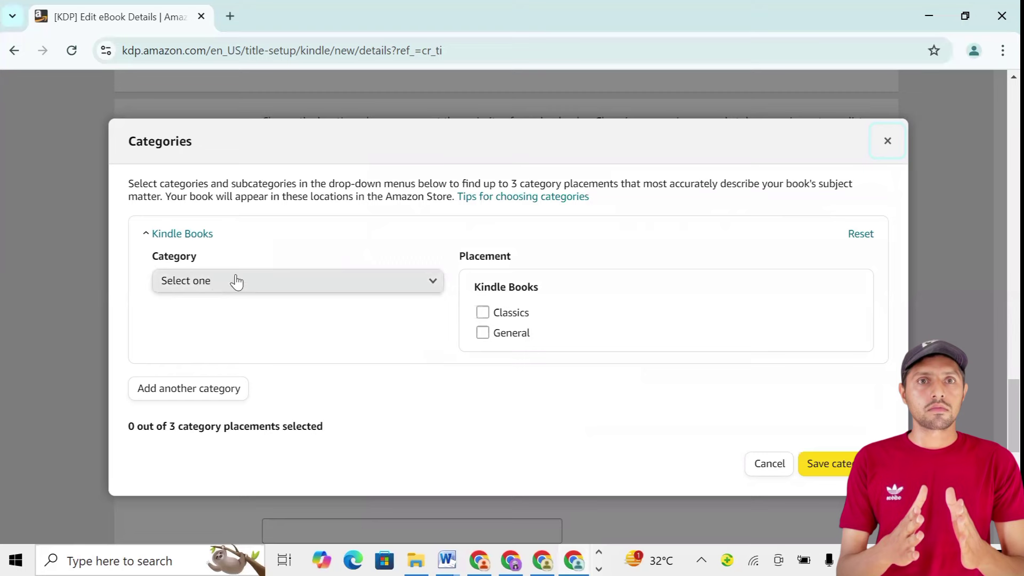
left_click(430, 287)
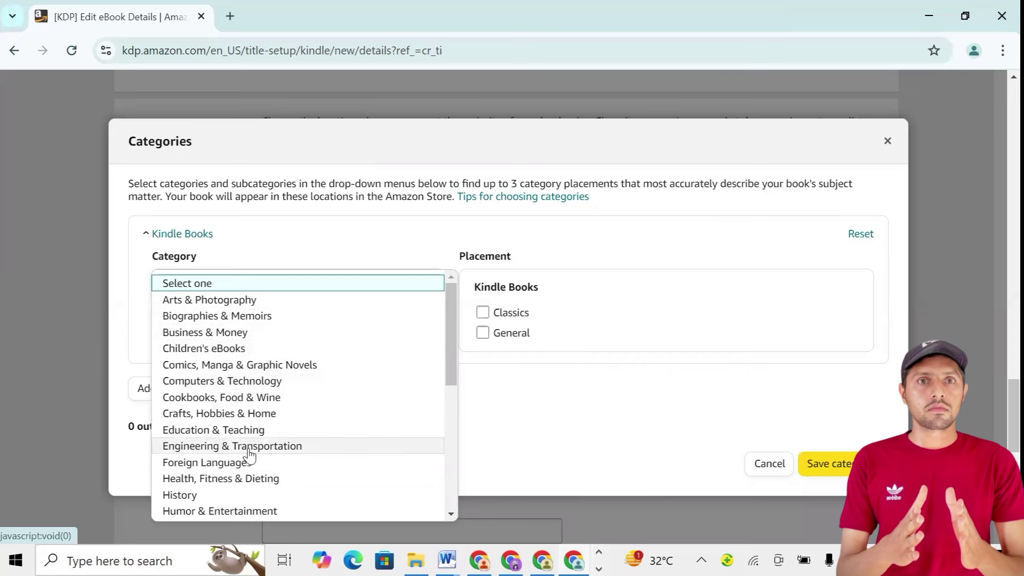
scroll(249, 430, "down", 3)
scroll(251, 418, "up", 3)
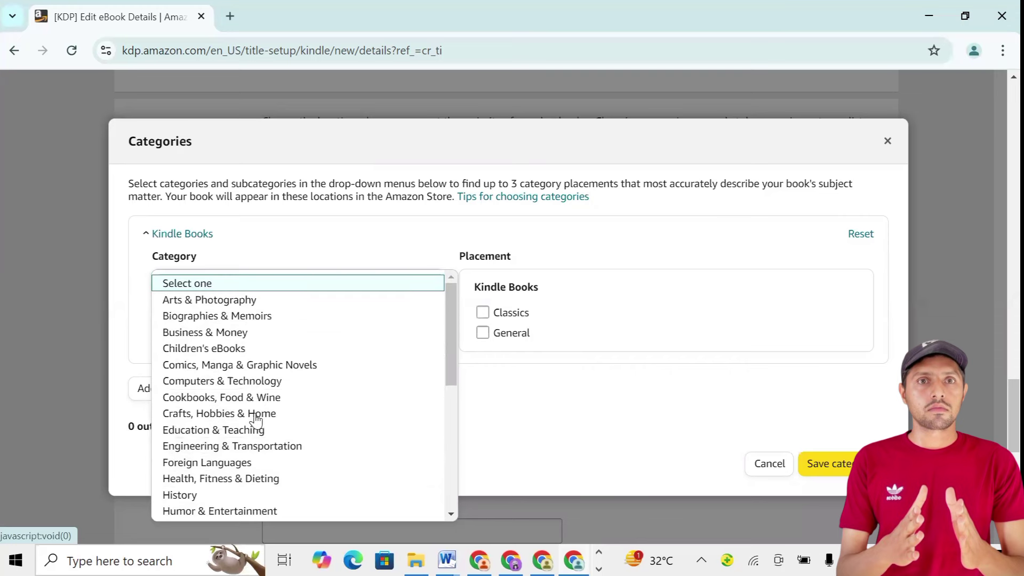
left_click(213, 398)
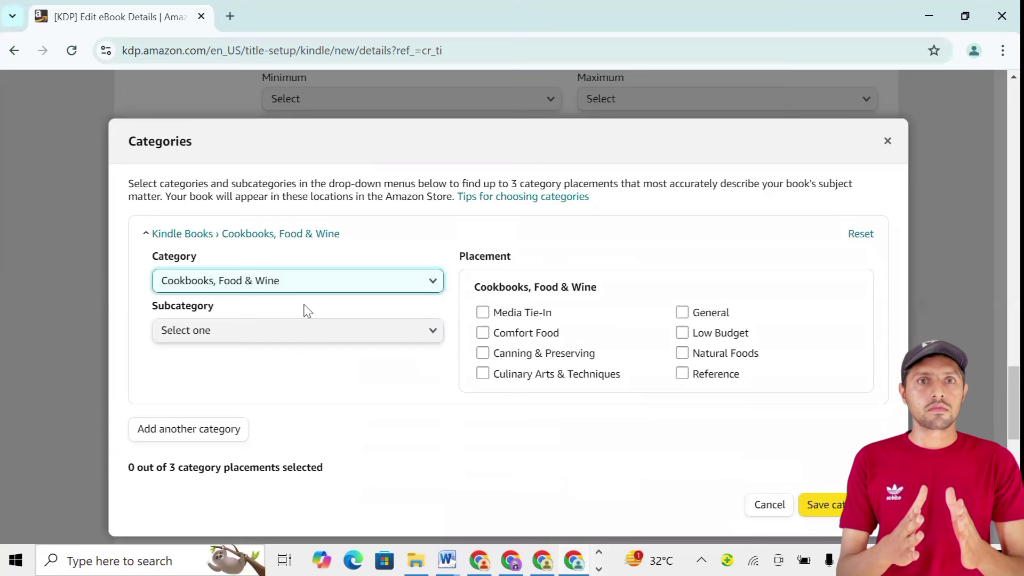
Step: Set the subcategory to Professional Cooking, select the Individual Chefs & Restaurants placement, and save the categories
left_click_drag(153, 305, 218, 315)
left_click(420, 336)
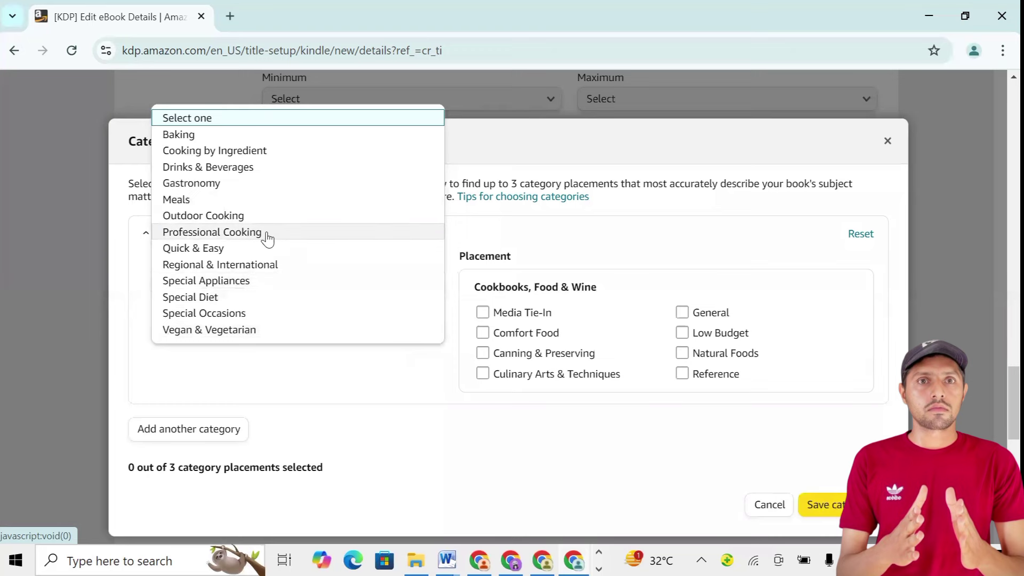
left_click(268, 237)
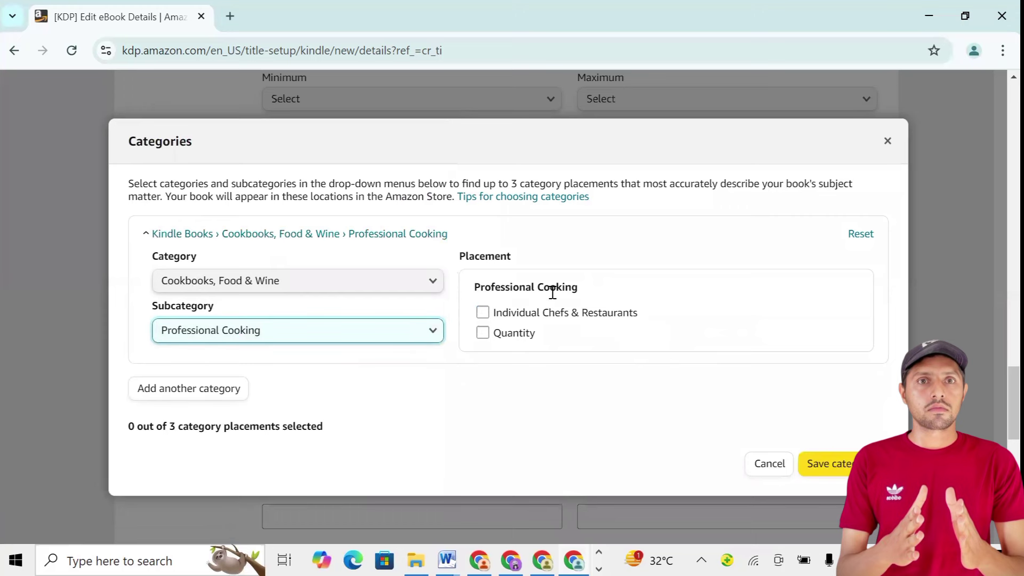
left_click(482, 313)
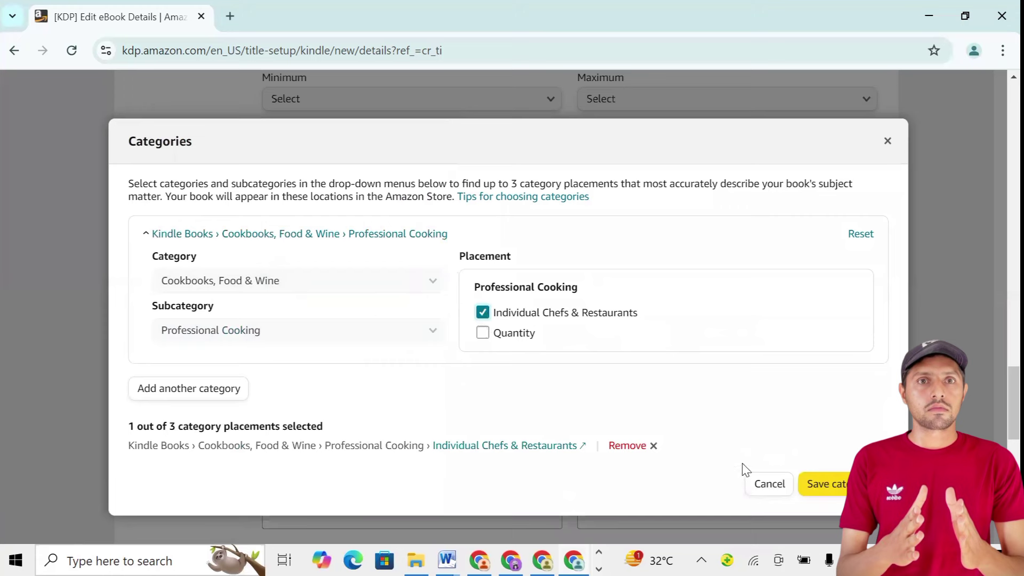
left_click(816, 492)
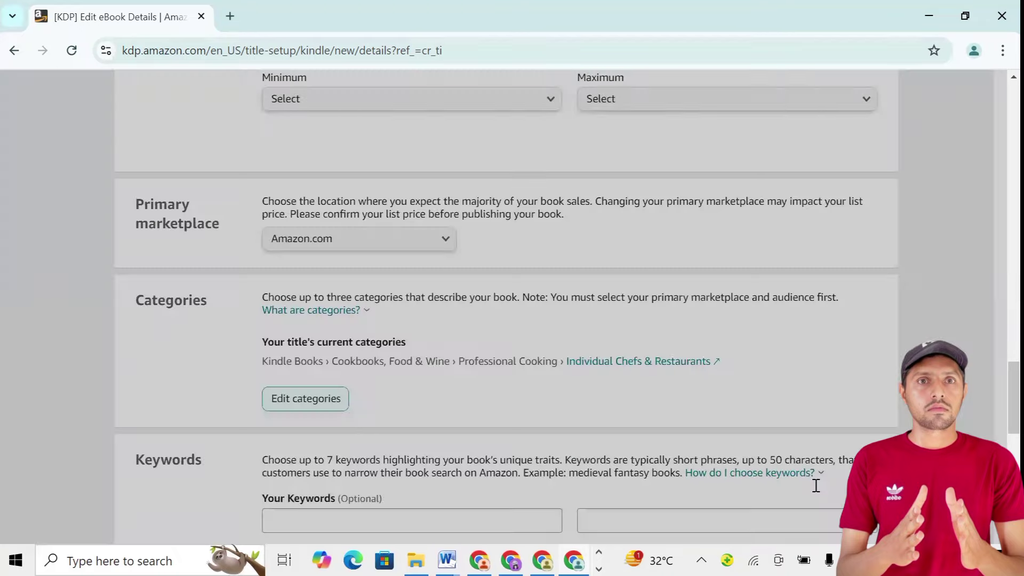
scroll(794, 477, "down", 1)
left_click_drag(263, 281, 431, 295)
left_click(459, 333)
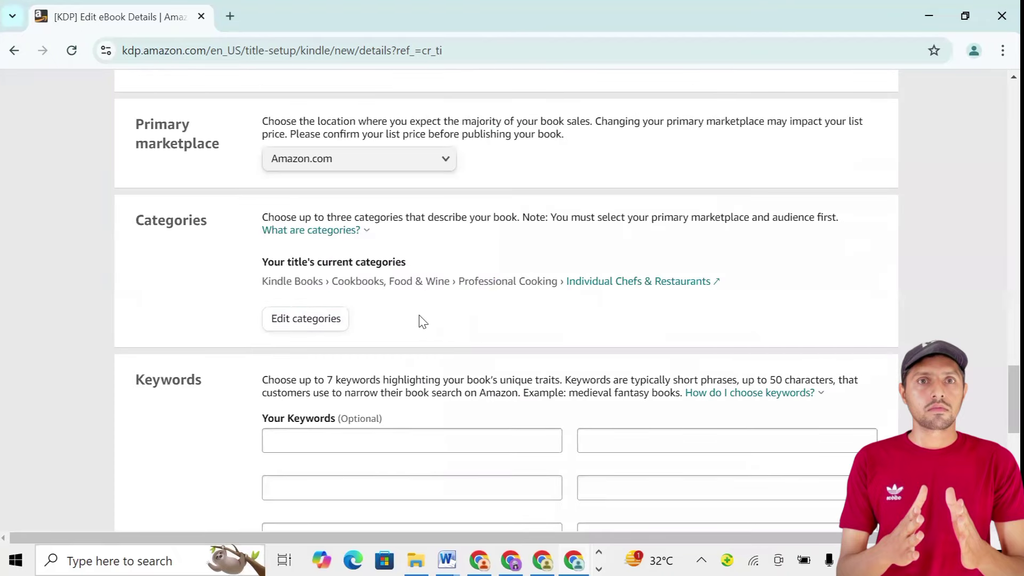
Step: Remove the Individual Chefs & Restaurants placement, then select it again under Professional Cooking and save the categories
left_click(308, 321)
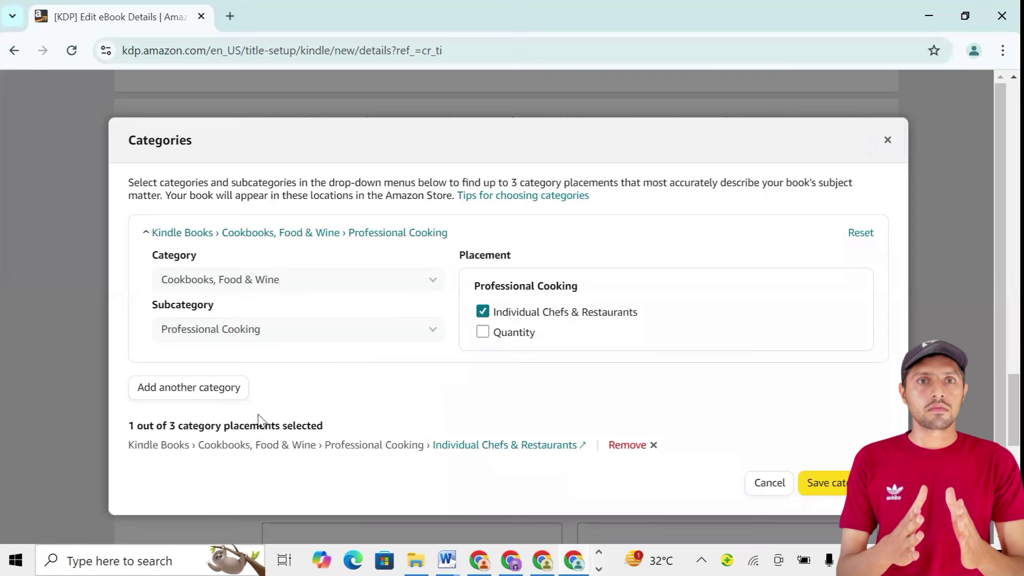
left_click(624, 446)
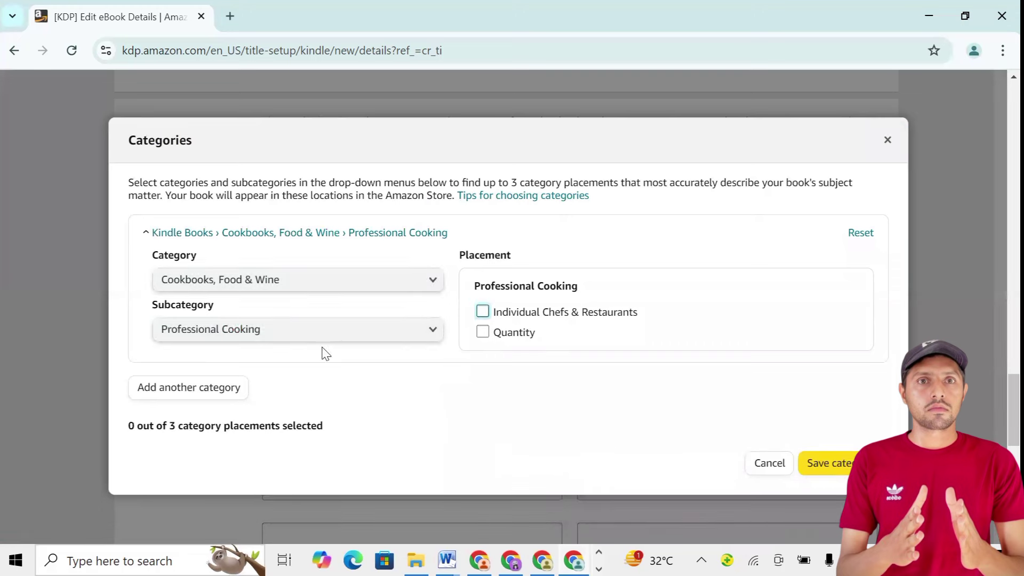
left_click(426, 331)
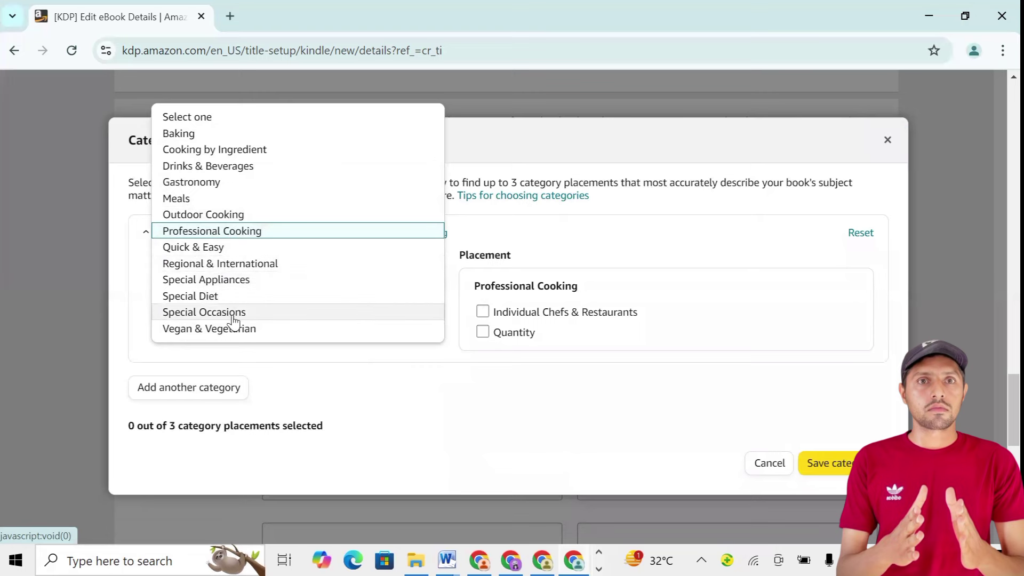
left_click(236, 232)
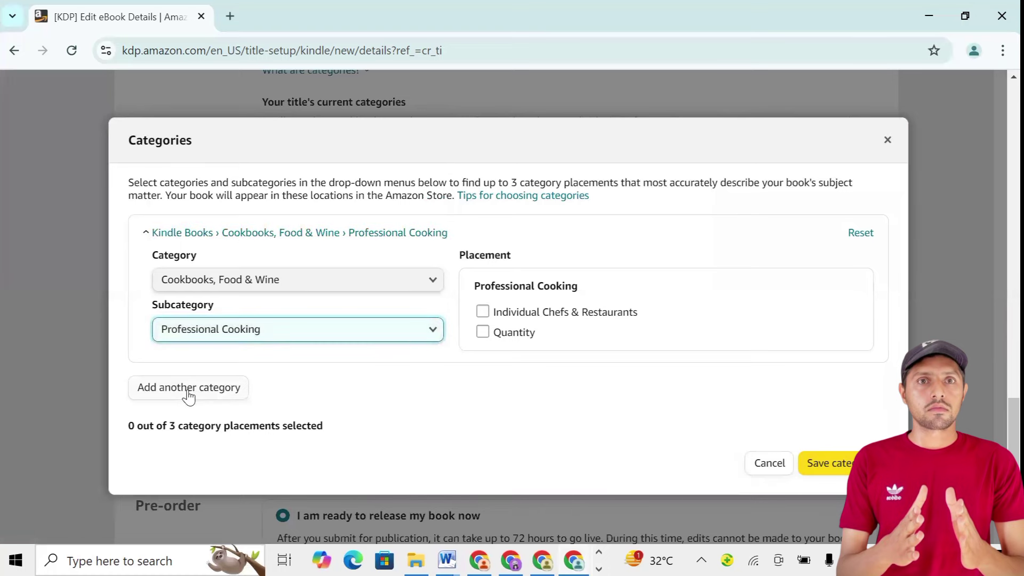
left_click(482, 312)
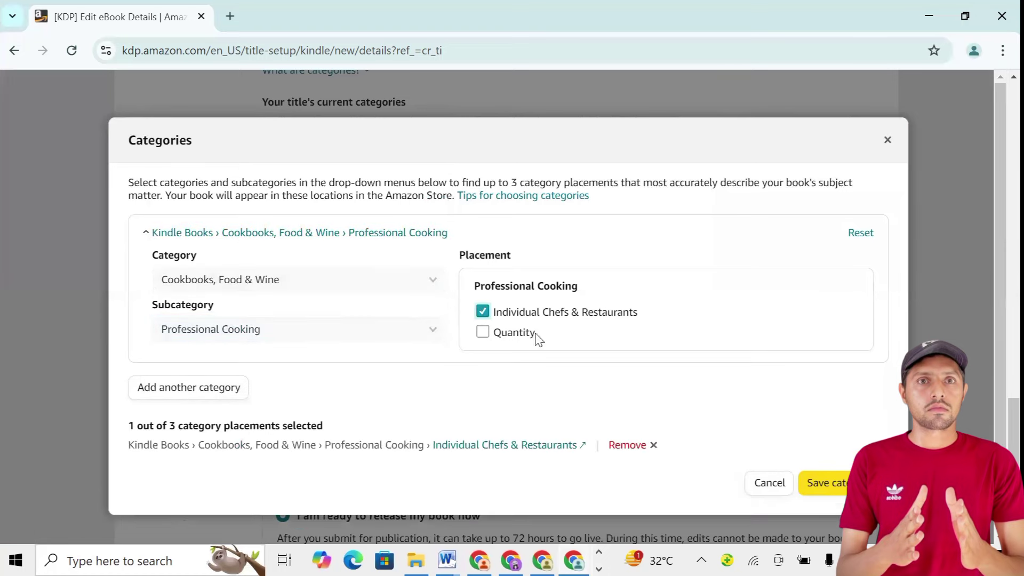
left_click(824, 483)
Step: Reopen the saved categories and add a second category set to Cookbooks, Food & Wine
scroll(377, 333, "up", 3)
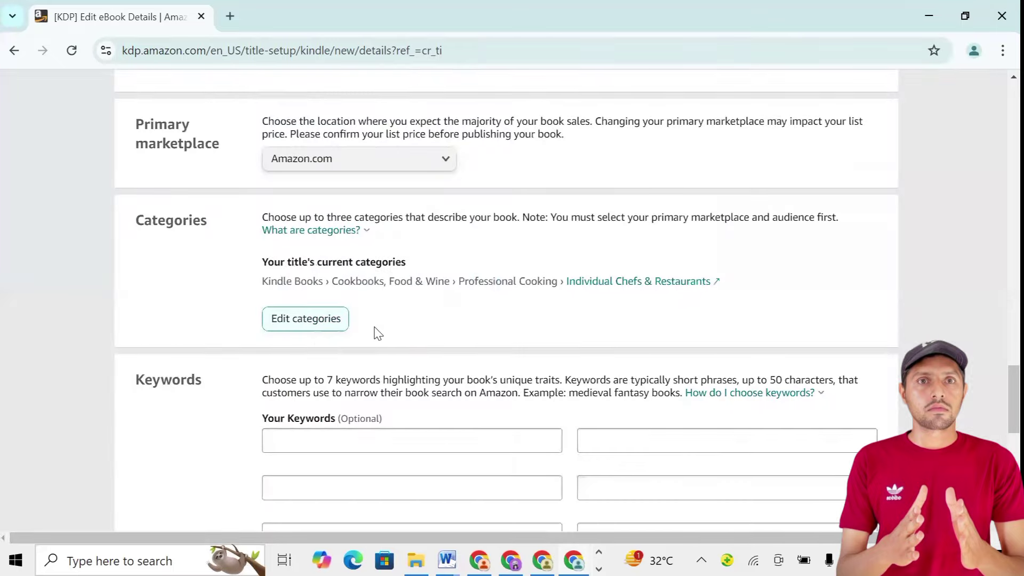
scroll(373, 336, "up", 3)
scroll(359, 389, "down", 3)
left_click(312, 323)
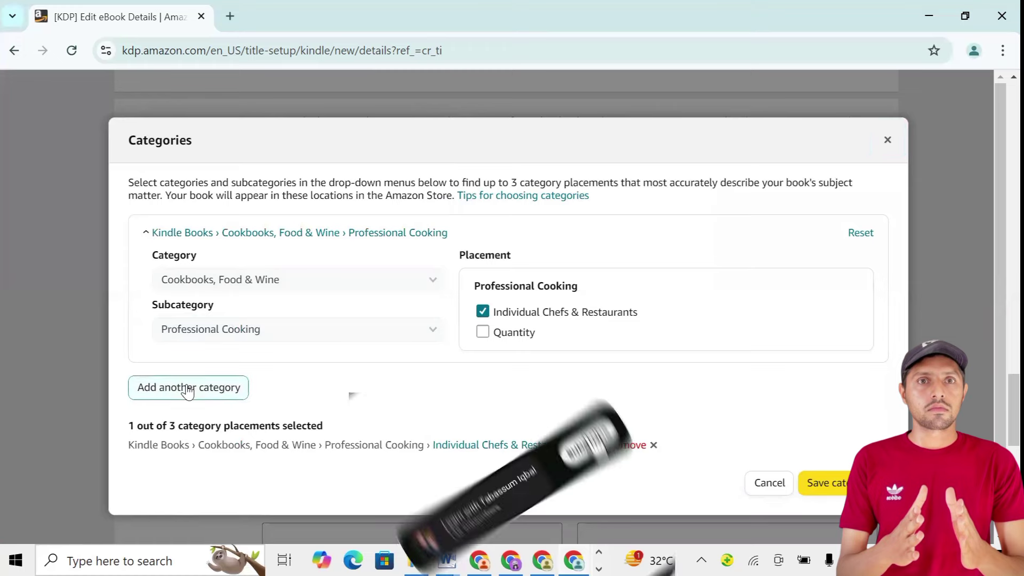
left_click(189, 389)
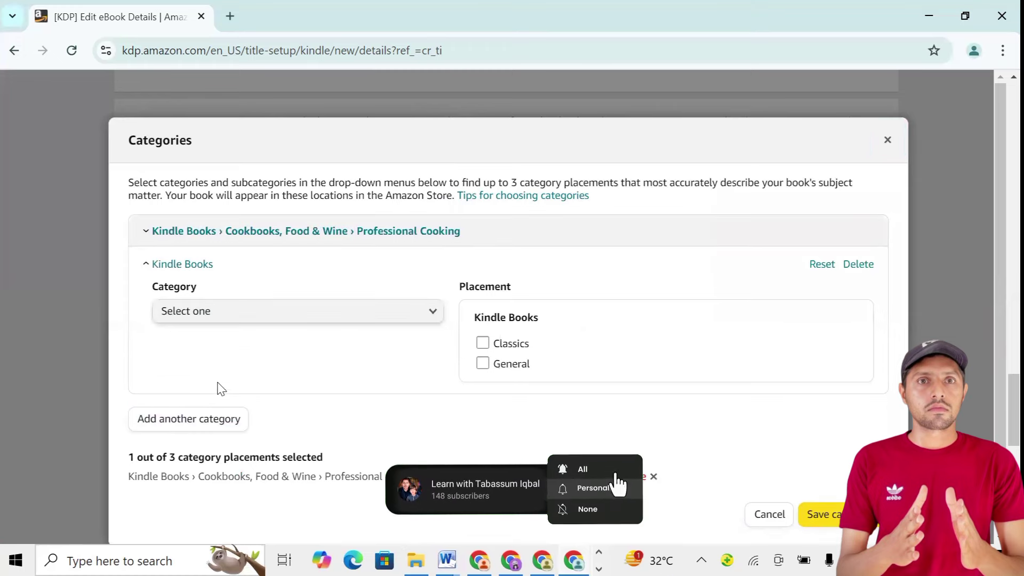
left_click(437, 321)
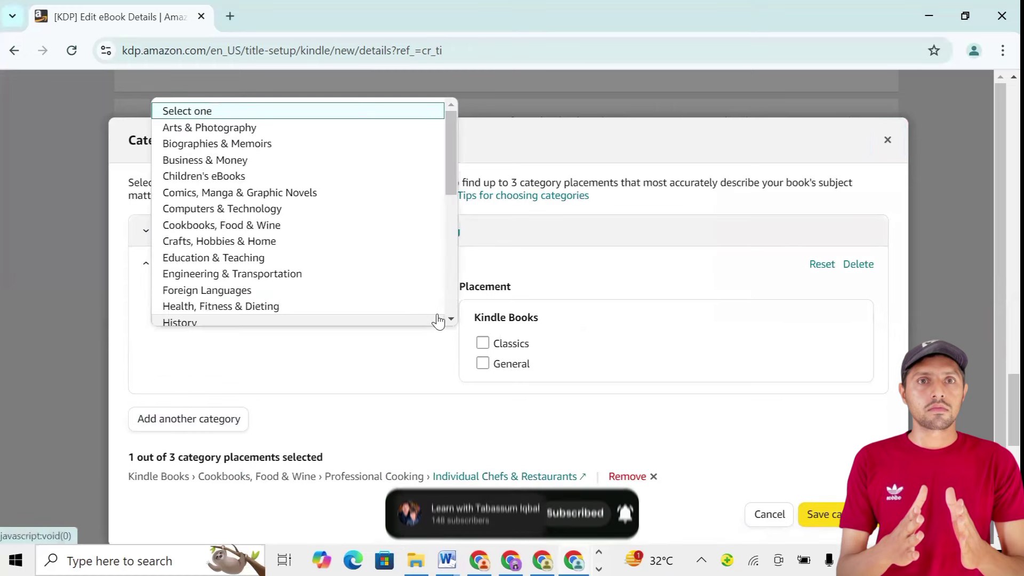
left_click(264, 226)
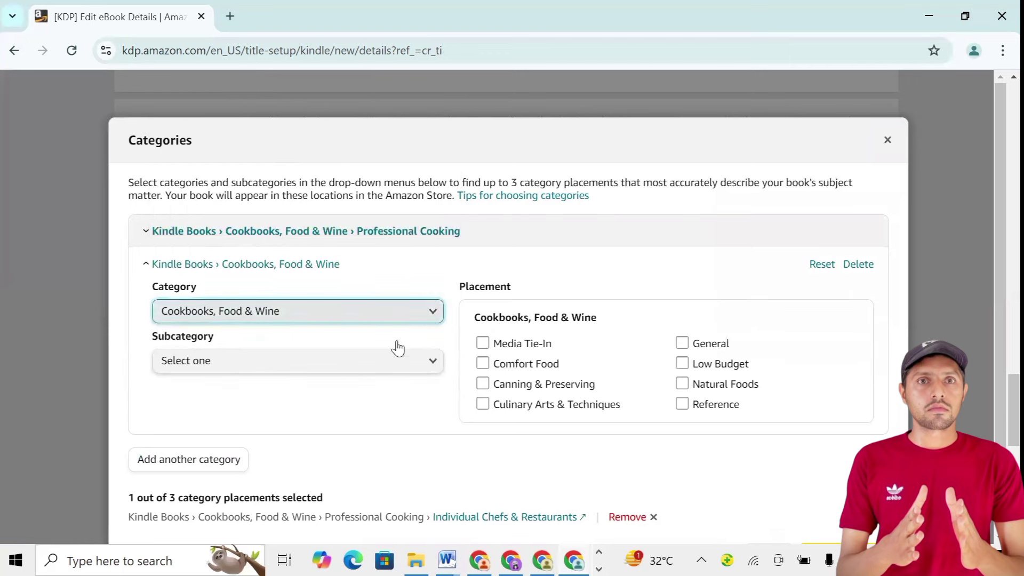
Step: Set the second category's subcategory to Quick & Easy, select the General placement, and save the categories
left_click(406, 361)
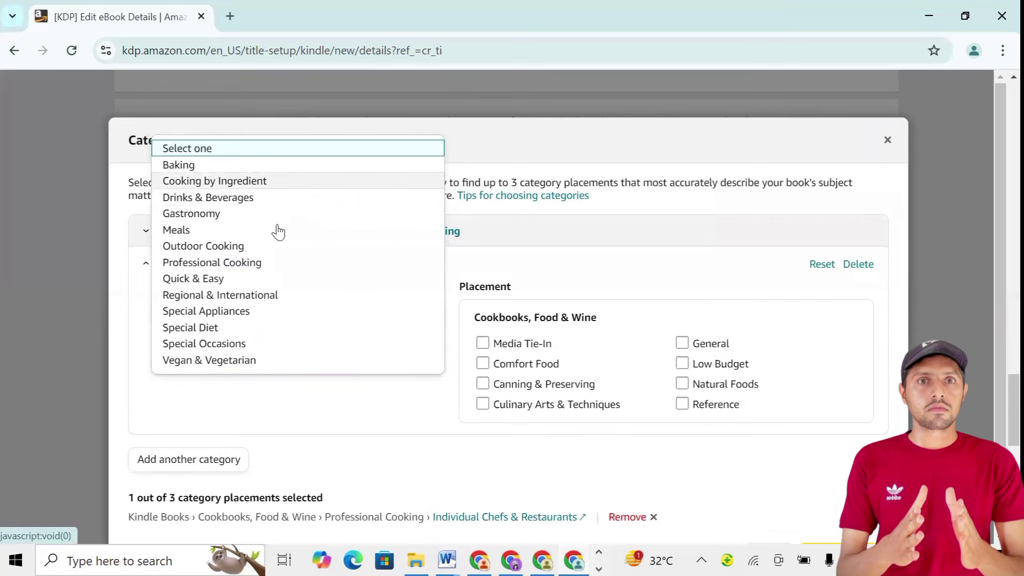
left_click(261, 279)
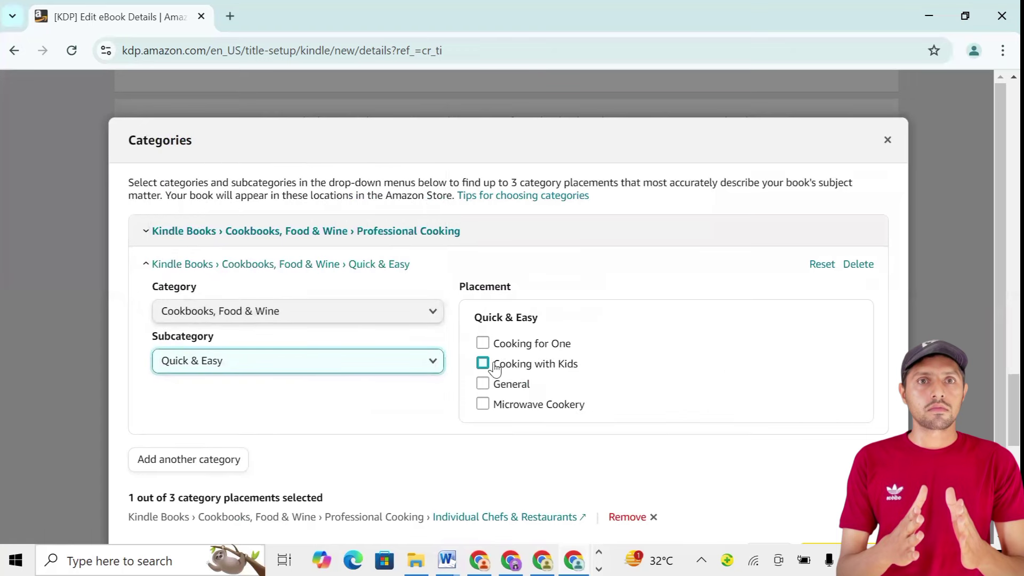
left_click(483, 385)
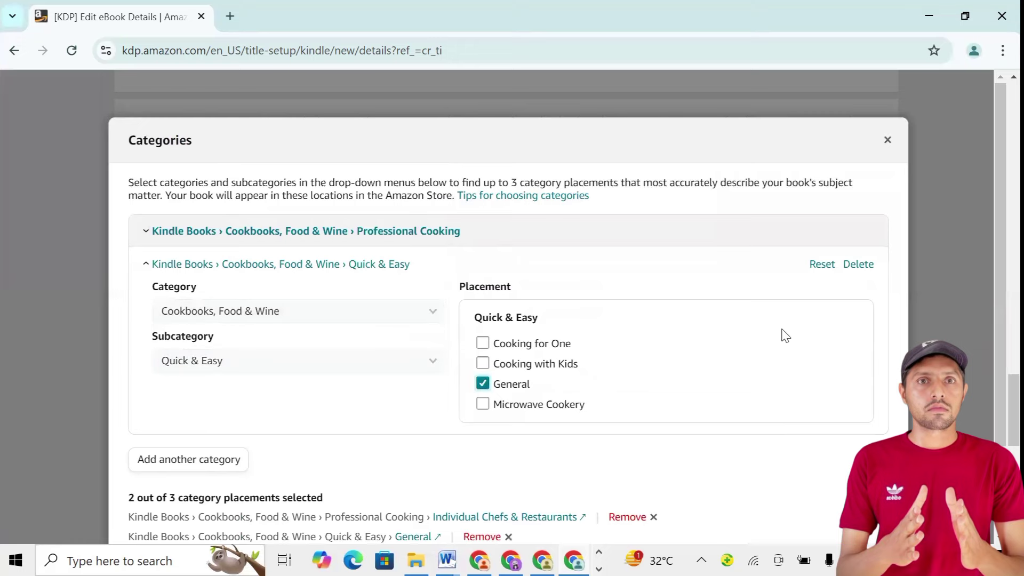
scroll(785, 335, "down", 2)
left_click(833, 492)
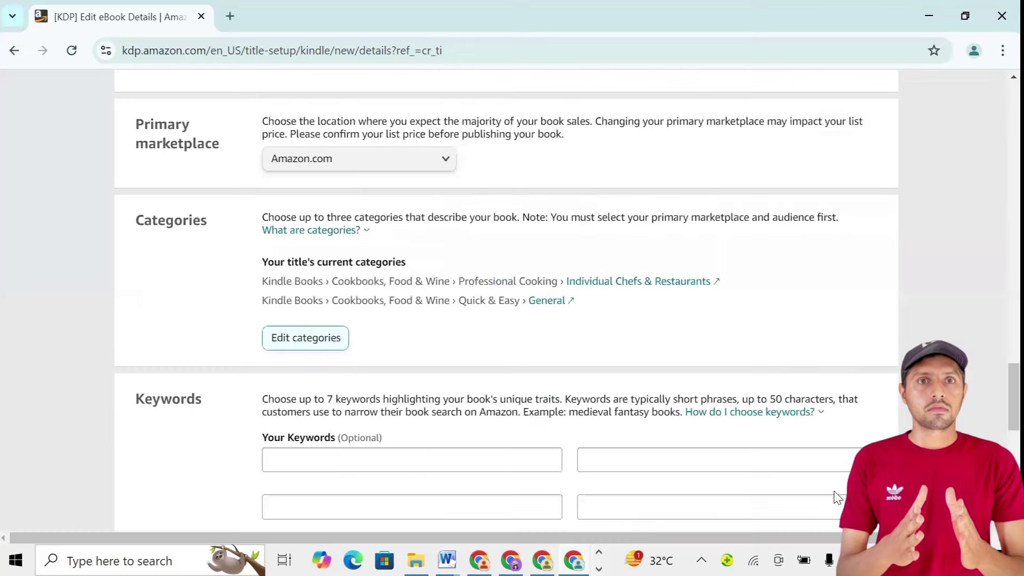
Step: Add a third category set to Cookbooks, Food & Wine, select the Comfort Food placement, and save the categories
left_click(317, 341)
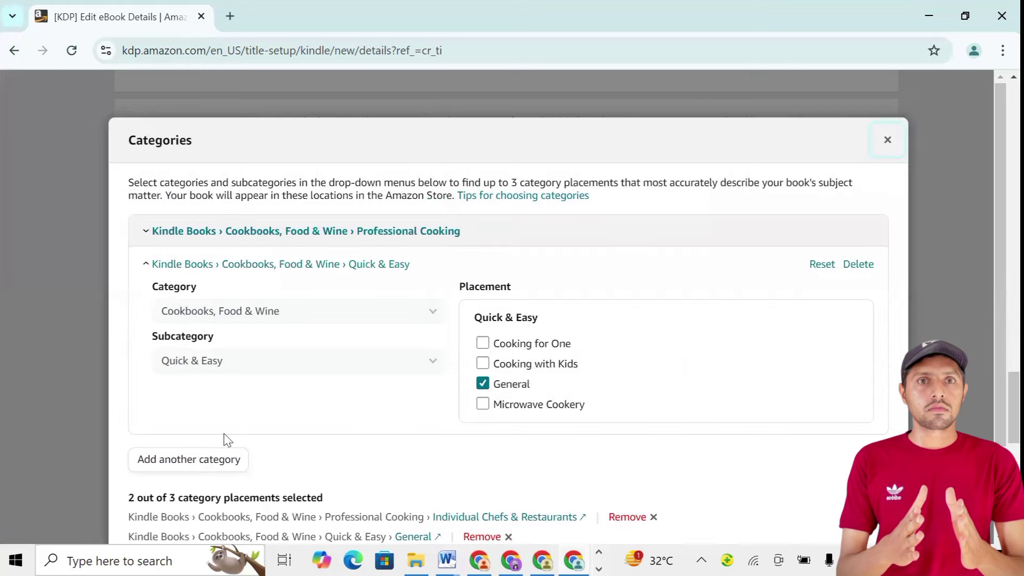
left_click(201, 461)
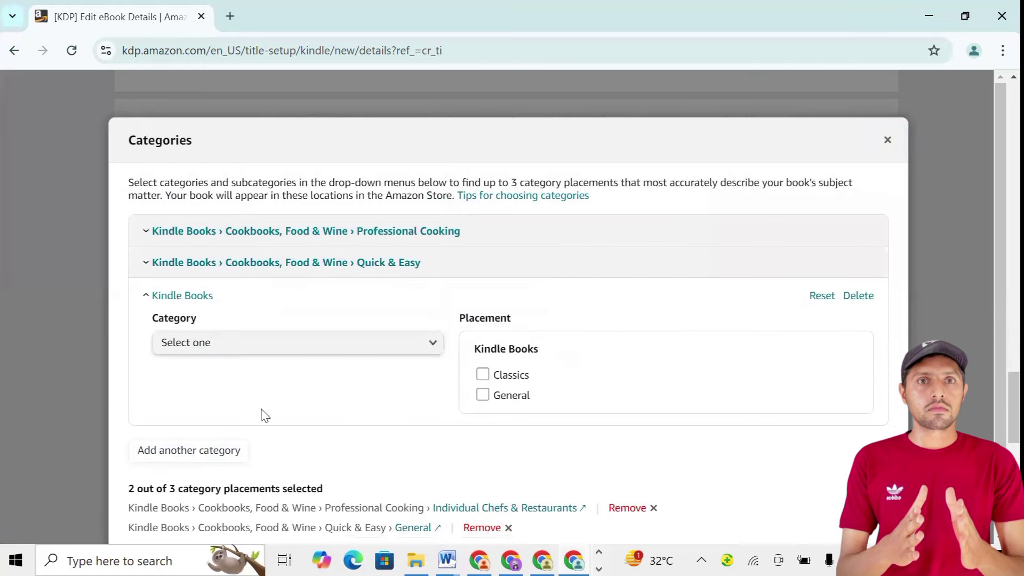
left_click(387, 342)
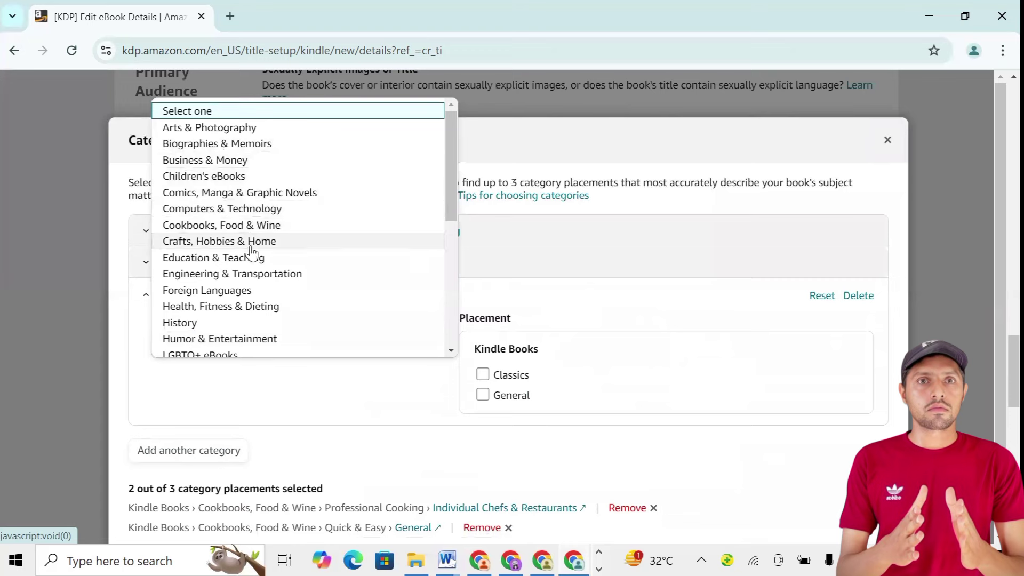
left_click(258, 225)
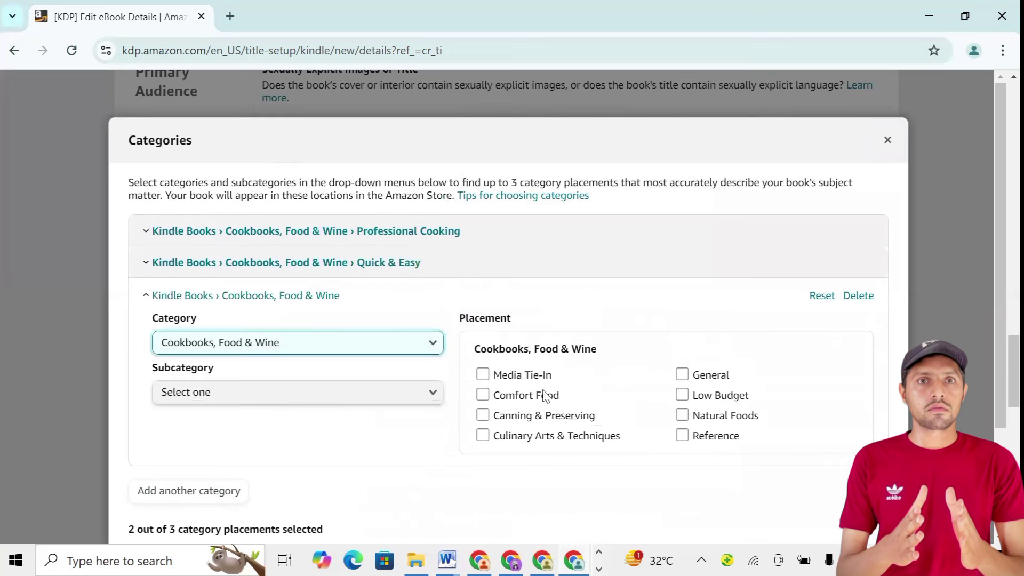
left_click(483, 395)
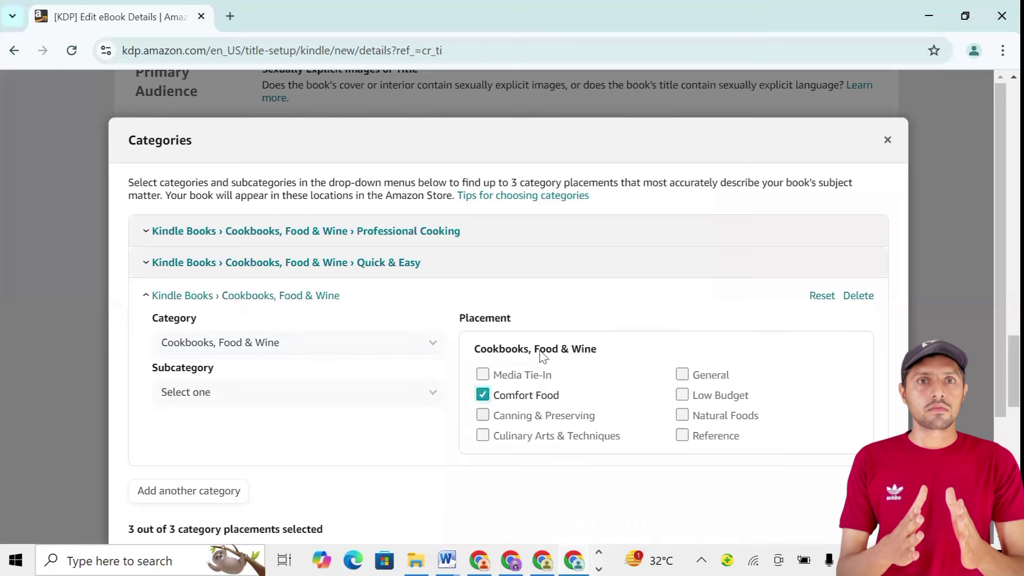
scroll(688, 368, "down", 3)
left_click(831, 468)
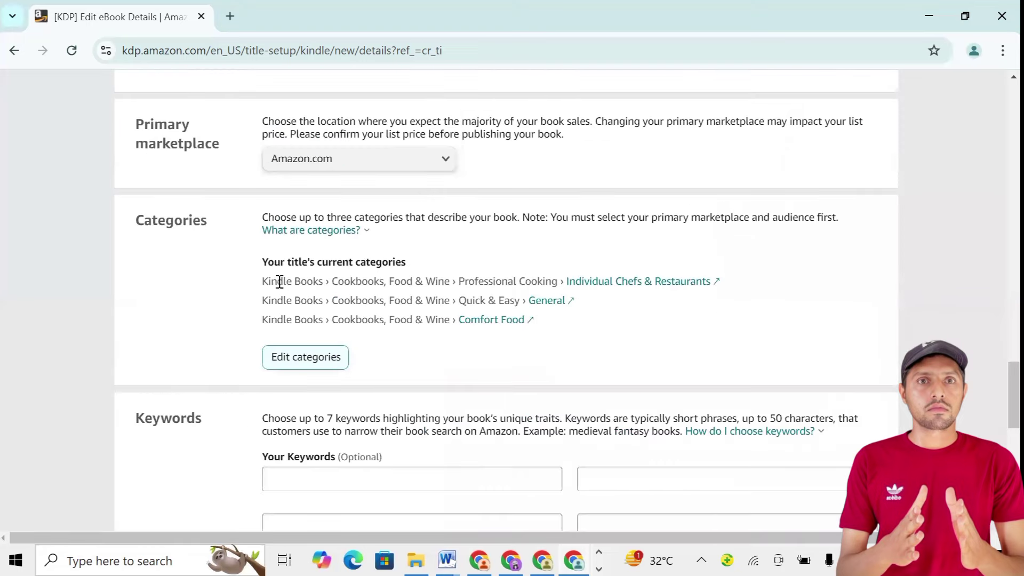
left_click_drag(265, 283, 486, 333)
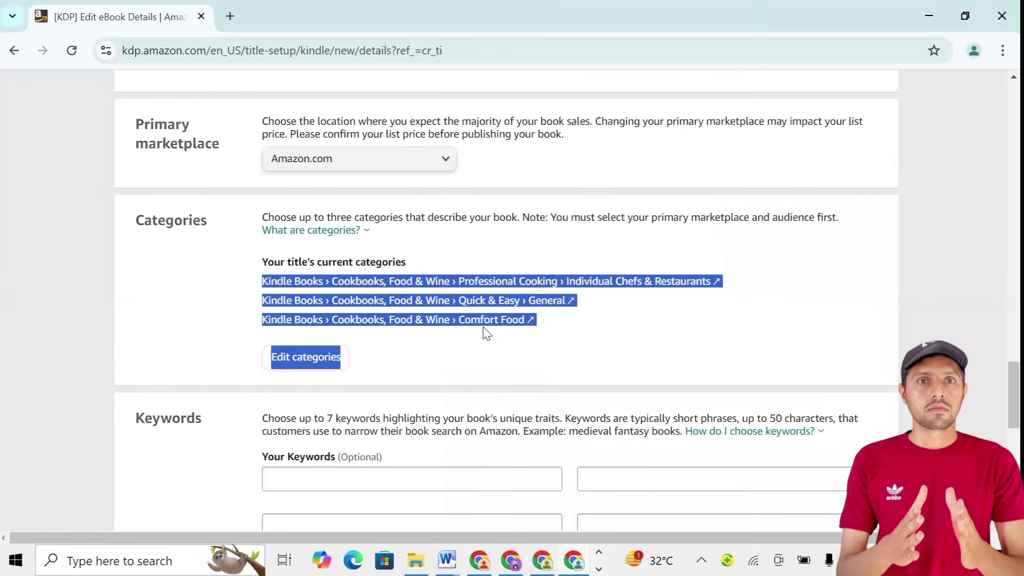
left_click(540, 365)
scroll(437, 335, "down", 3)
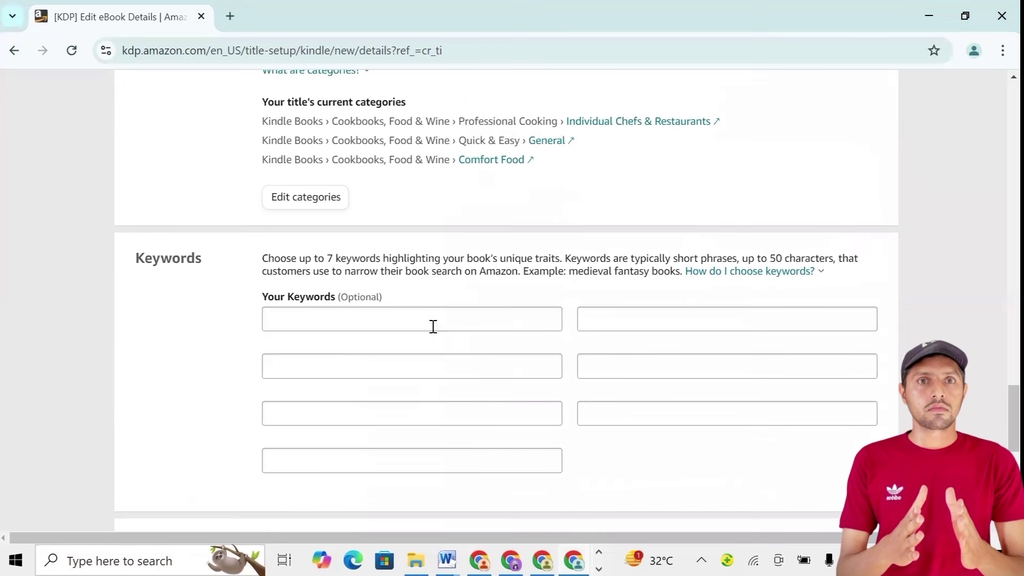
left_click_drag(135, 259, 207, 261)
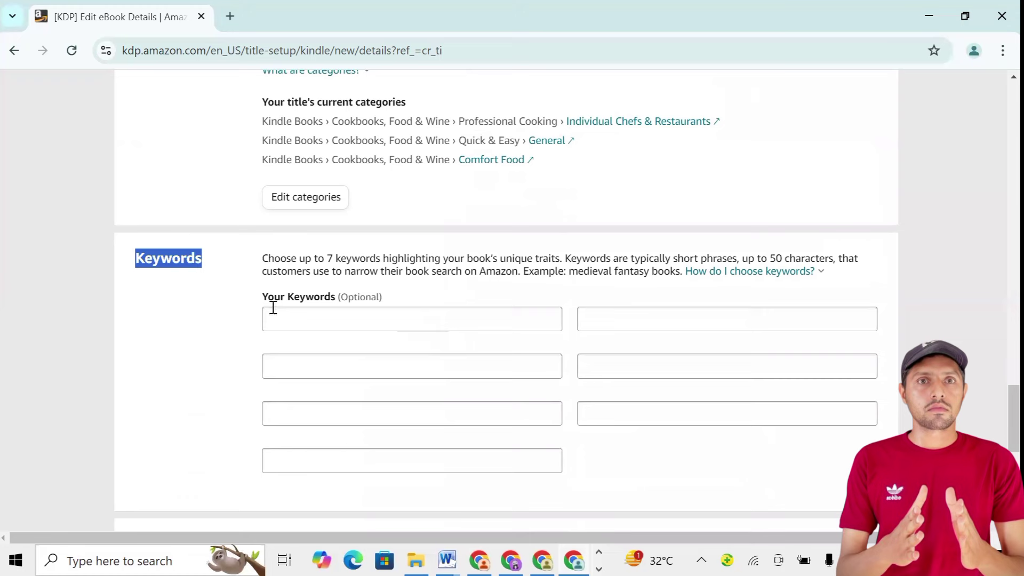
left_click_drag(261, 303, 350, 309)
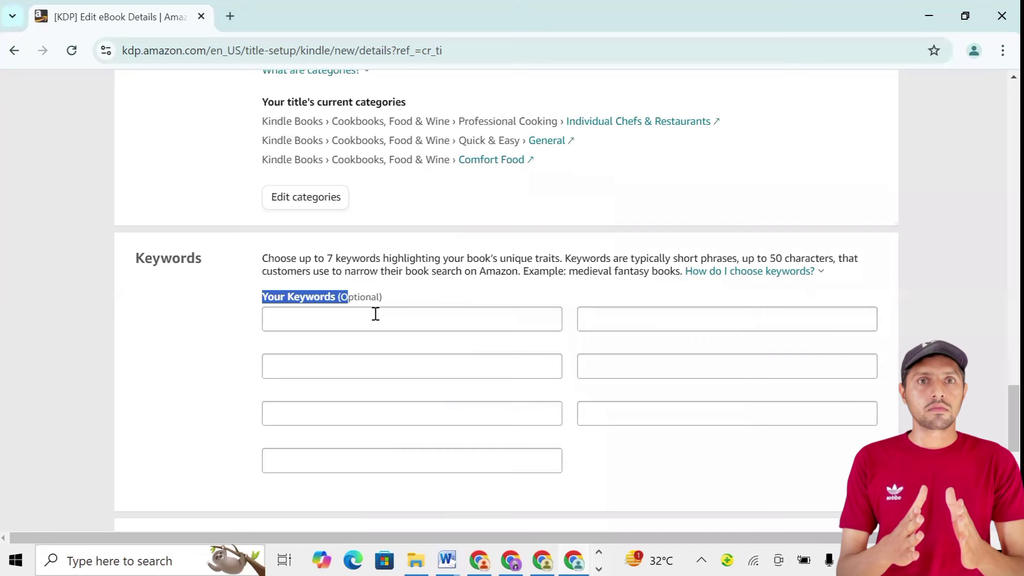
Step: Copy "easy Mediterranean recipes for healthy living" from the Word document and paste it as the first keyword in KDP
left_click(357, 318)
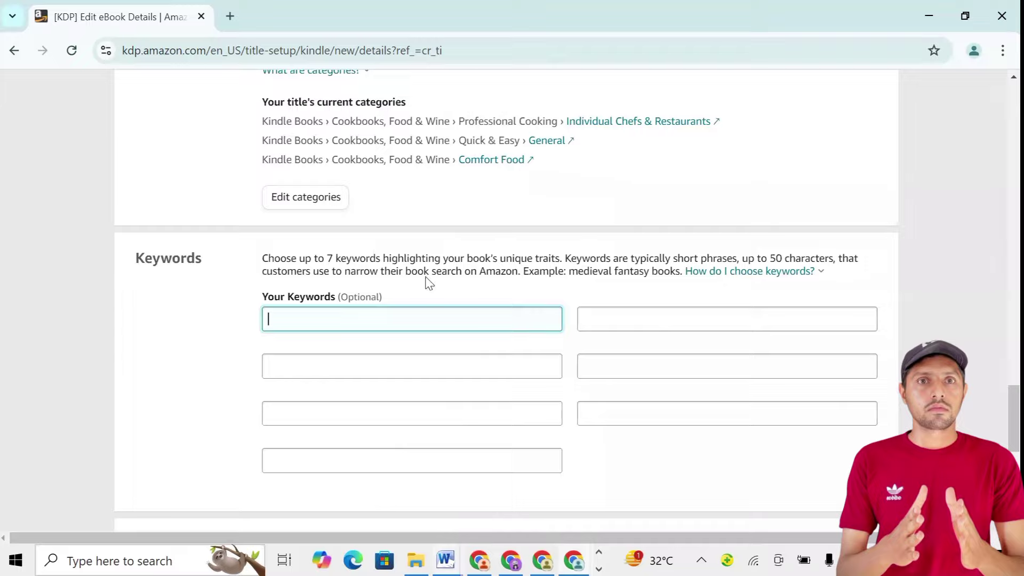
key("alt+Tab")
left_click(480, 331)
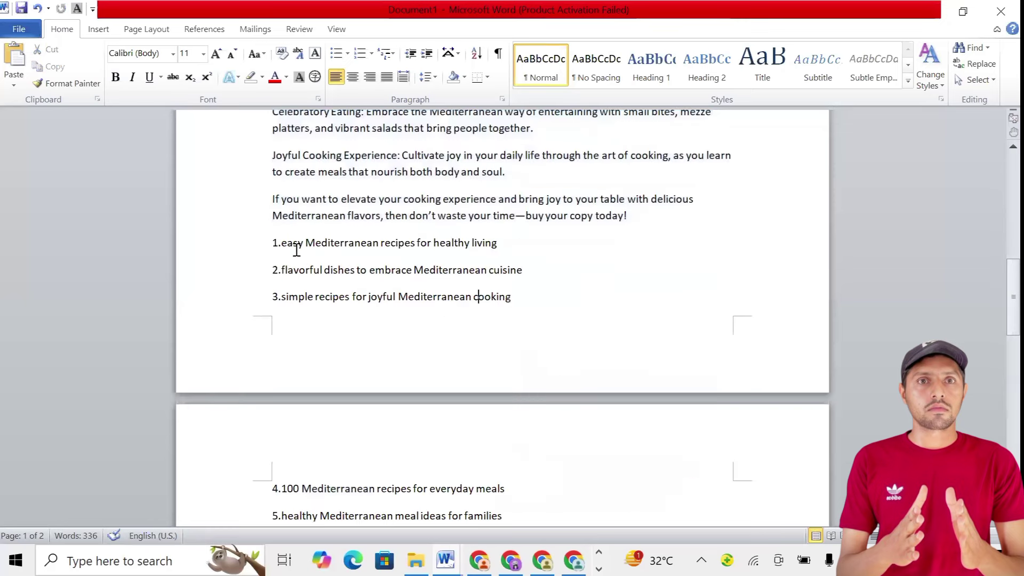
left_click_drag(285, 243, 504, 252)
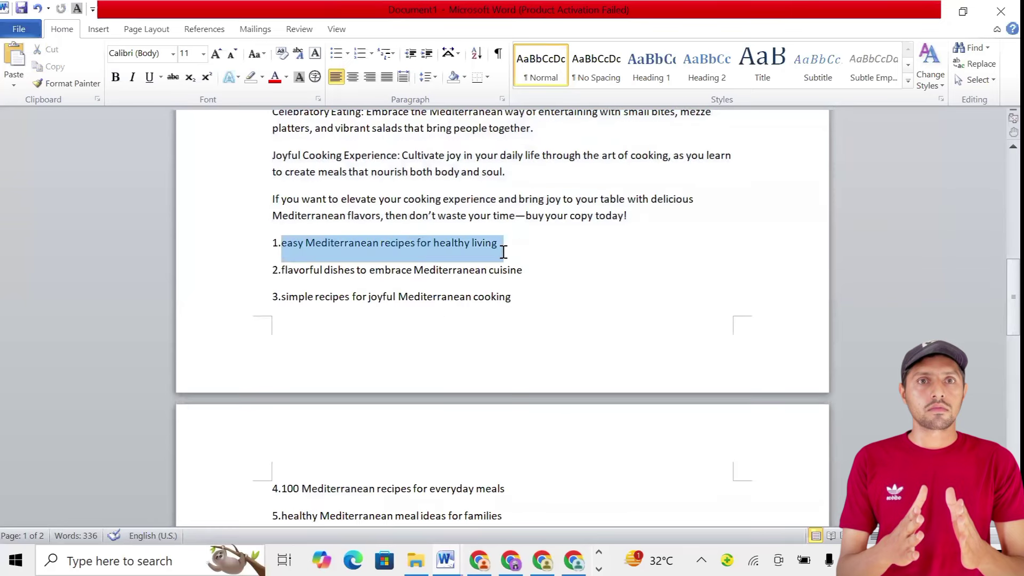
right_click(375, 249)
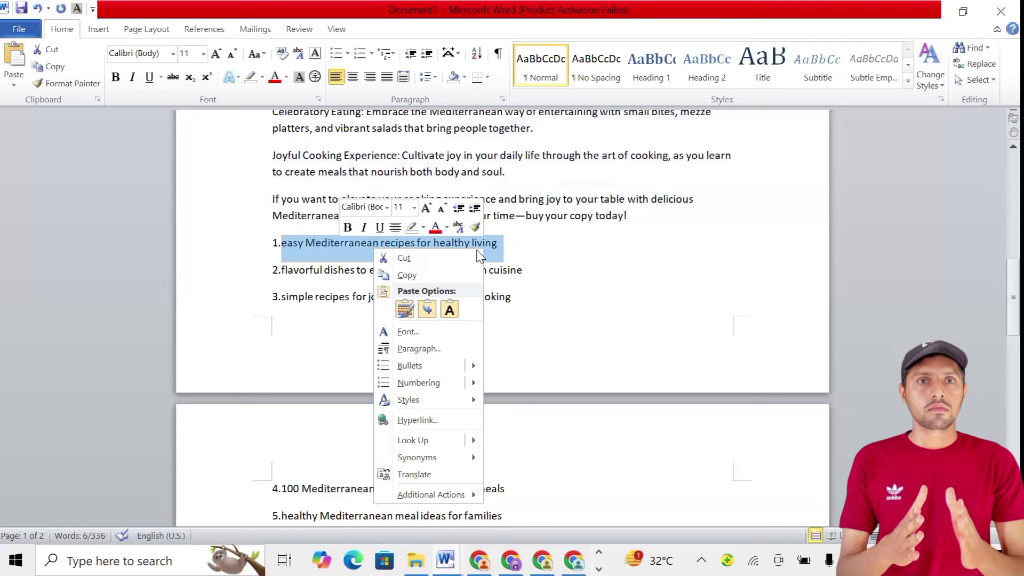
left_click(428, 276)
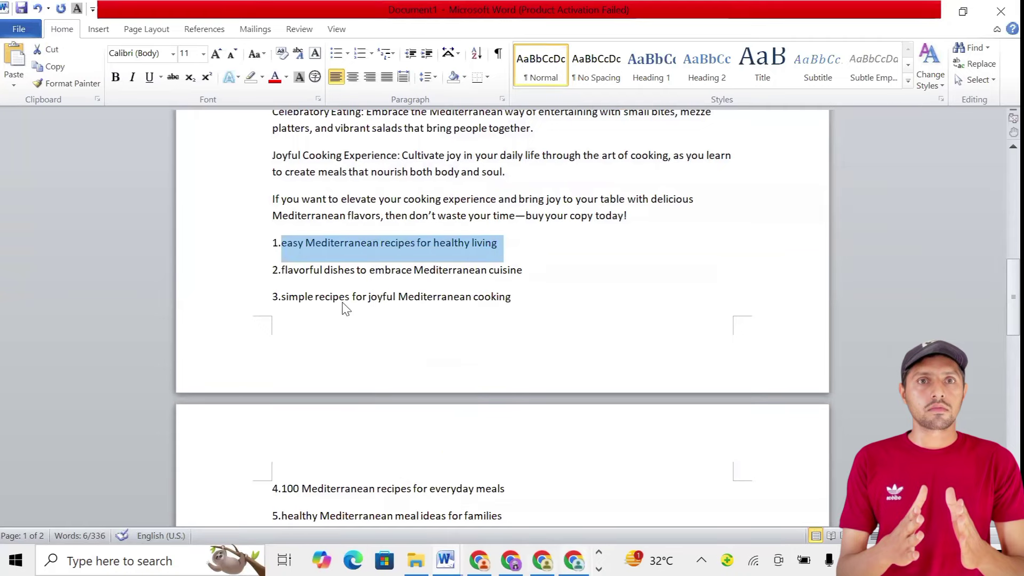
key("alt+Tab")
right_click(326, 320)
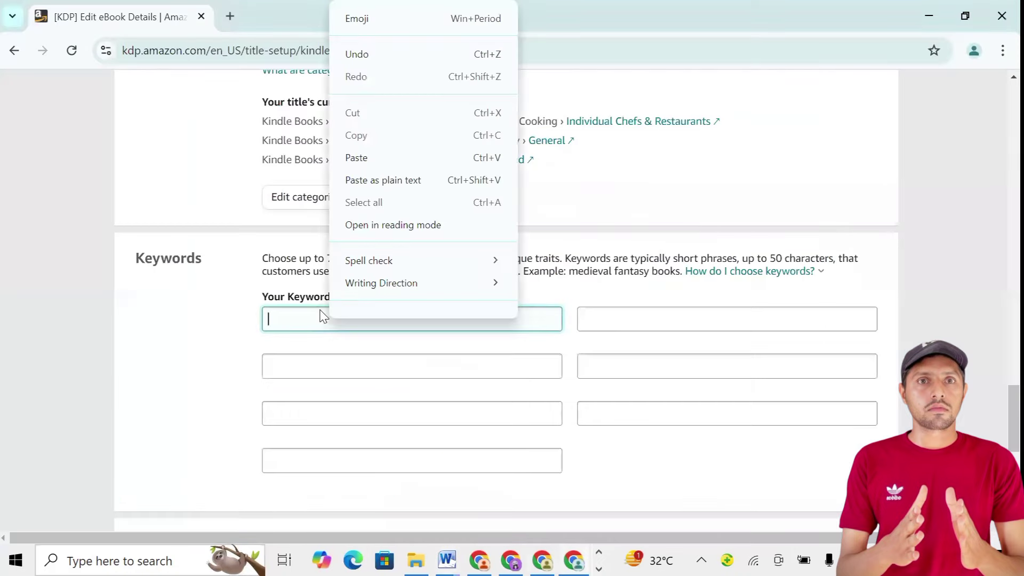
left_click(356, 158)
scroll(395, 302, "down", 1)
Step: Copy "flavorful dishes to embrace Mediterranean cuisine" from the Word document and paste it as the second keyword in KDP
key("alt+Tab")
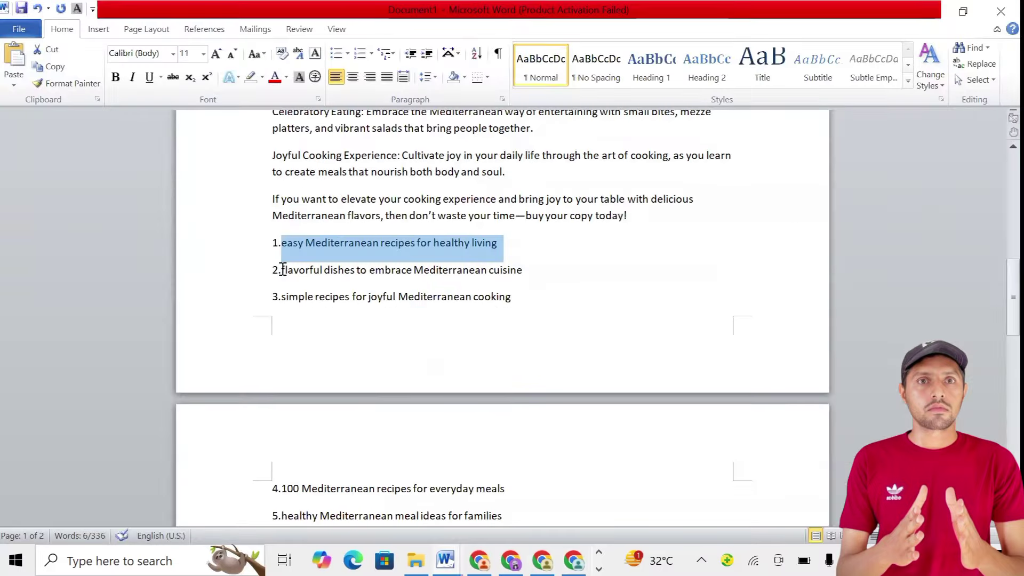
left_click_drag(281, 270, 505, 270)
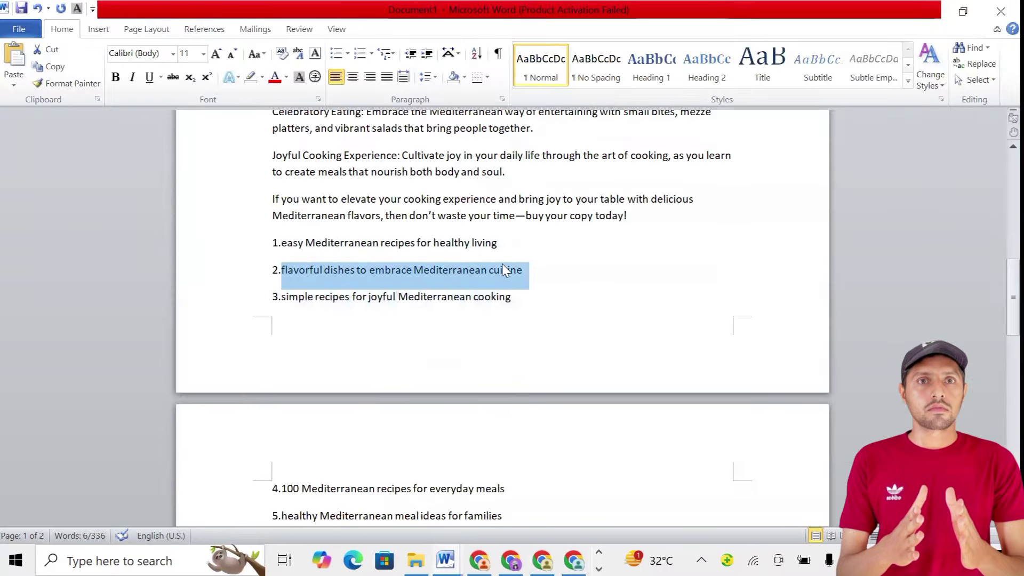
right_click(504, 270)
left_click(423, 288)
key("alt+Tab")
left_click(613, 320)
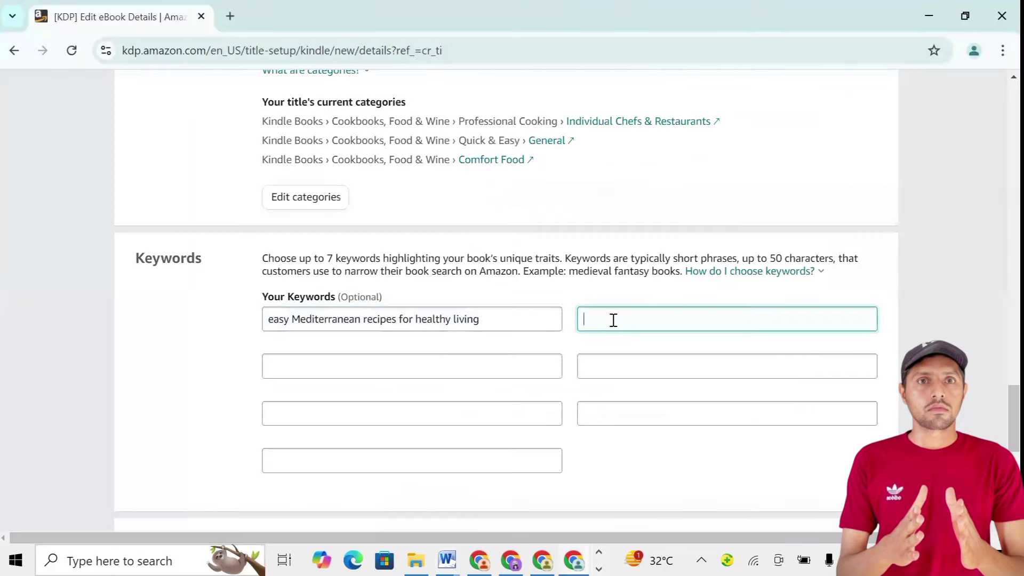
right_click(613, 320)
left_click(641, 170)
Step: Copy "simple recipes for joyful Mediterranean cooking" from the Word document and paste it as the third keyword in KDP
key("alt+Tab")
left_click_drag(281, 297, 511, 297)
right_click(393, 307)
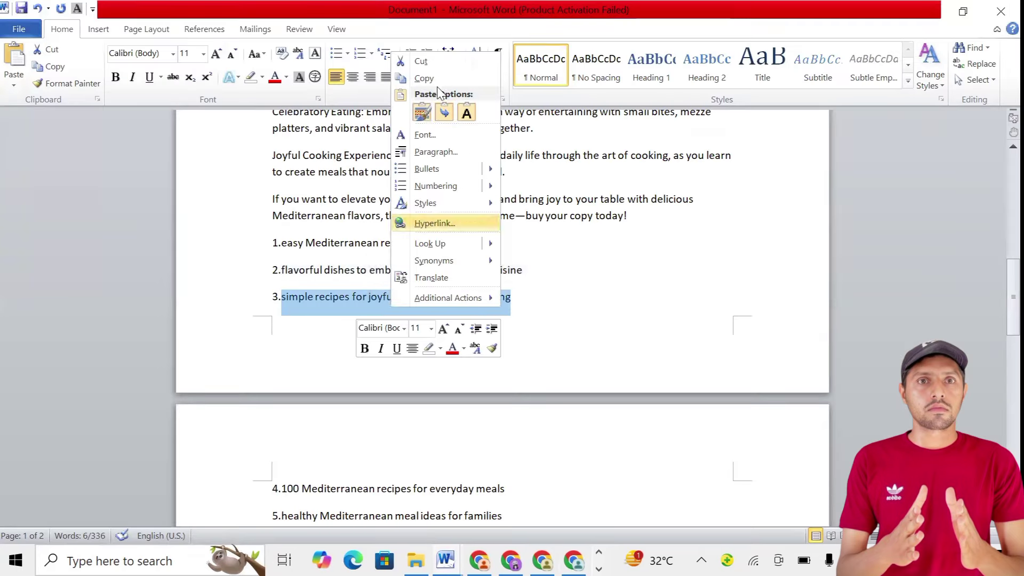
left_click(424, 78)
key("alt+Tab")
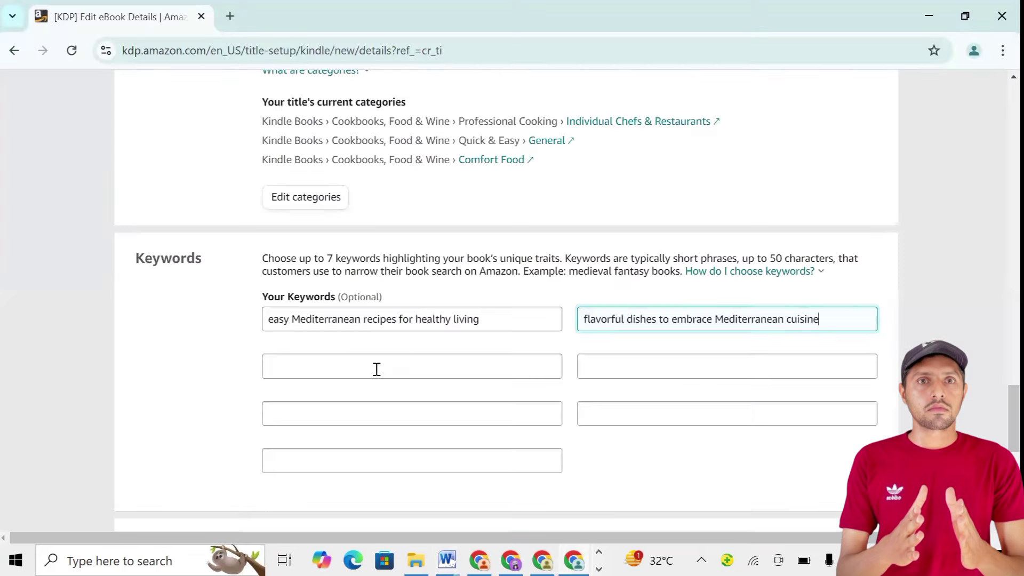
left_click(375, 367)
key("ctrl+v")
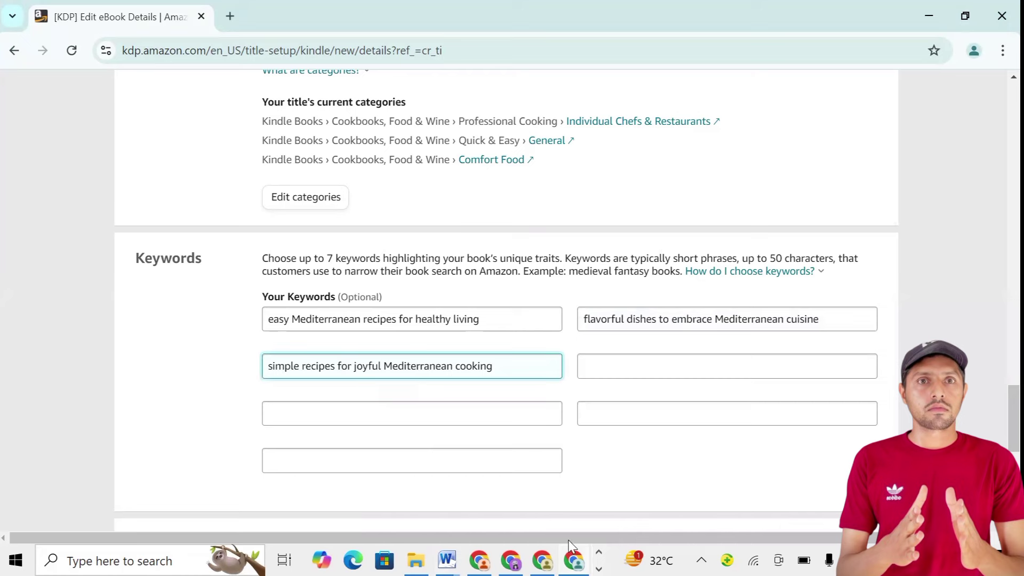
Step: Copy "100 Mediterranean recipes for everyday meals" from the Word document and paste it as the fourth keyword in KDP
key("alt+Tab")
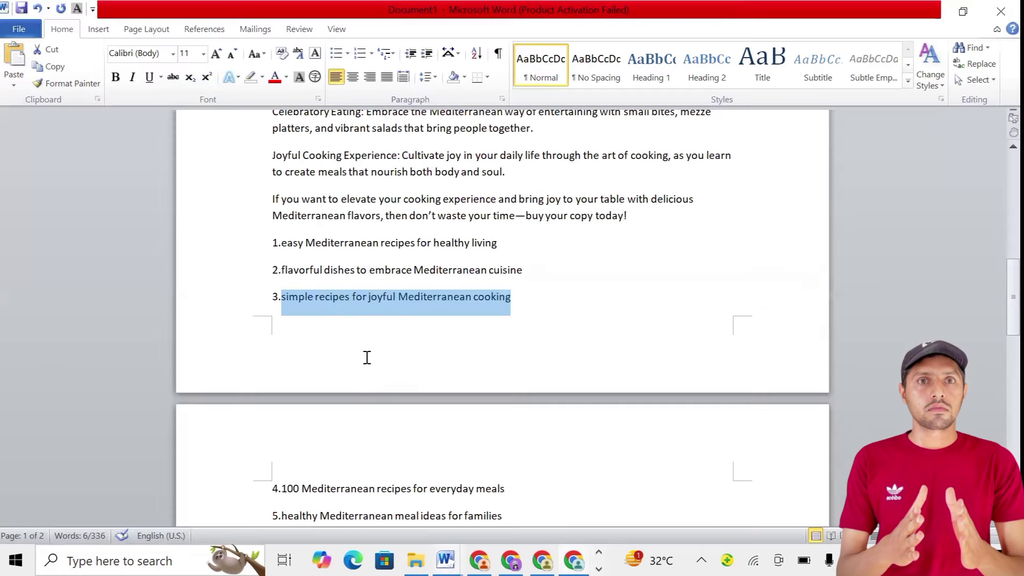
scroll(291, 371, "down", 2)
left_click(281, 374)
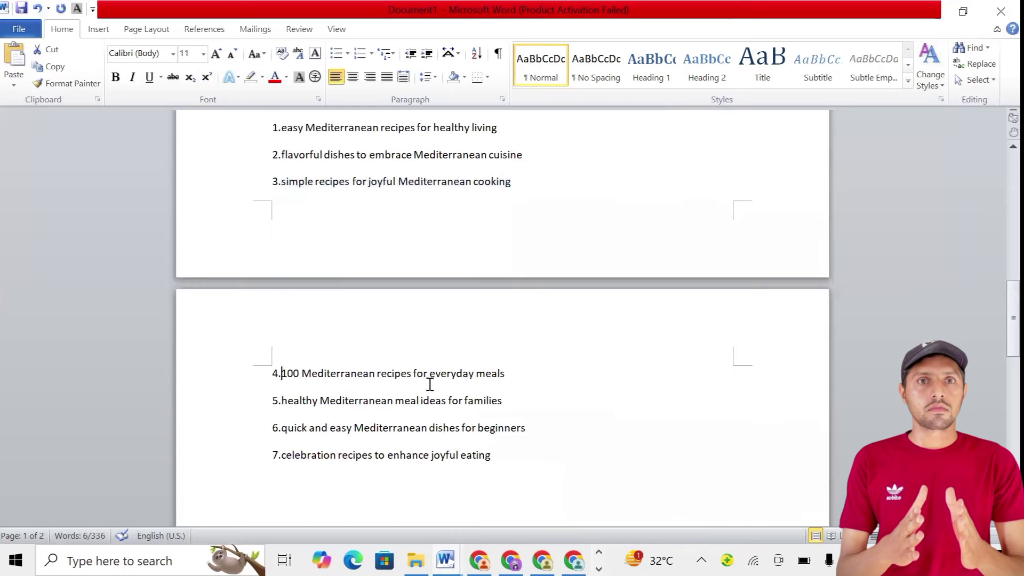
left_click(493, 383, "shift")
right_click(493, 383)
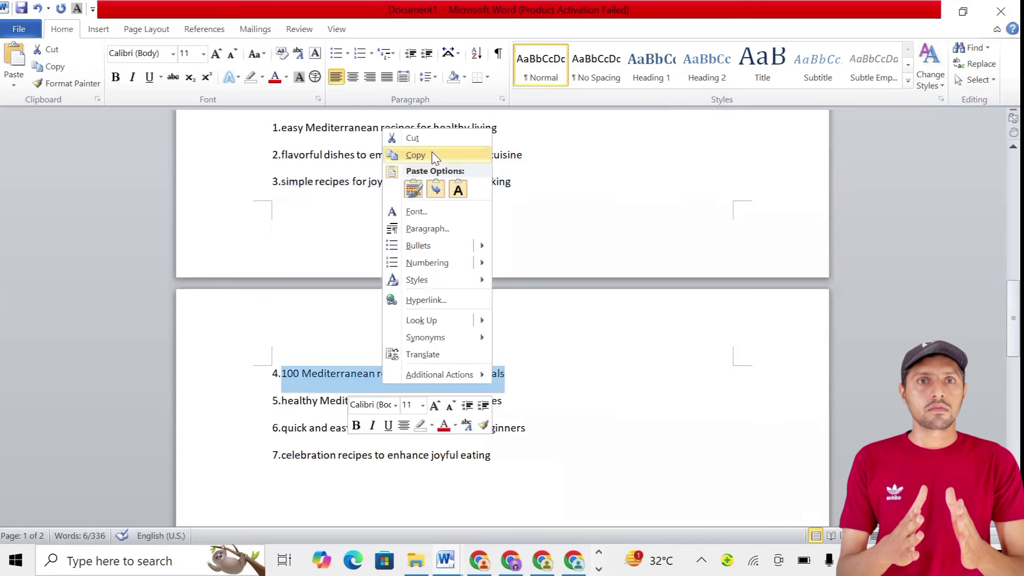
left_click(431, 155)
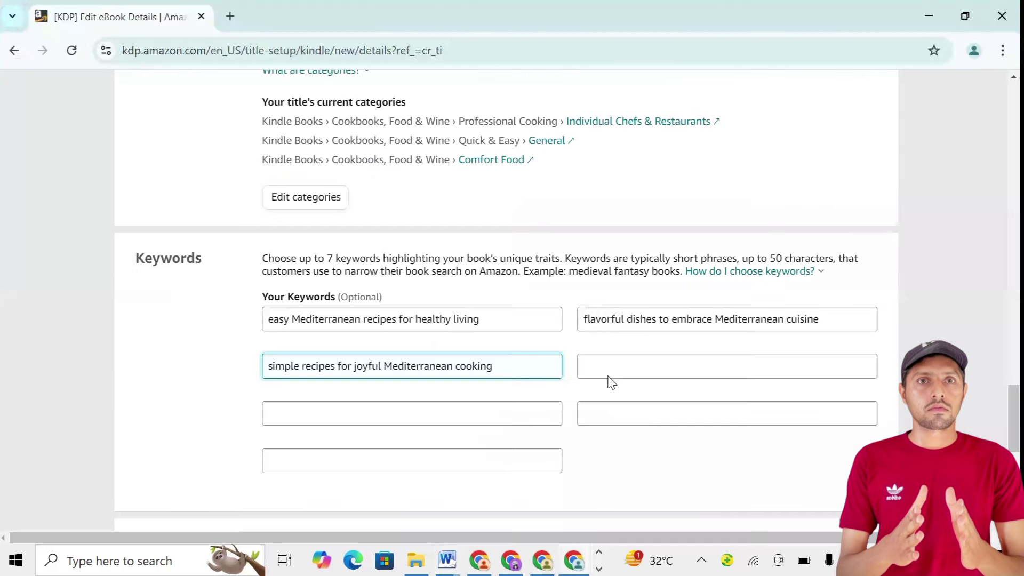
right_click(611, 367)
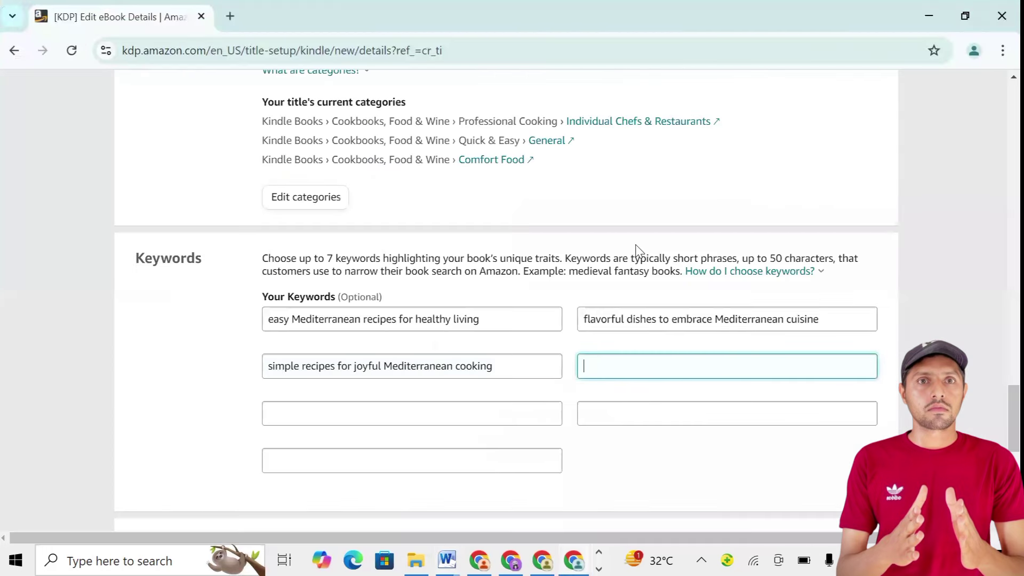
left_click(647, 197)
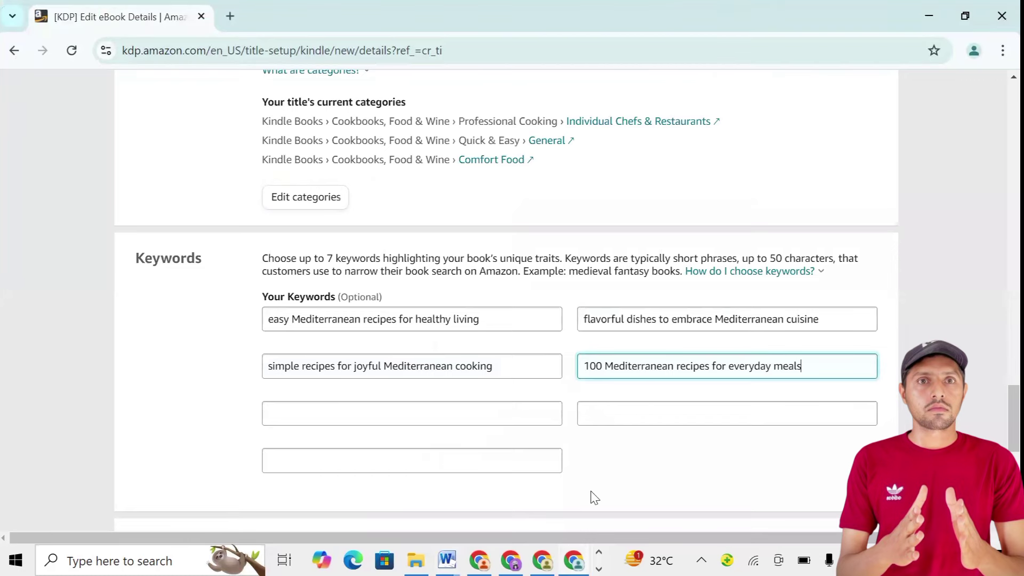
Step: Copy "healthy Mediterranean meal ideas for families" from the Word document and paste it as the fifth keyword in KDP
key("alt+Tab")
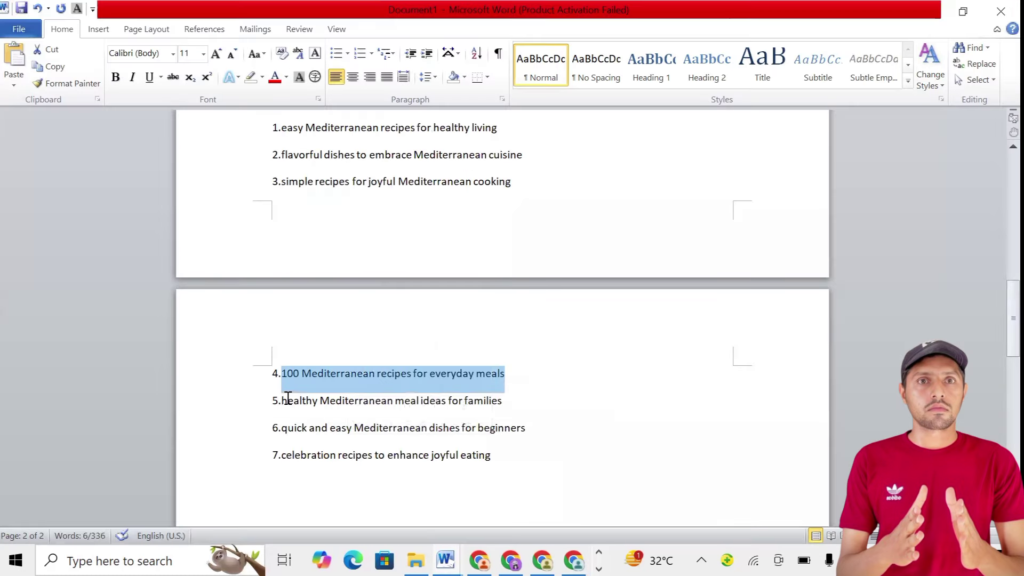
left_click(281, 400)
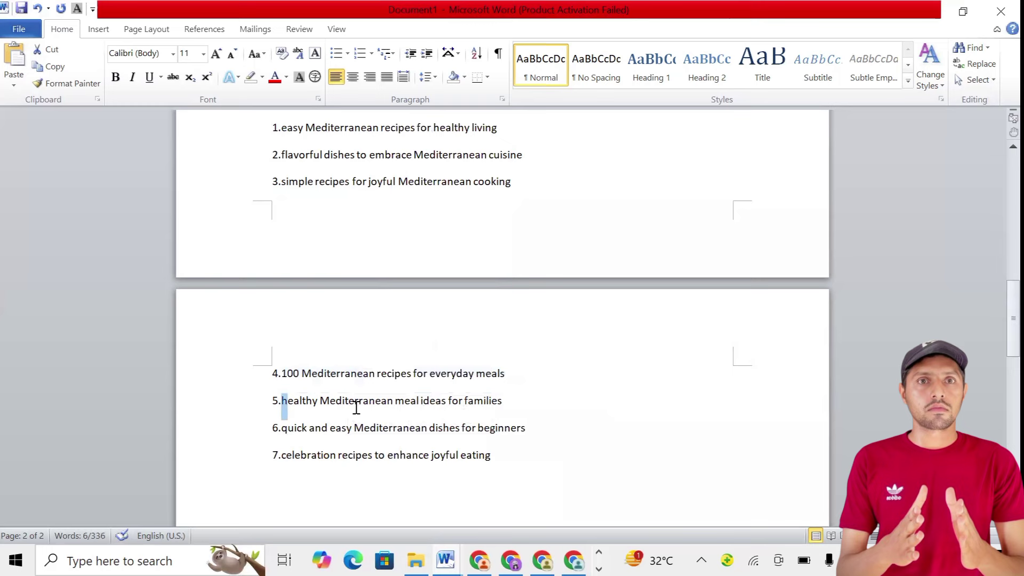
left_click(497, 411, "shift")
right_click(497, 415)
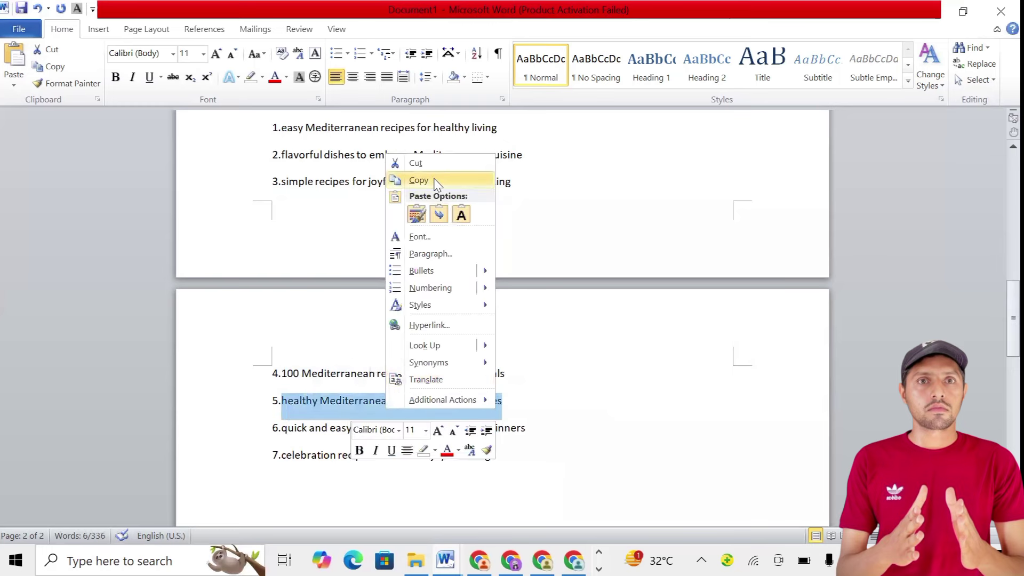
left_click(418, 180)
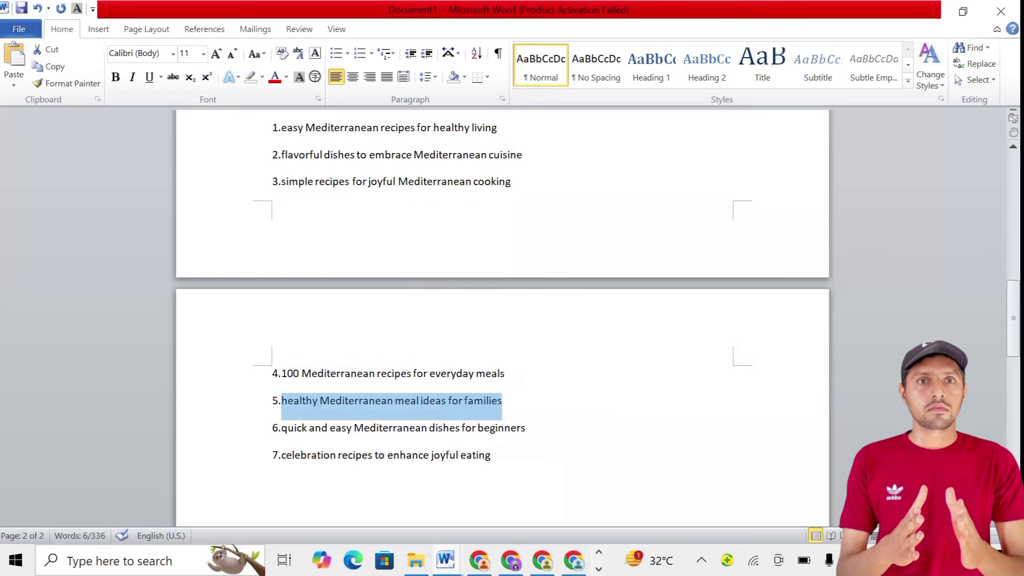
key("alt+Tab")
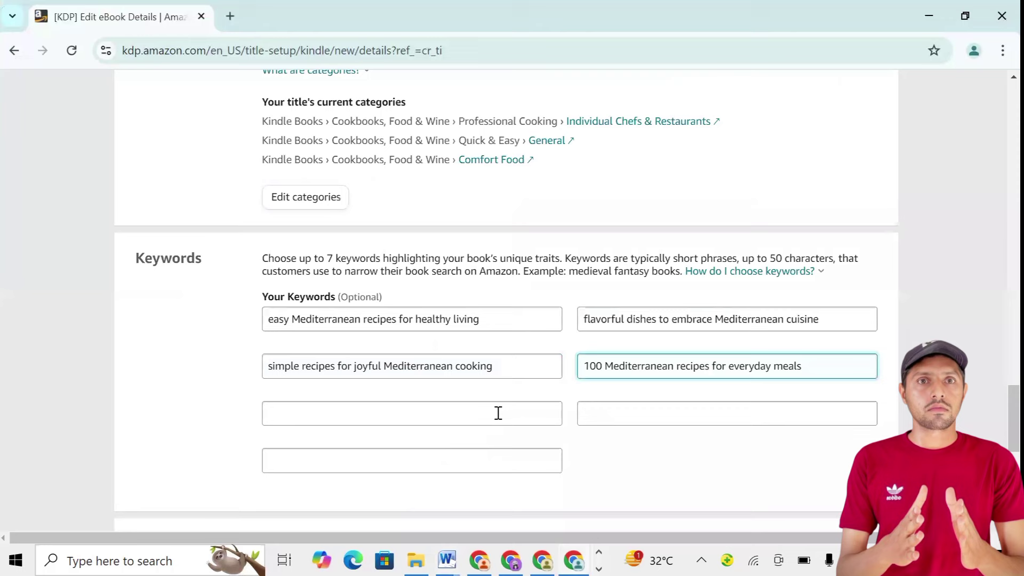
left_click(425, 416)
right_click(425, 416)
left_click(458, 239)
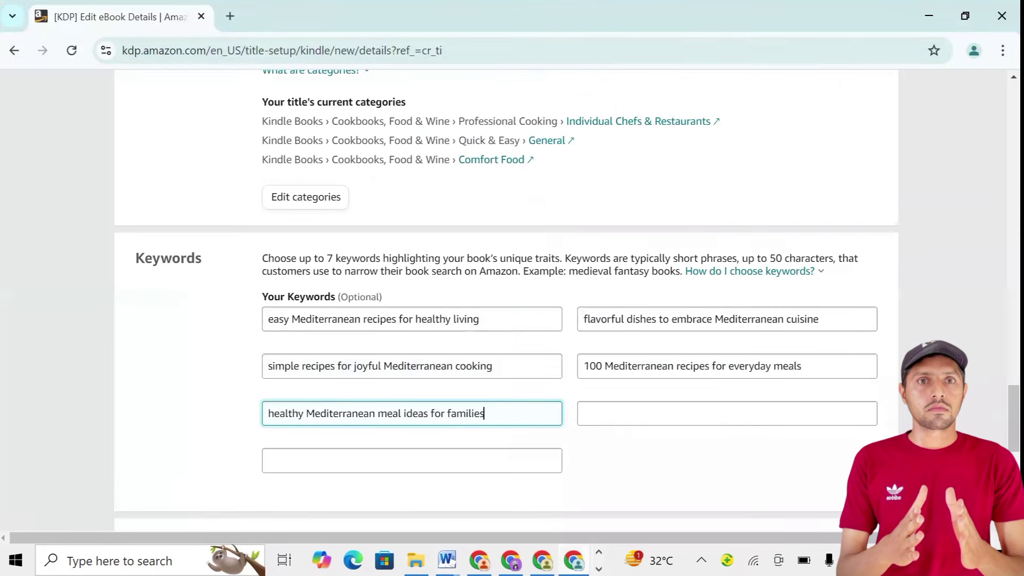
Step: Copy "quick and easy Mediterranean dishes for beginners" from the Word document and paste it as the sixth keyword in KDP
key("alt+Tab")
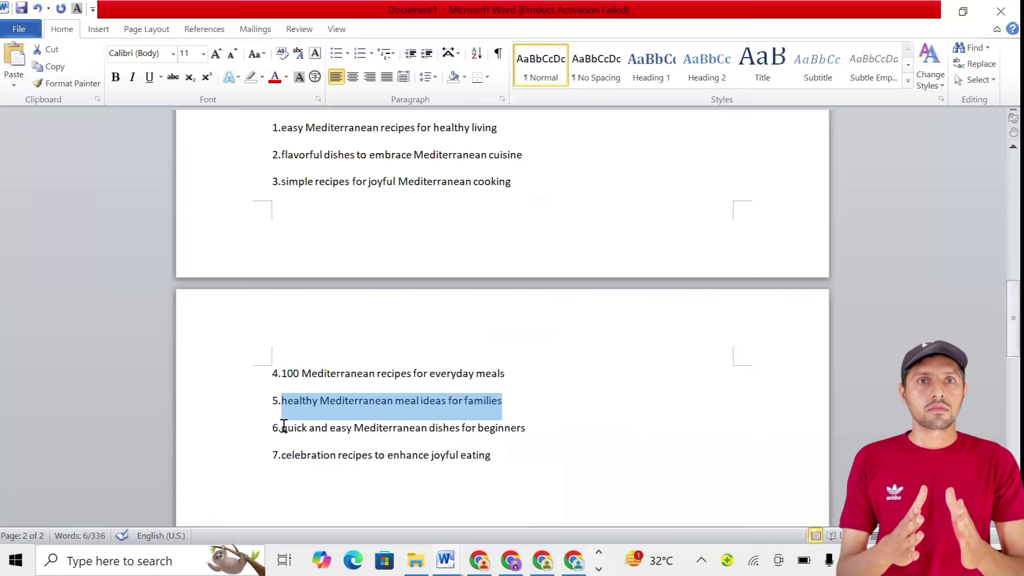
left_click_drag(281, 427, 523, 432)
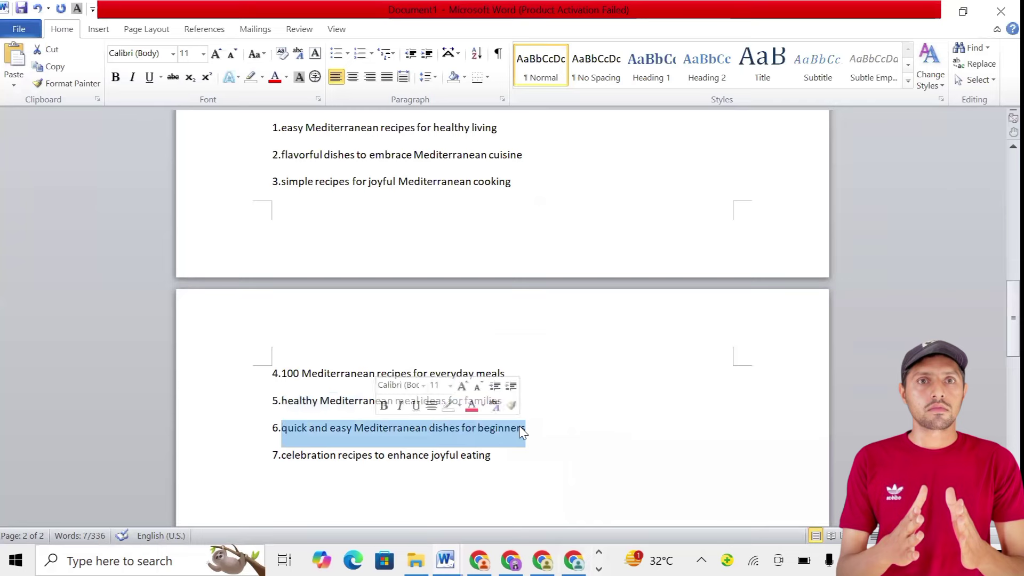
right_click(521, 430)
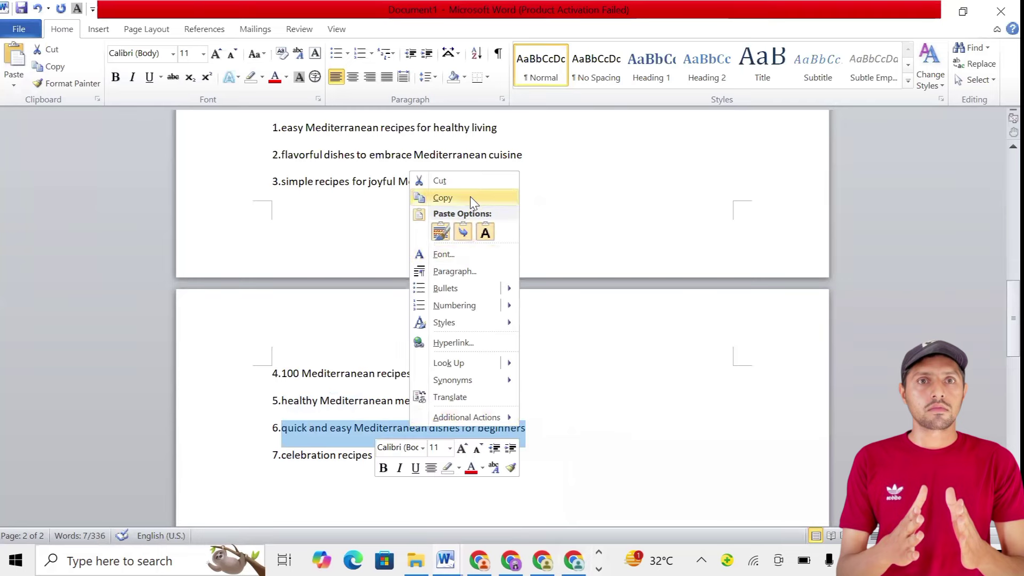
left_click(443, 198)
key("alt+Tab")
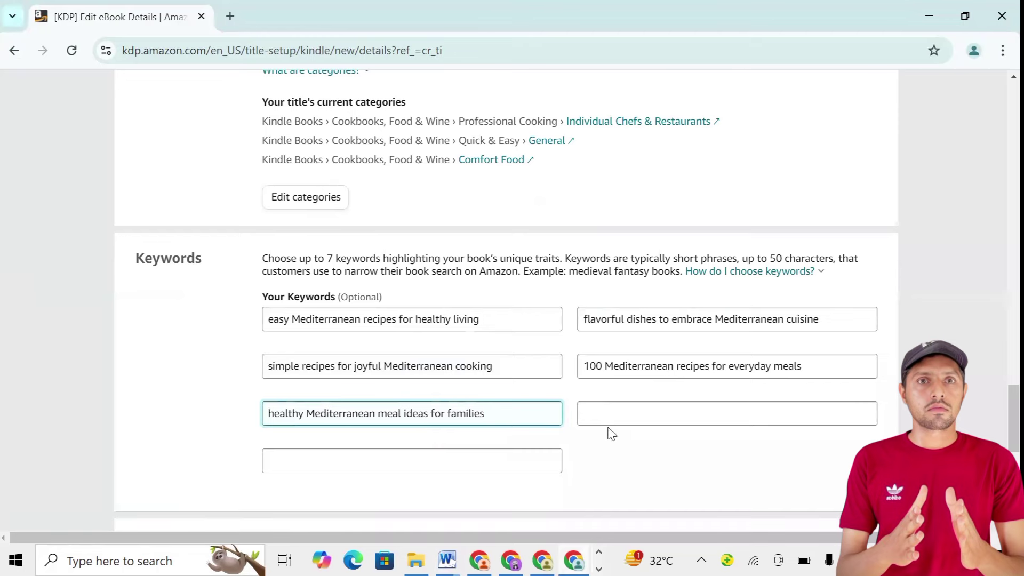
left_click(608, 416)
right_click(609, 416)
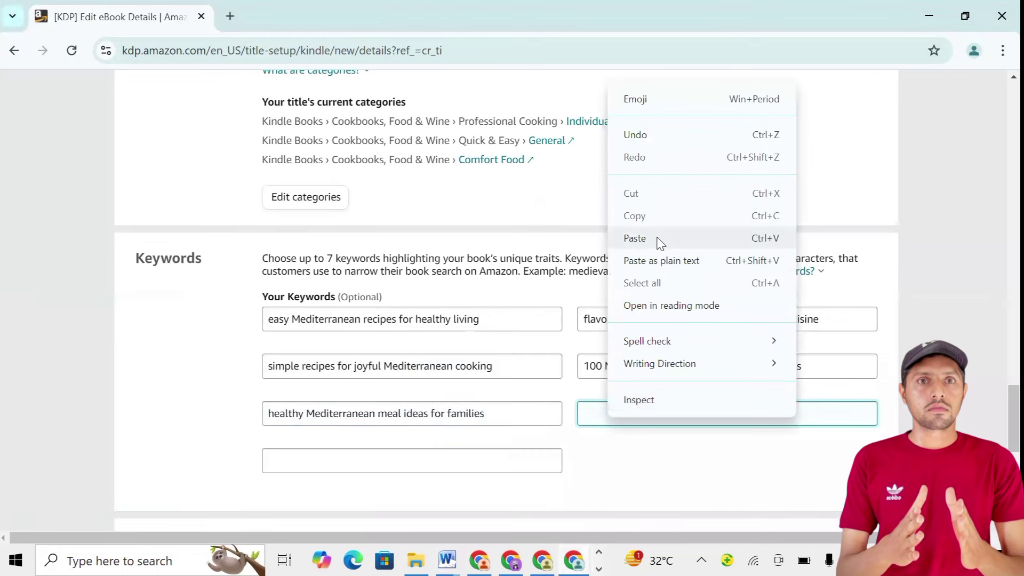
left_click(658, 240)
Step: Copy "celebration recipes to enhance joyful eating" from the Word document and paste it as the seventh keyword in KDP
left_click(439, 462)
scroll(440, 462, "down", 1)
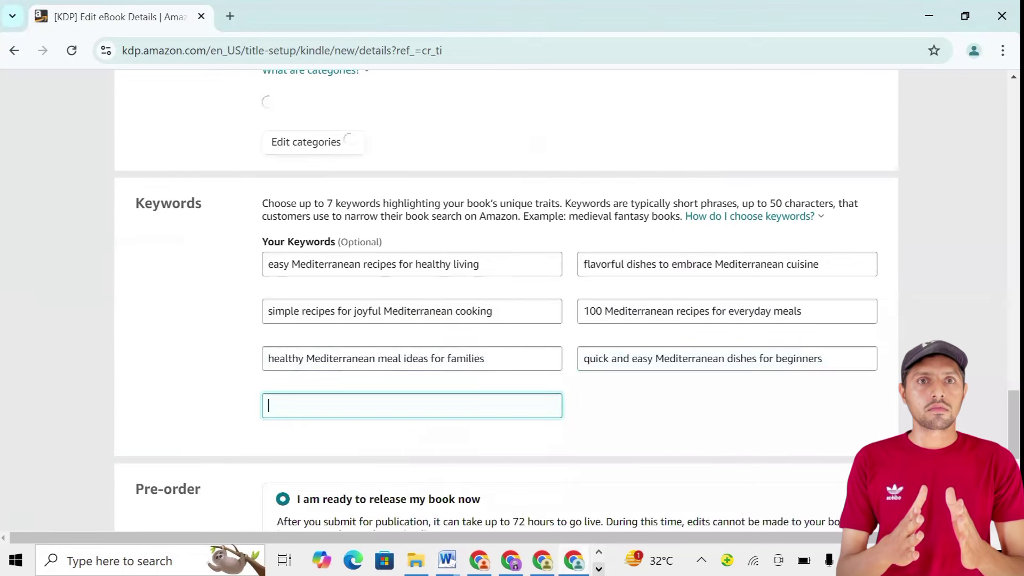
key("alt+Tab")
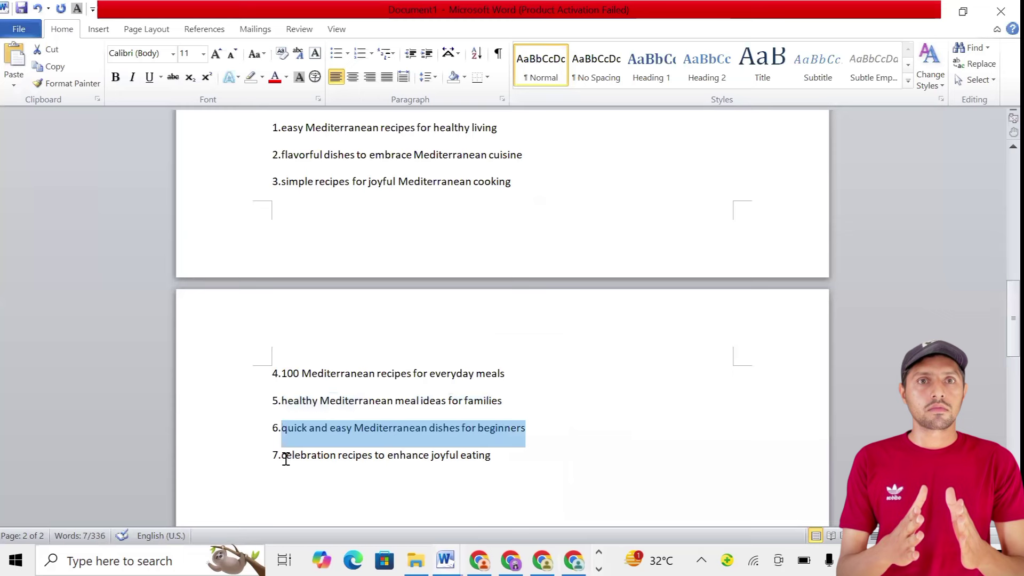
left_click_drag(282, 458, 469, 467)
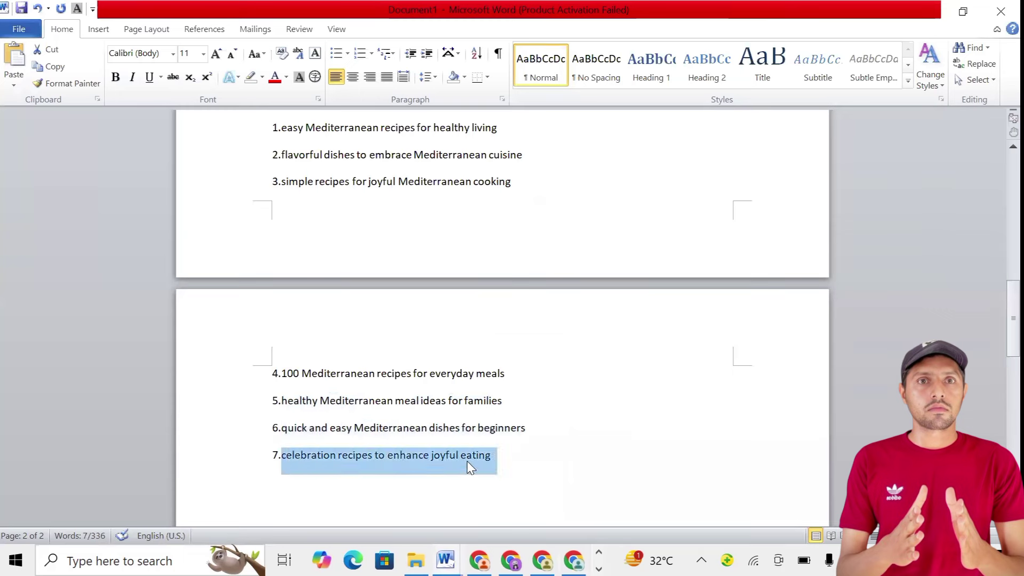
right_click(469, 467)
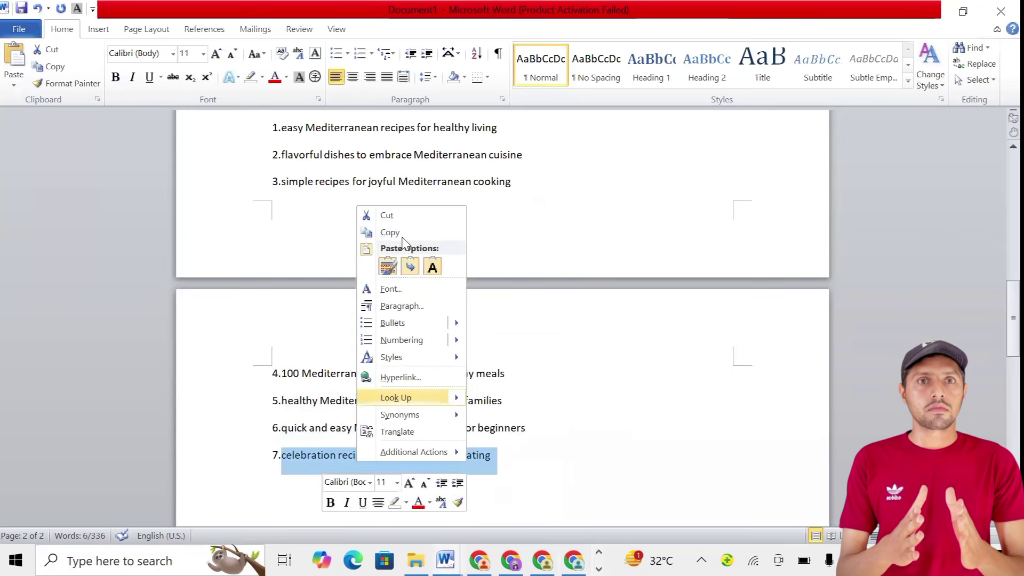
left_click(400, 234)
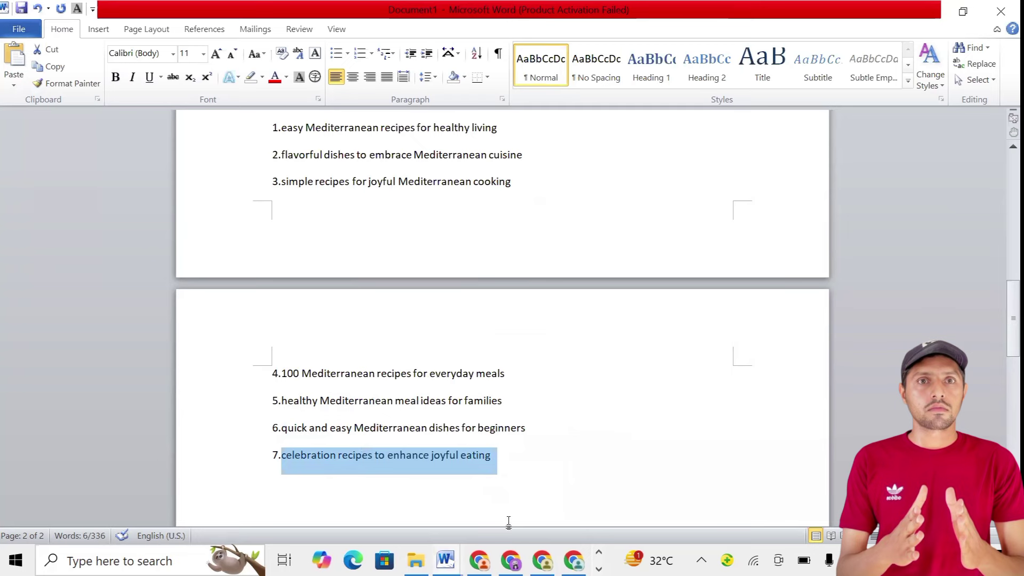
left_click(416, 405)
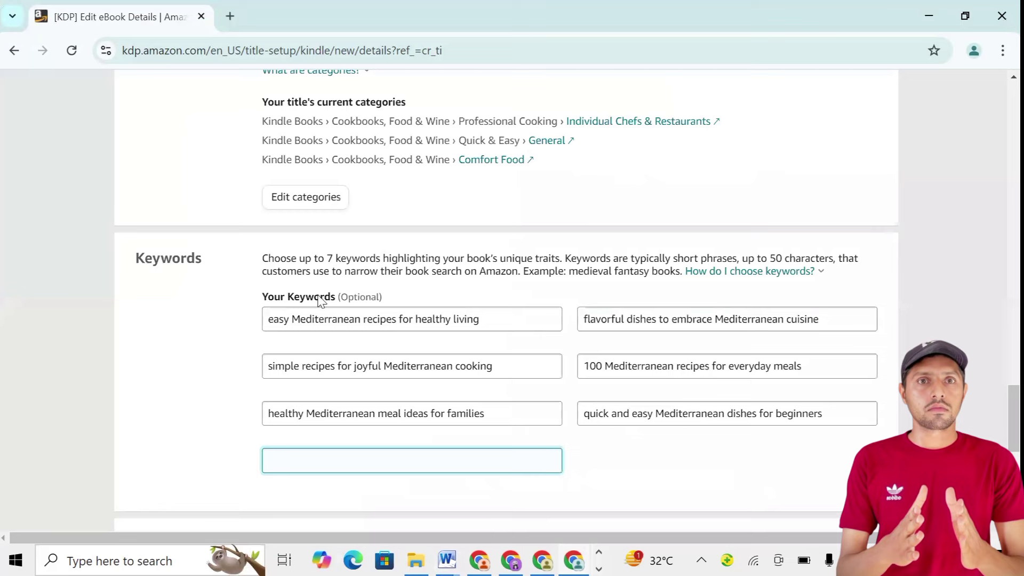
right_click(286, 462)
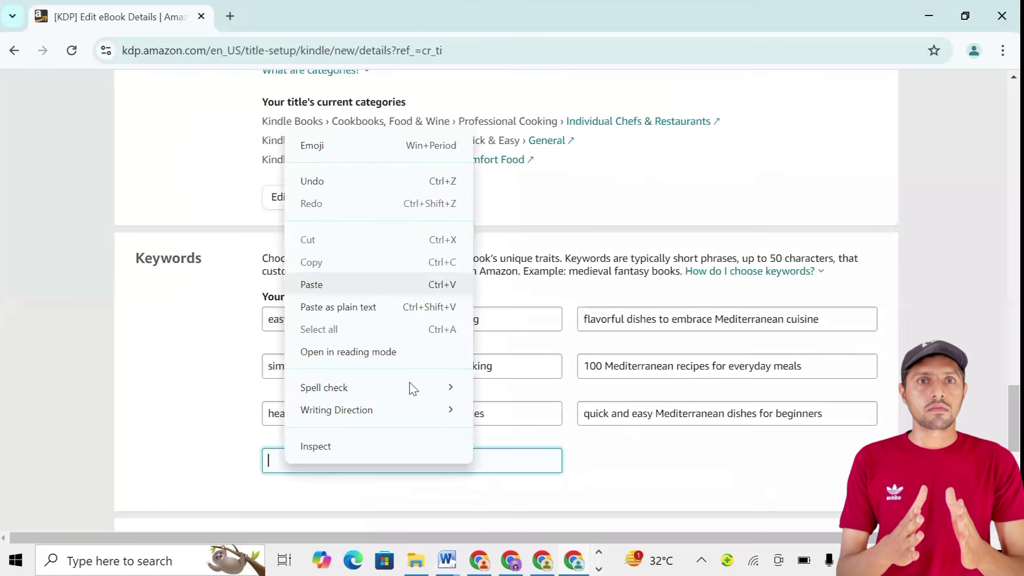
key("ctrl+v")
Step: Keep the immediate release option, save the eBook details and continue to the Kindle eBook Content page
scroll(501, 357, "down", 3)
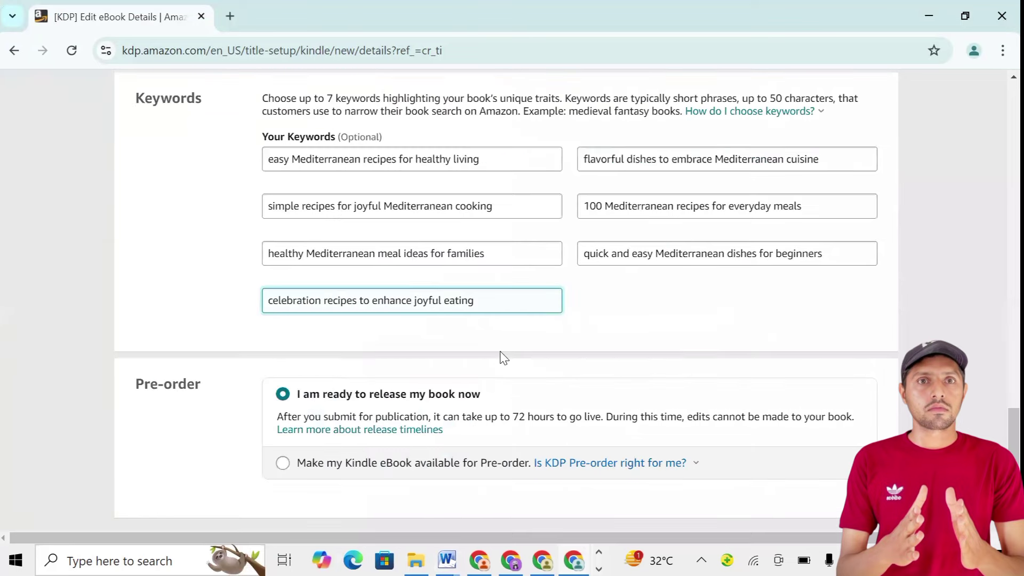
scroll(571, 377, "down", 3)
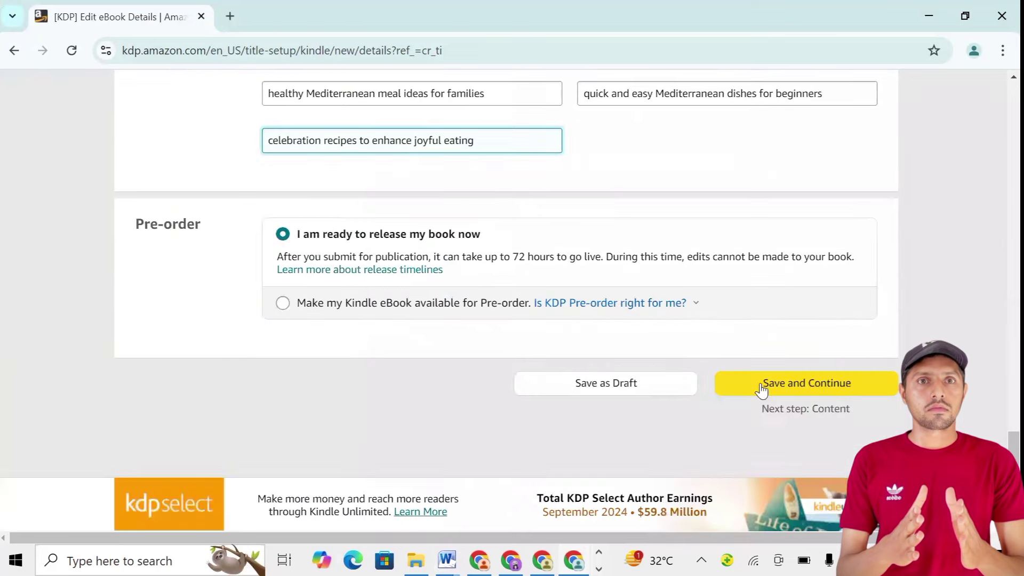
left_click(797, 388)
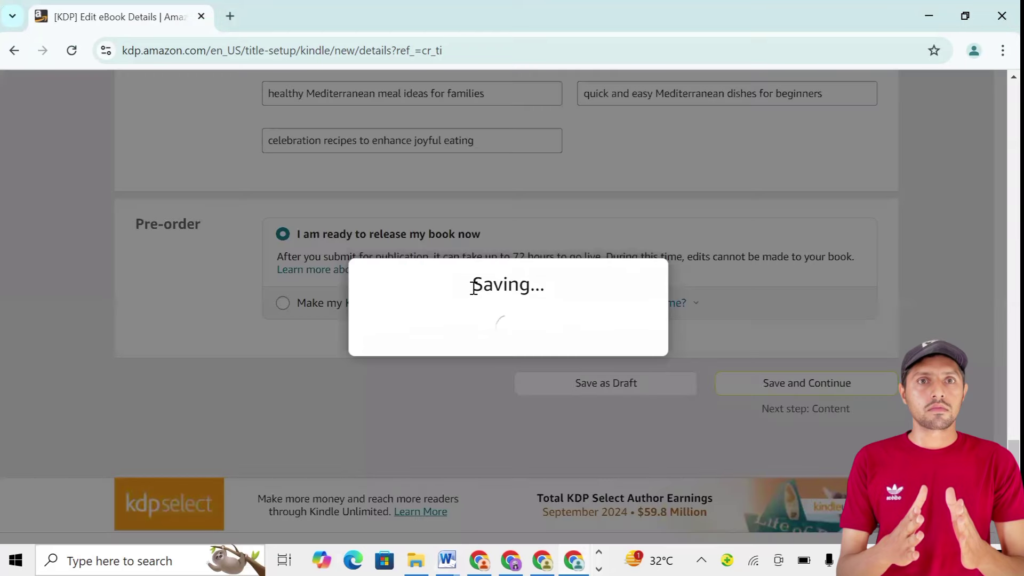
left_click_drag(473, 287, 520, 291)
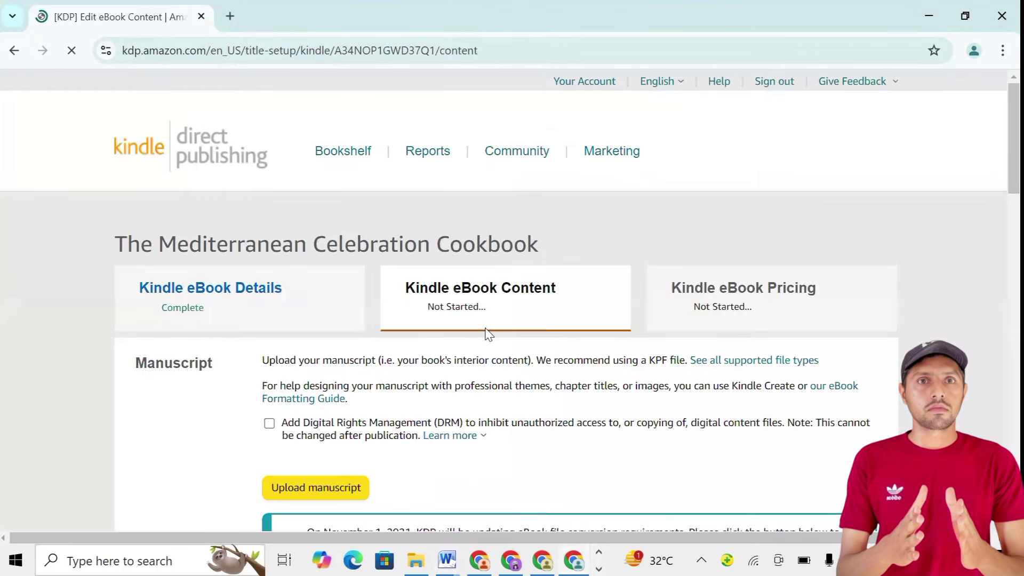
Step: Upload the manuscript The Mediterranean Celebration Cookbook from New folder (2) in Downloads
scroll(325, 344, "down", 3)
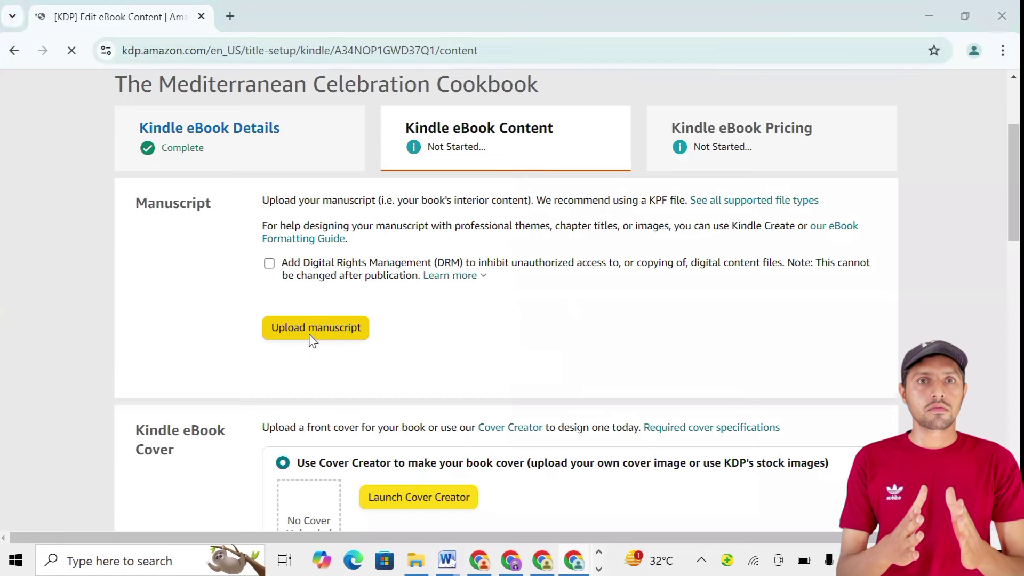
left_click(312, 339)
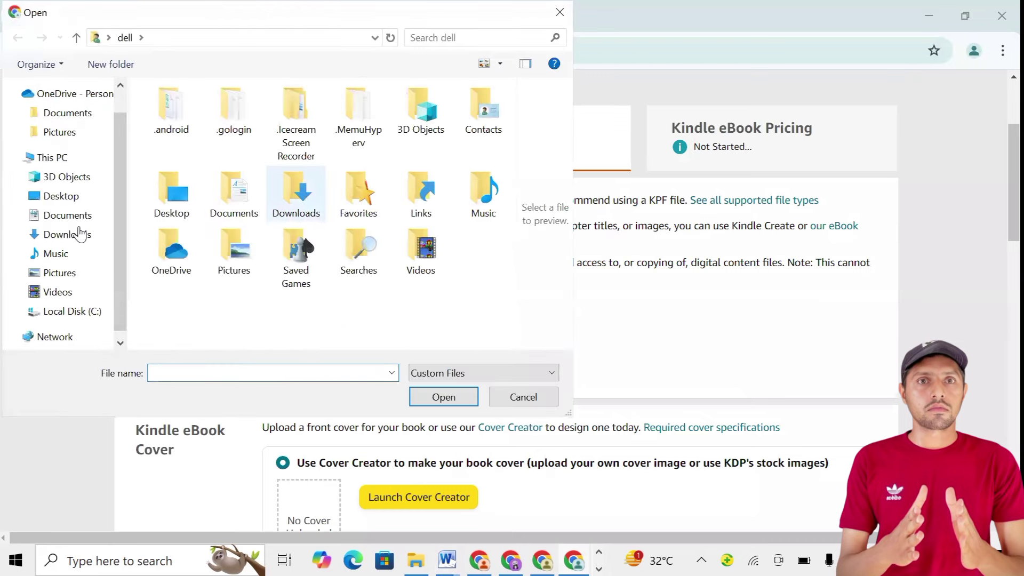
left_click(78, 230)
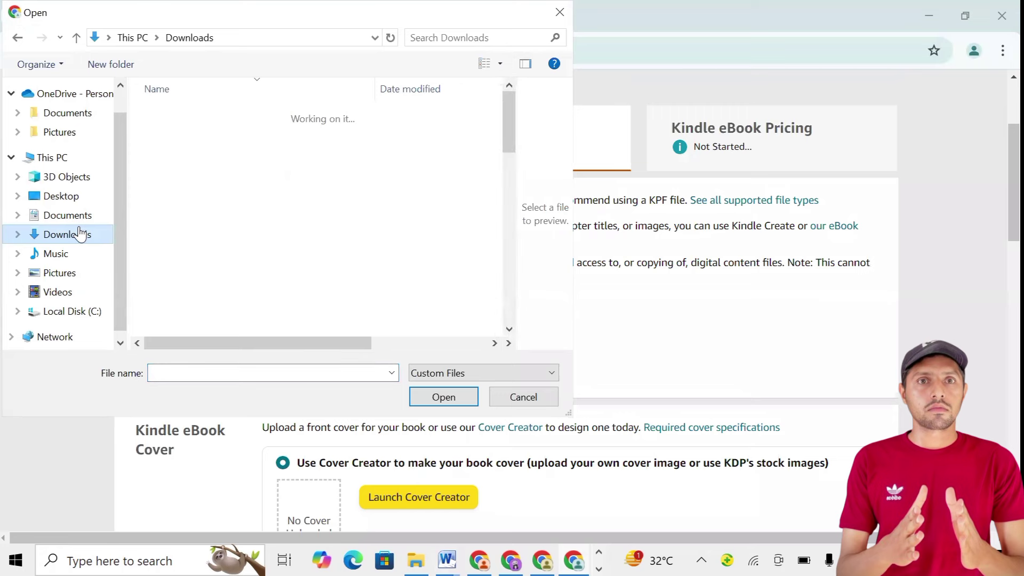
left_click(213, 152)
double_click(211, 152)
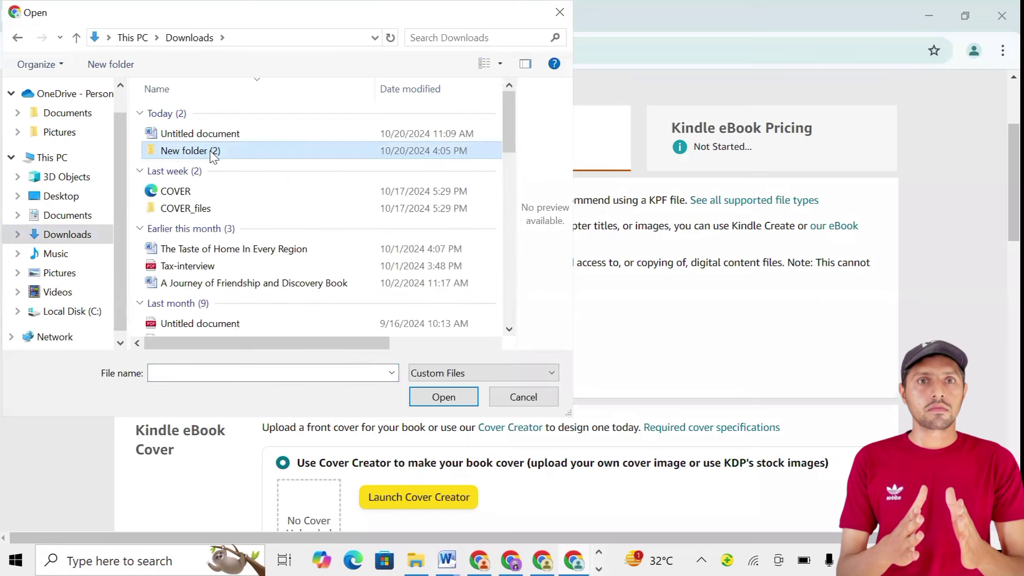
left_click(226, 121)
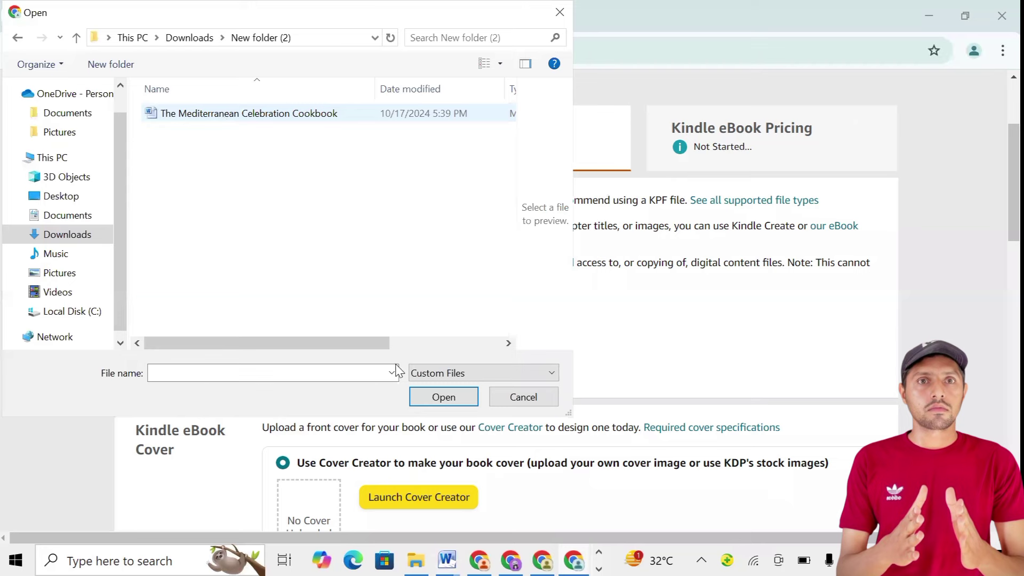
left_click(446, 401)
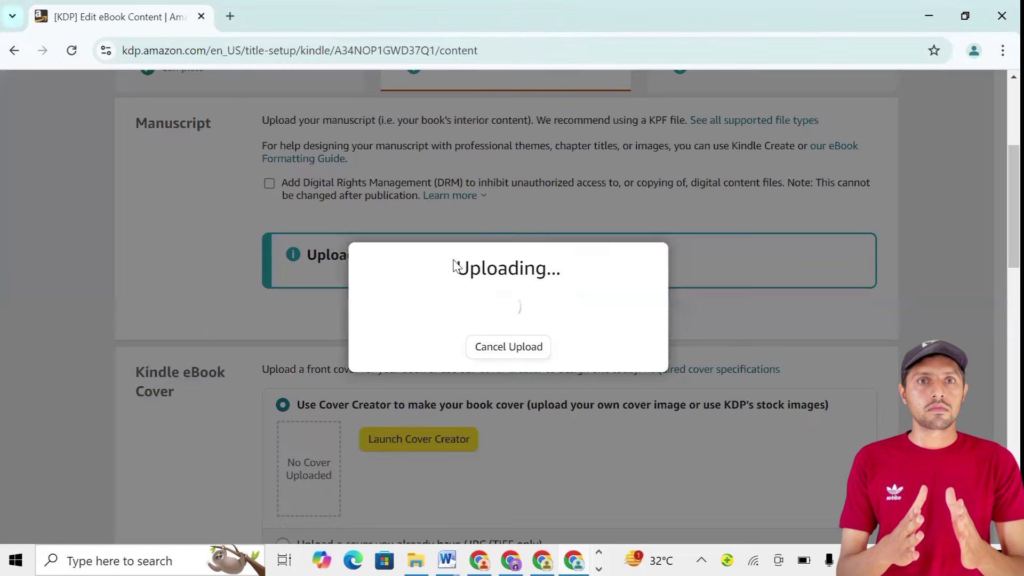
left_click_drag(541, 273, 469, 305)
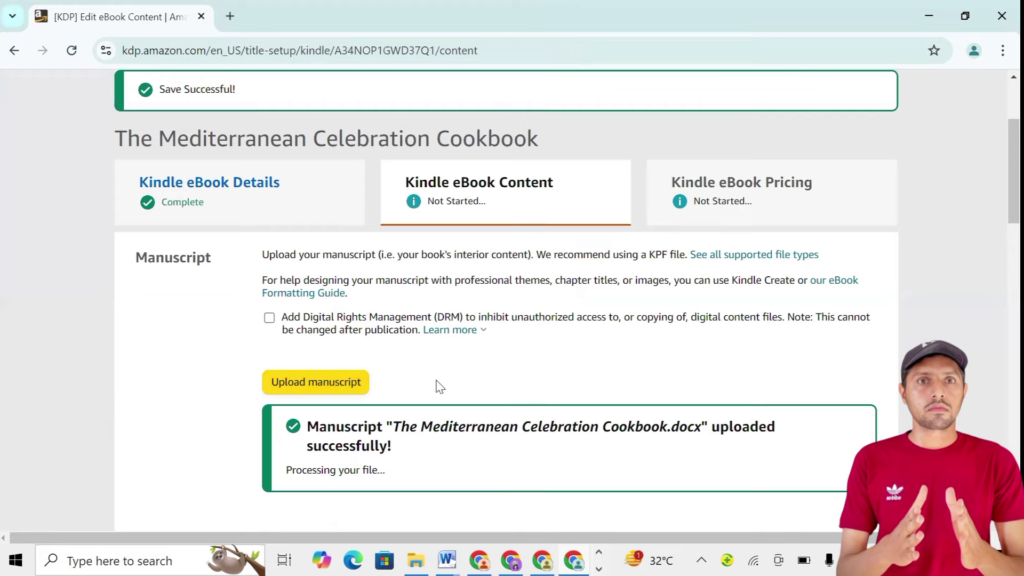
Step: Set the Kindle eBook cover to use an existing JPG/TIFF cover instead of Cover Creator
scroll(450, 388, "down", 3)
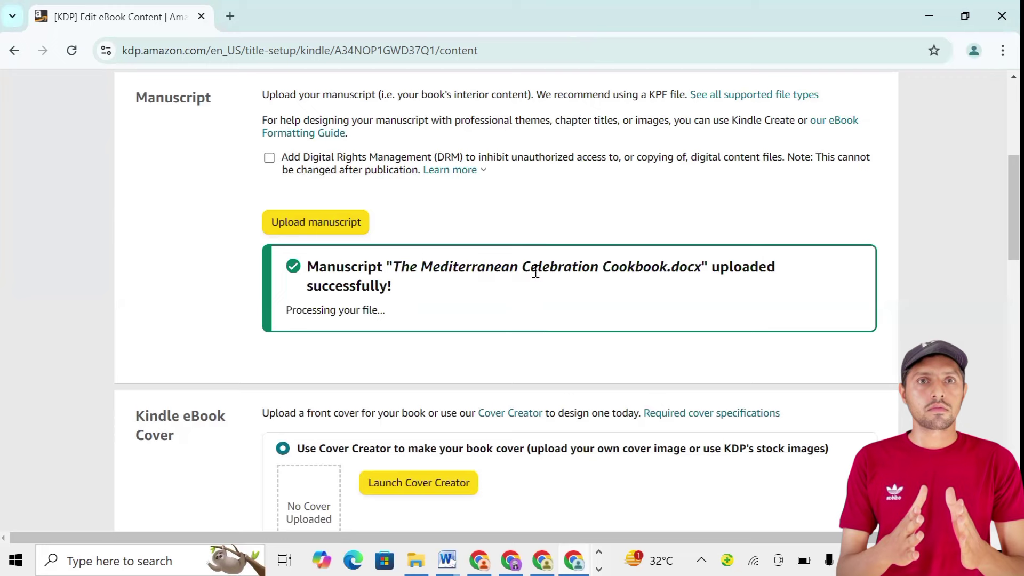
scroll(489, 293, "down", 2)
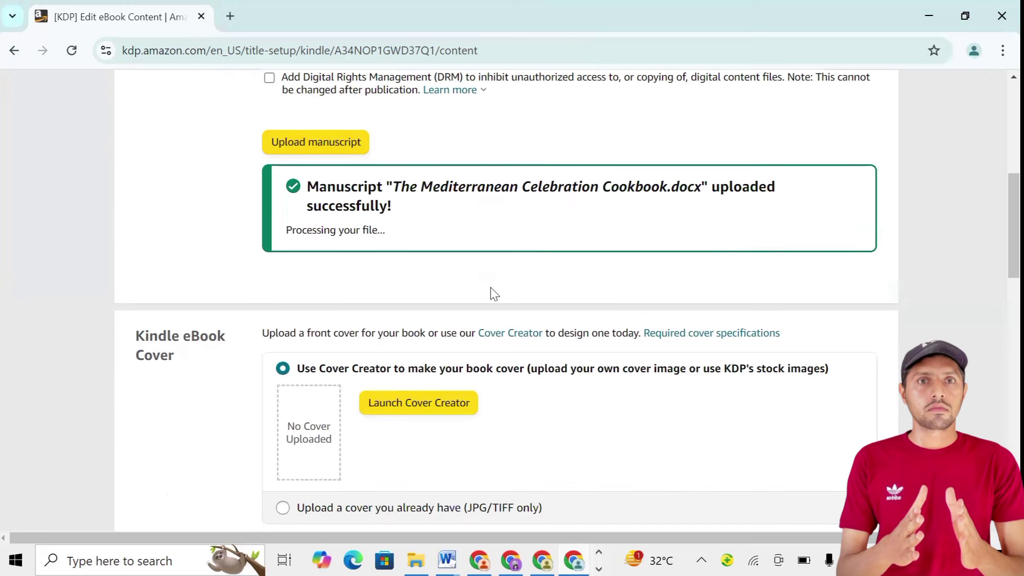
scroll(297, 332, "down", 3)
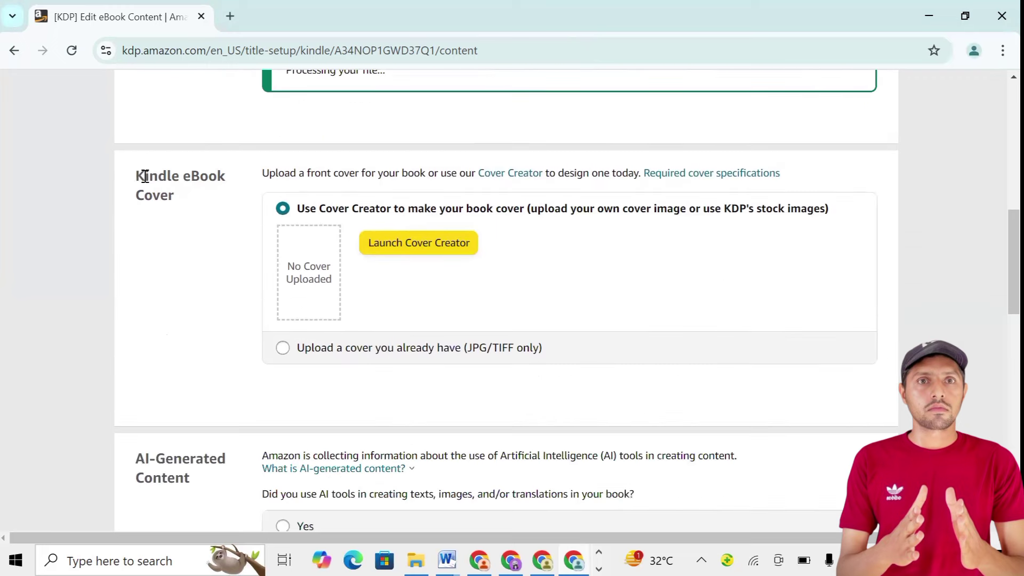
left_click_drag(138, 171, 179, 197)
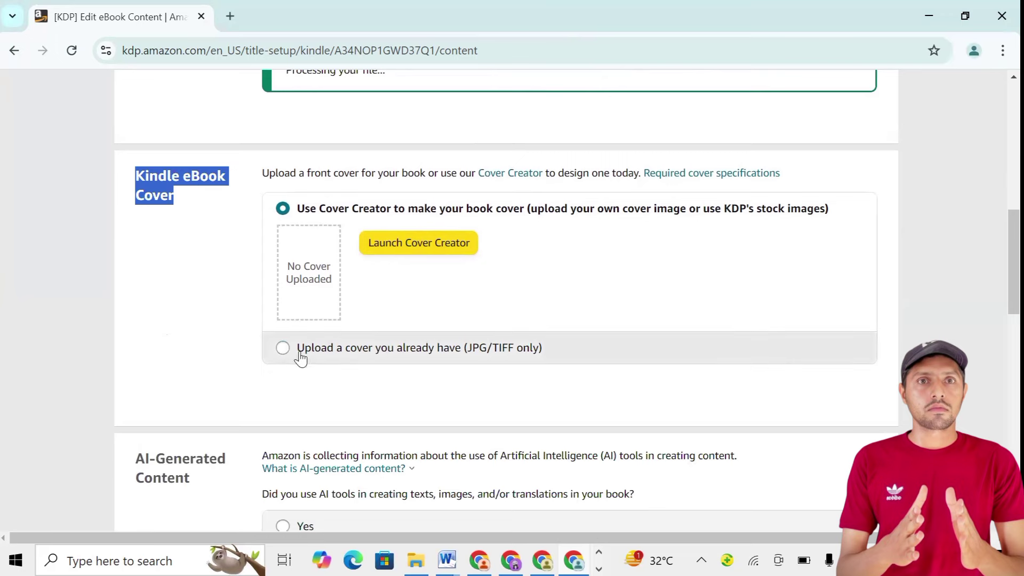
left_click(283, 349)
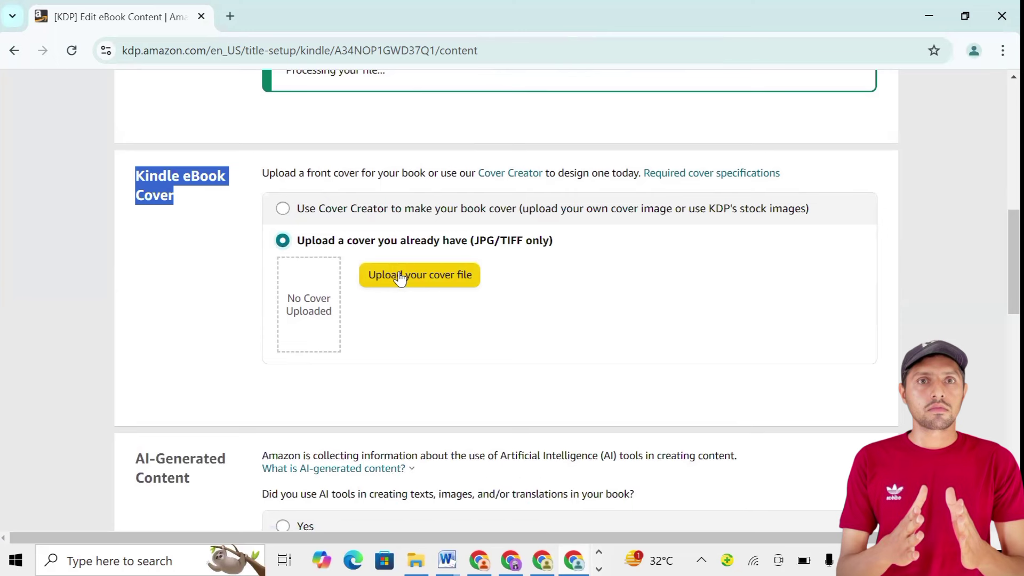
Step: Upload "WhatsApp Image 2024-10-17 at 5.18.47 AM" from Downloads as the eBook's cover file
left_click(436, 280)
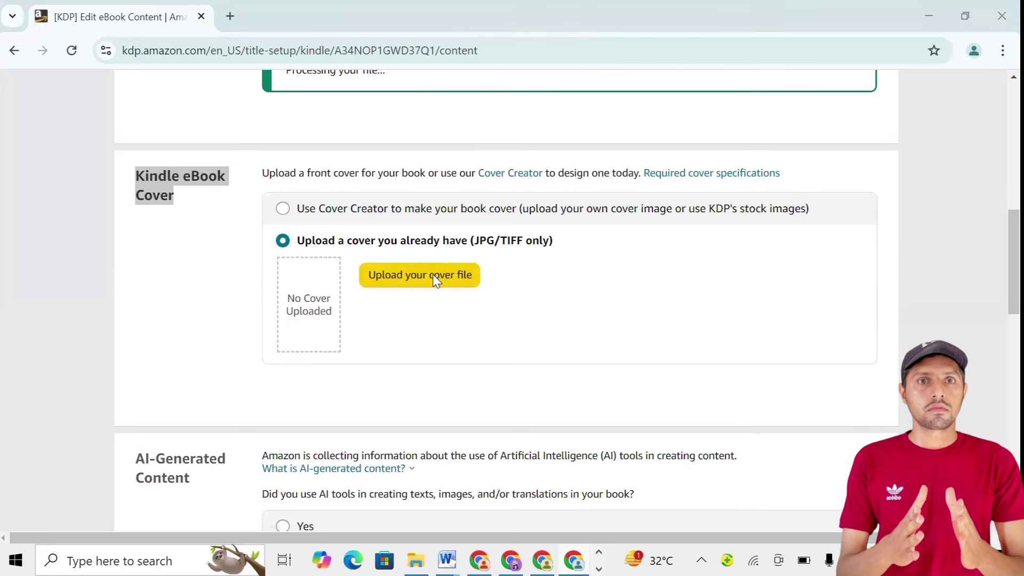
left_click(435, 277)
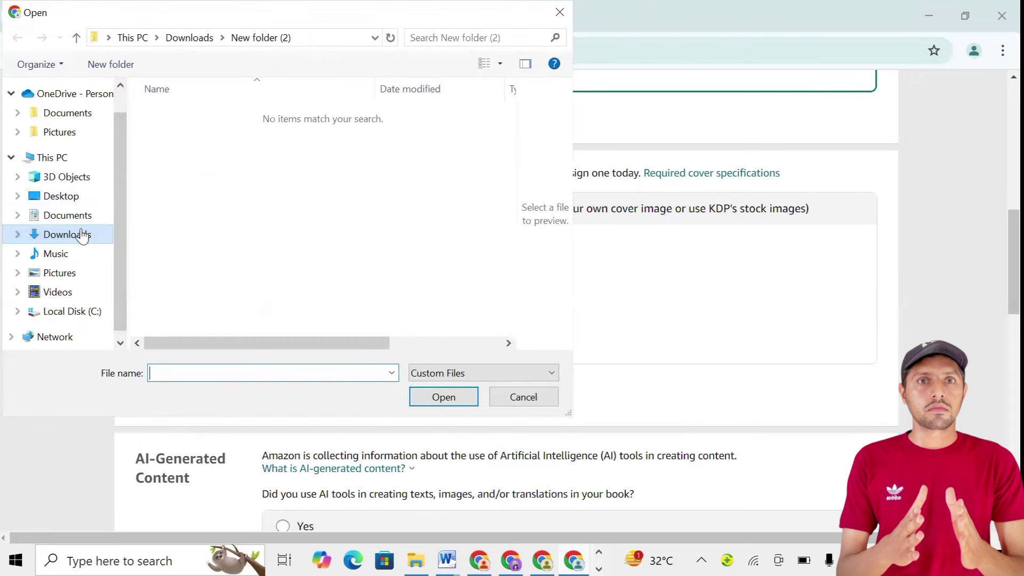
left_click(80, 230)
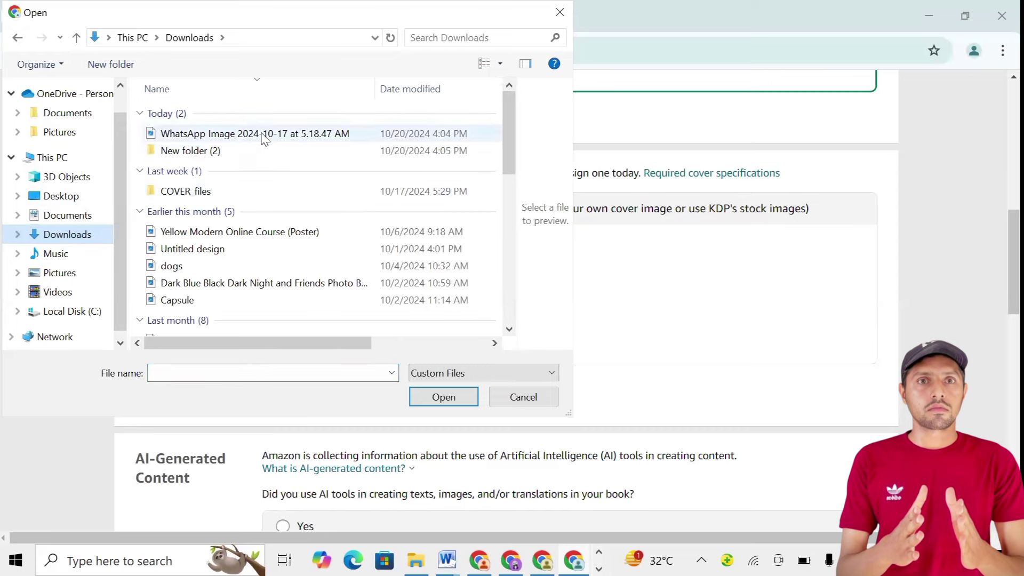
left_click(262, 137)
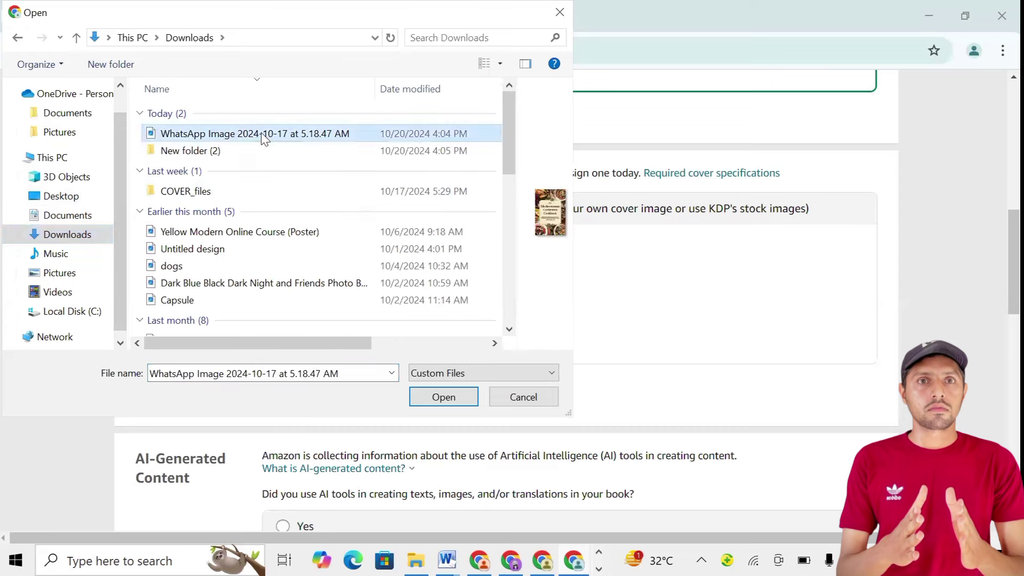
left_click(438, 398)
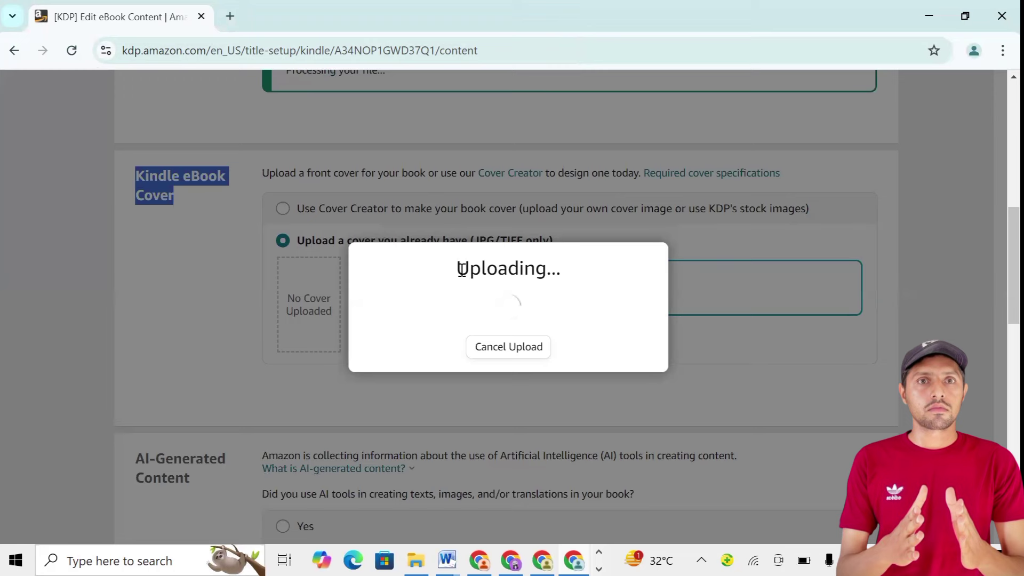
left_click_drag(460, 268, 532, 279)
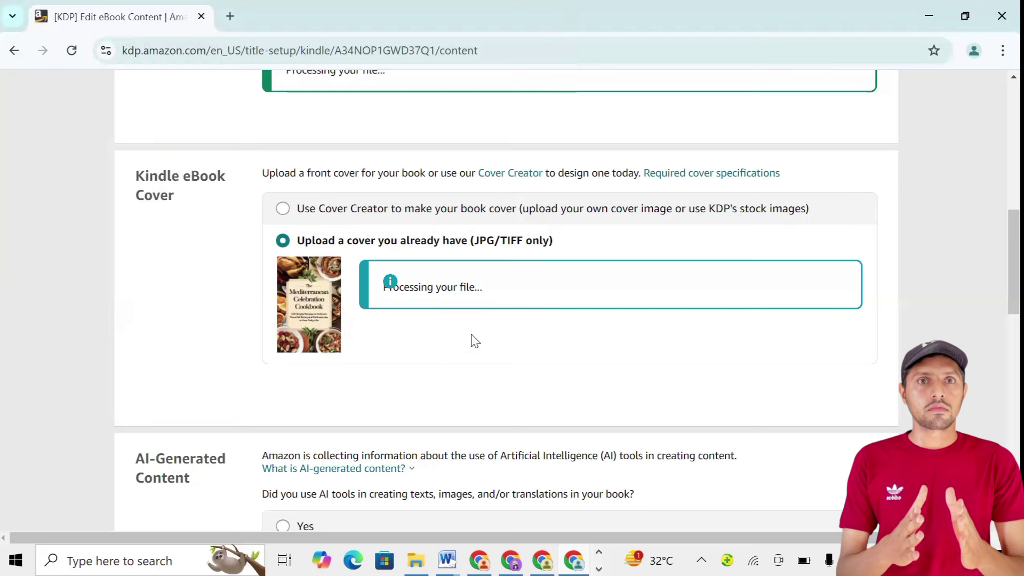
scroll(471, 338, "down", 3)
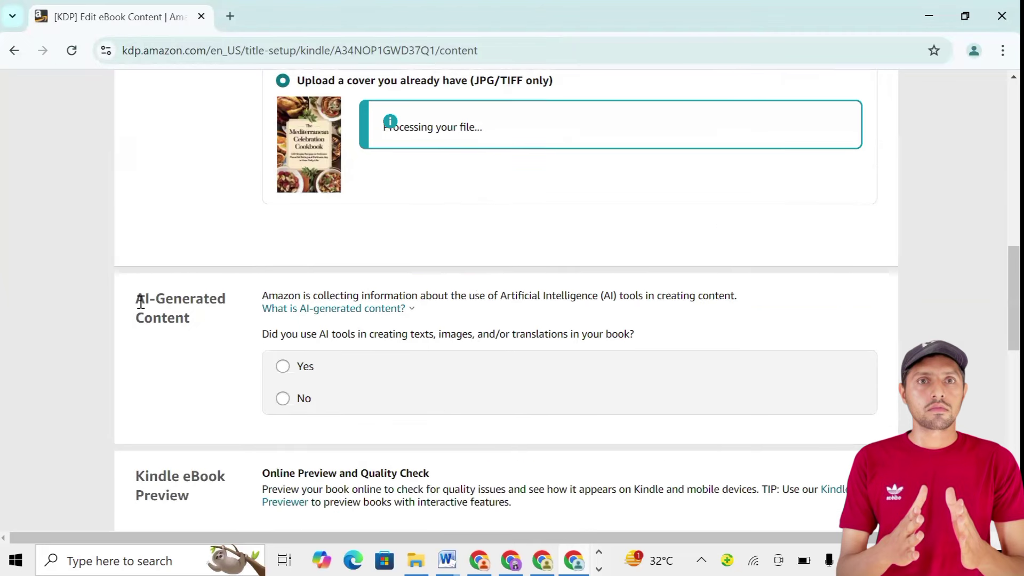
Step: Declare that no AI tools were used in creating the book's texts, images or translations
left_click_drag(137, 296, 184, 337)
left_click(283, 397)
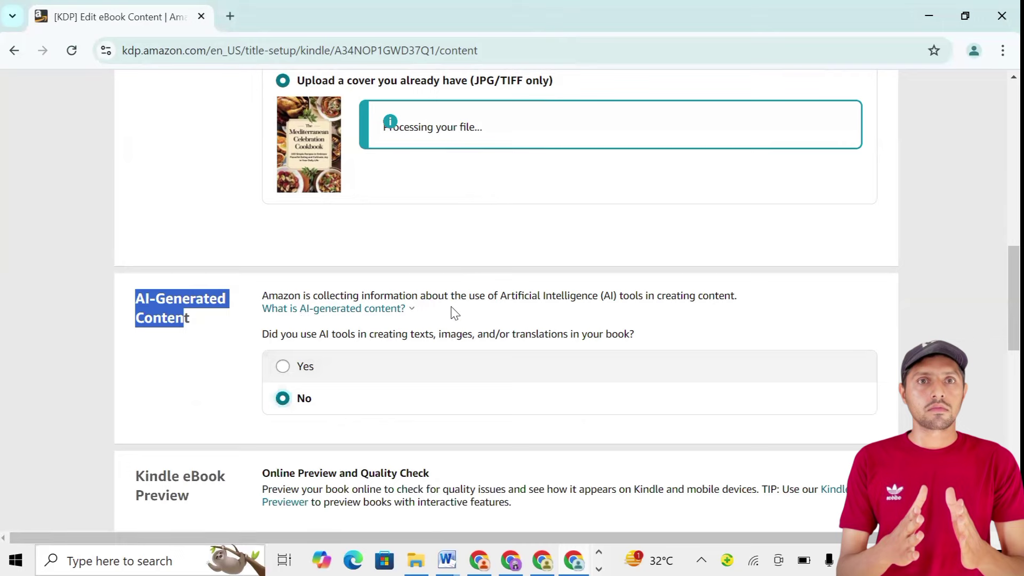
Step: Review the Kindle eBook Content page, checking the manuscript and cover processing status, the preview section and the optional ISBN and publisher fields
scroll(448, 312, "down", 4)
scroll(387, 326, "down", 3)
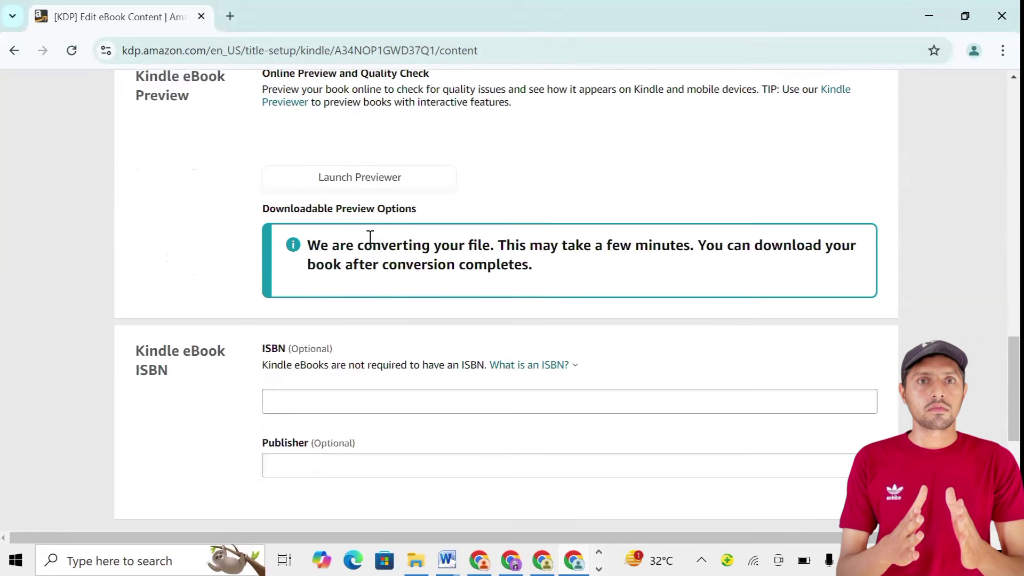
scroll(336, 348, "down", 3)
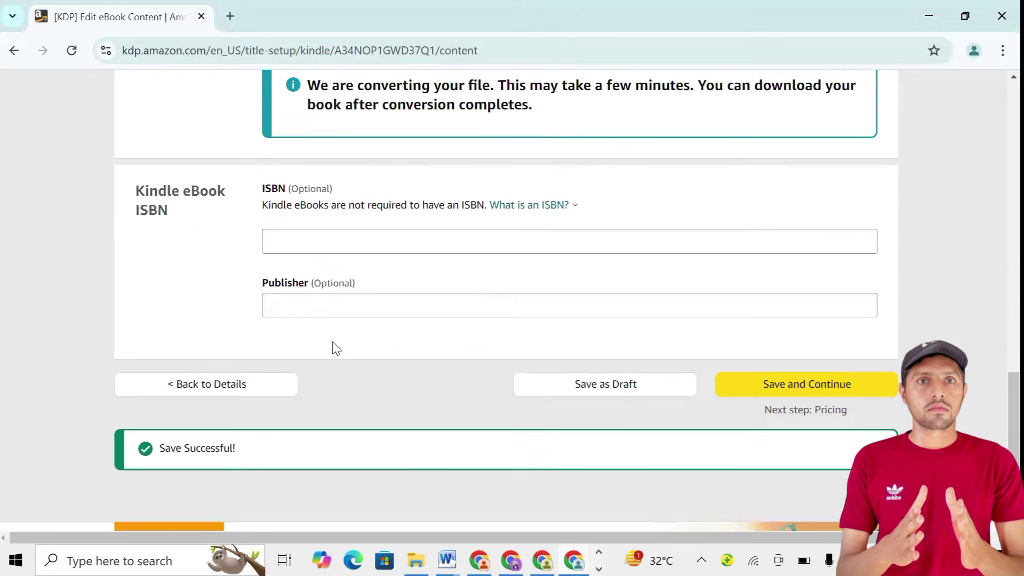
scroll(336, 348, "up", 15)
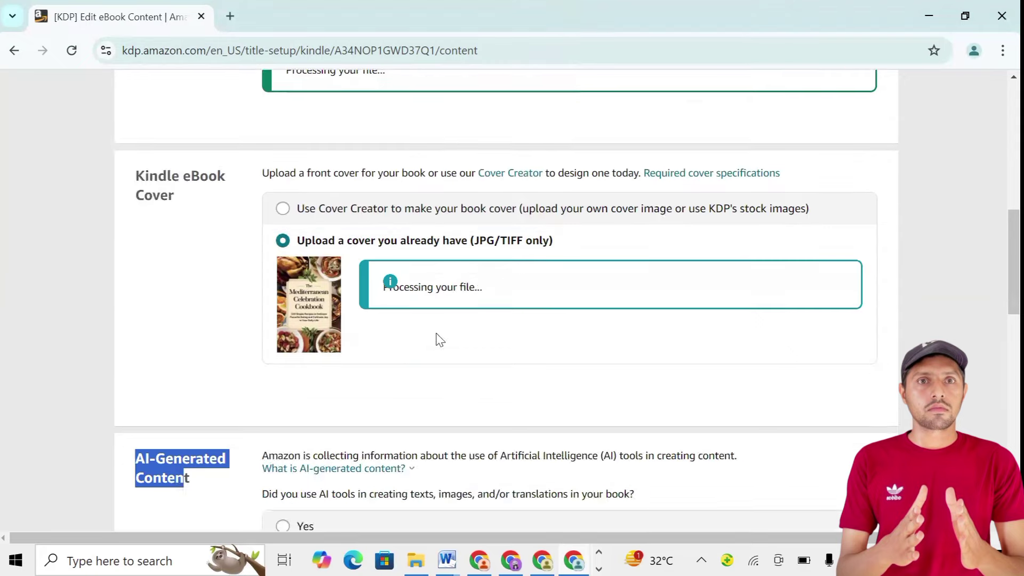
left_click_drag(433, 367, 480, 379)
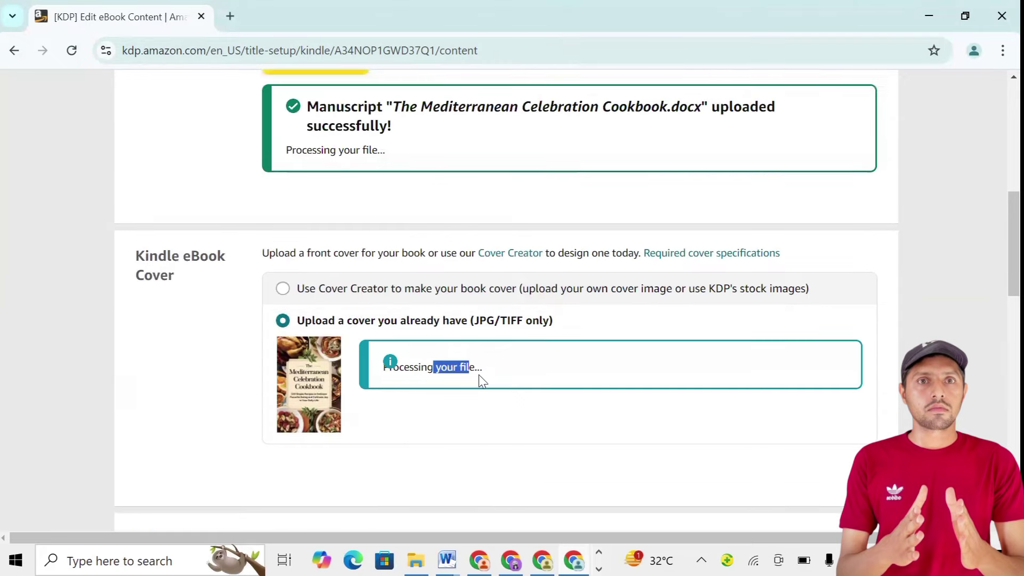
left_click(429, 414)
scroll(441, 326, "down", 10)
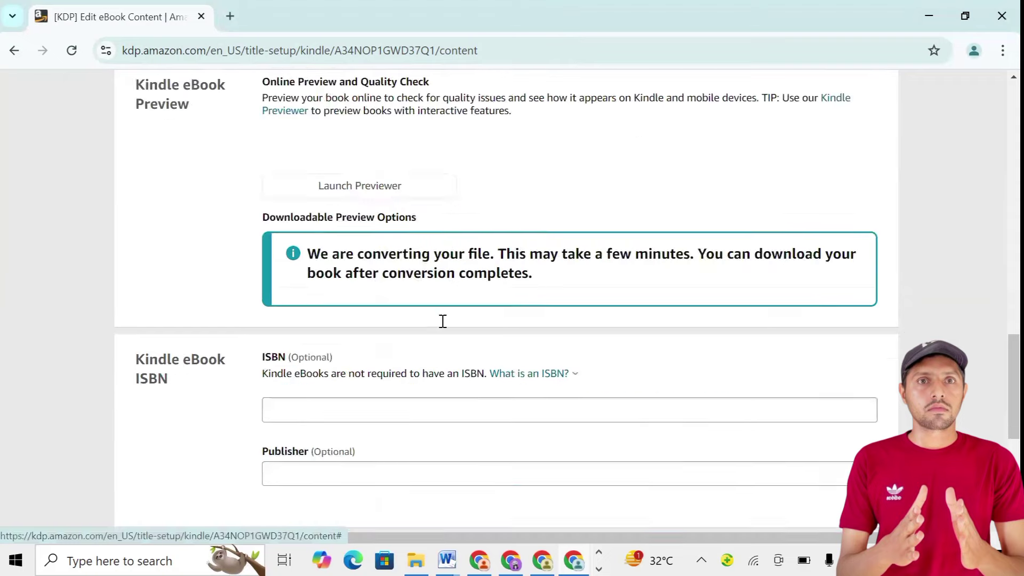
scroll(442, 320, "down", 2)
scroll(474, 344, "up", 10)
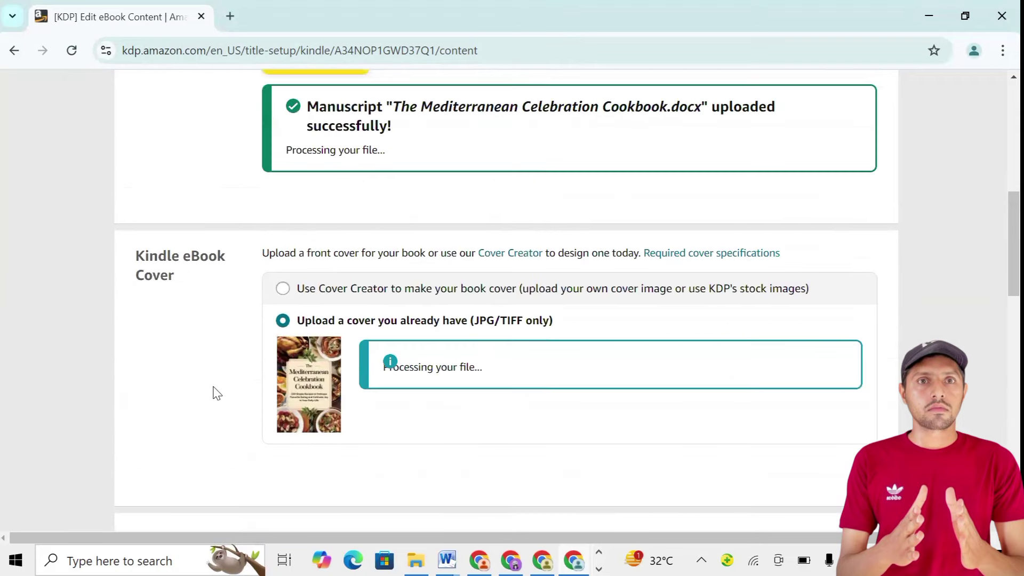
scroll(456, 391, "down", 6)
scroll(457, 392, "down", 5)
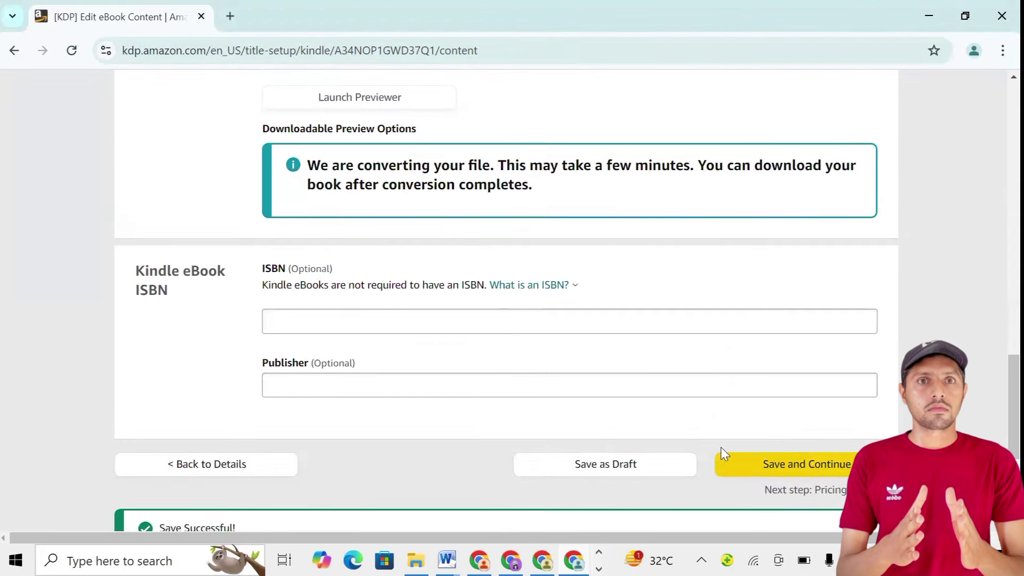
scroll(501, 363, "up", 3)
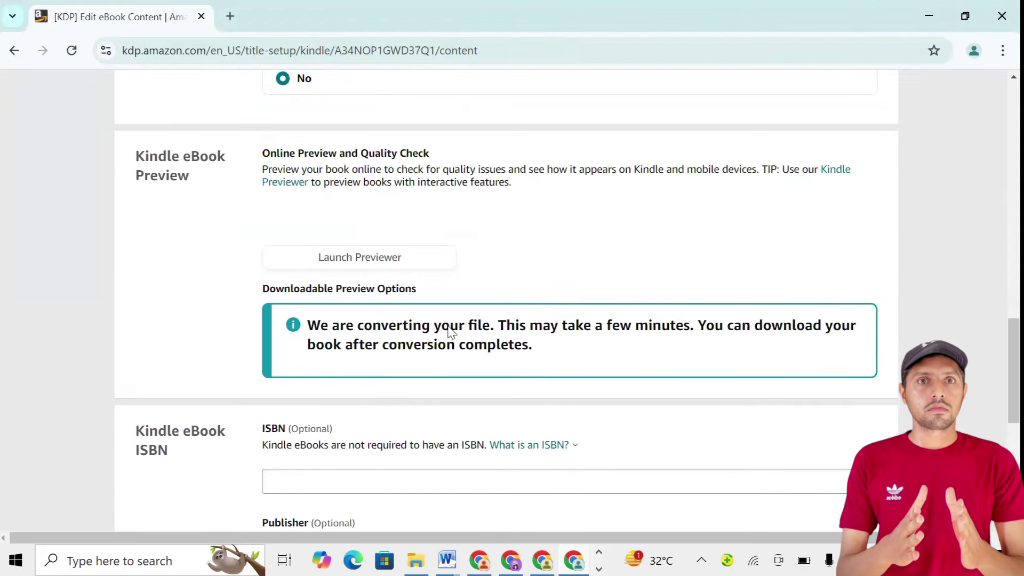
scroll(447, 323, "up", 10)
scroll(452, 330, "down", 8)
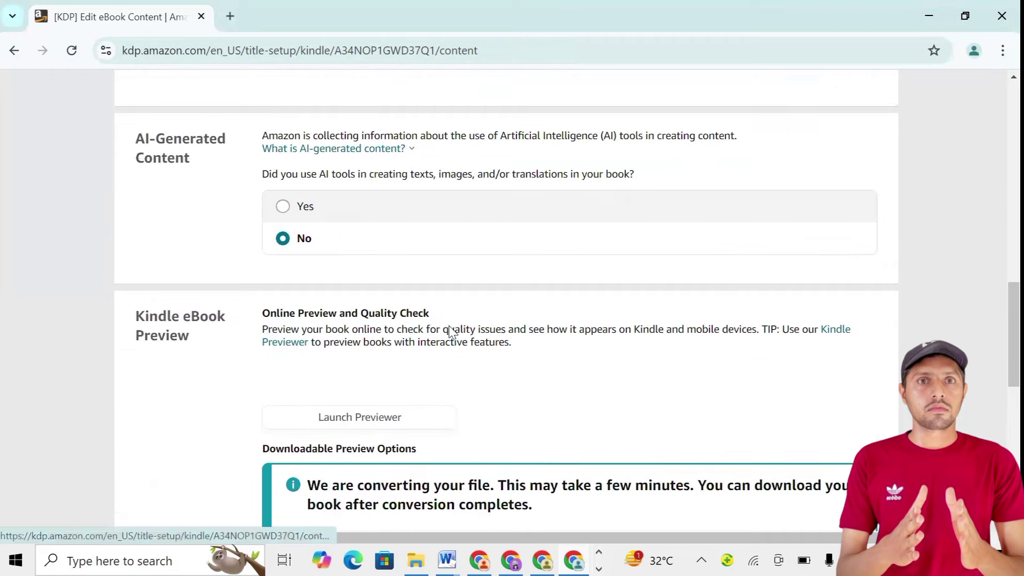
scroll(421, 298, "down", 3)
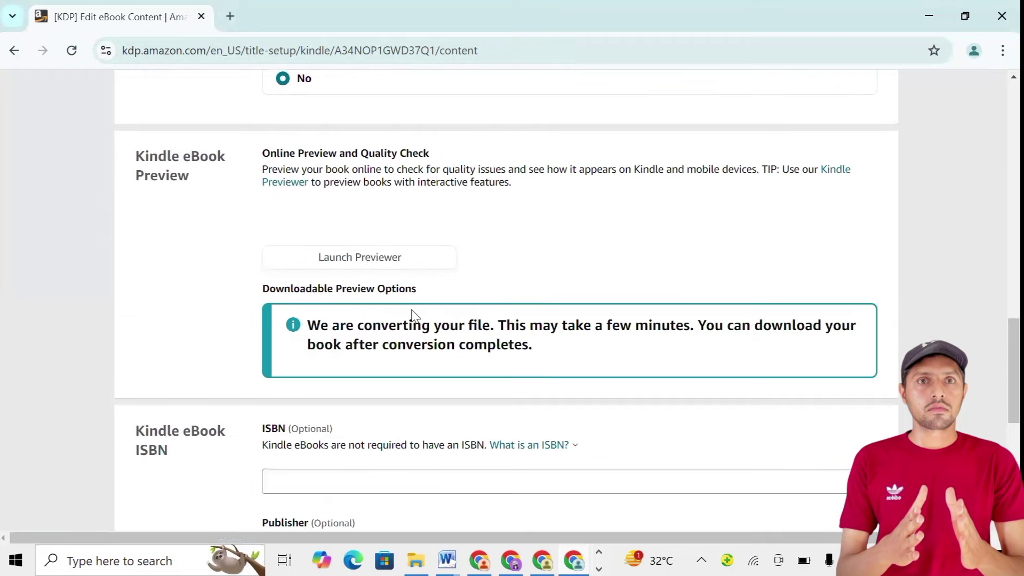
scroll(413, 317, "up", 9)
scroll(416, 317, "up", 2)
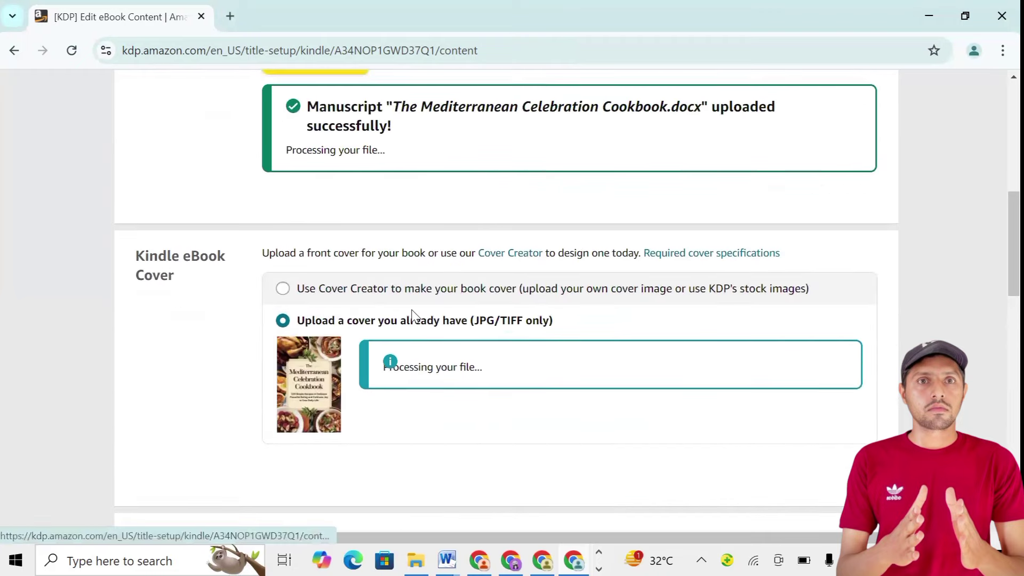
scroll(416, 316, "down", 3)
scroll(416, 317, "up", 4)
scroll(415, 316, "down", 1)
scroll(415, 316, "up", 4)
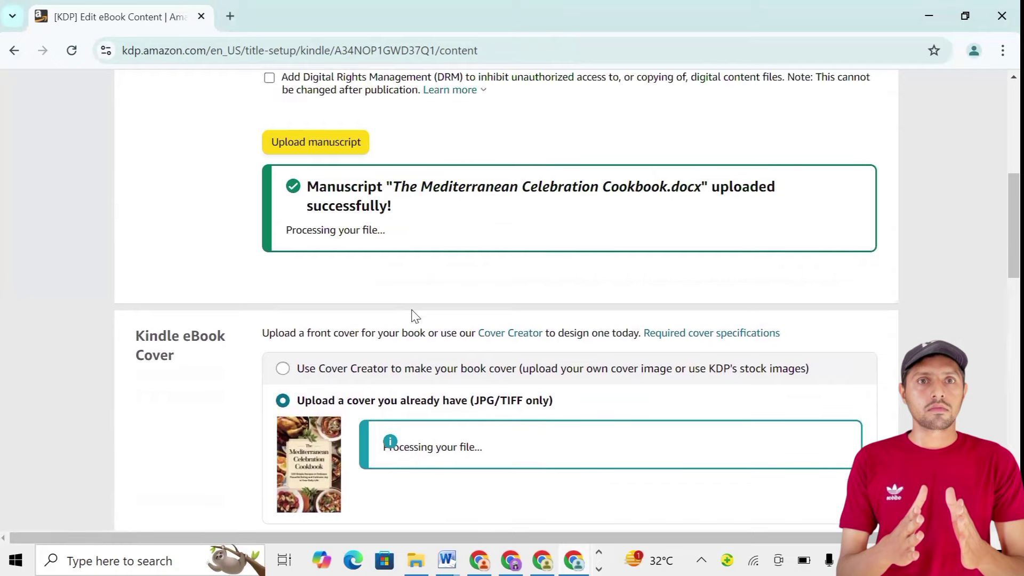
Step: Save the eBook content with the ISBN and publisher left blank, and continue to the Kindle eBook Pricing page
scroll(415, 316, "down", 14)
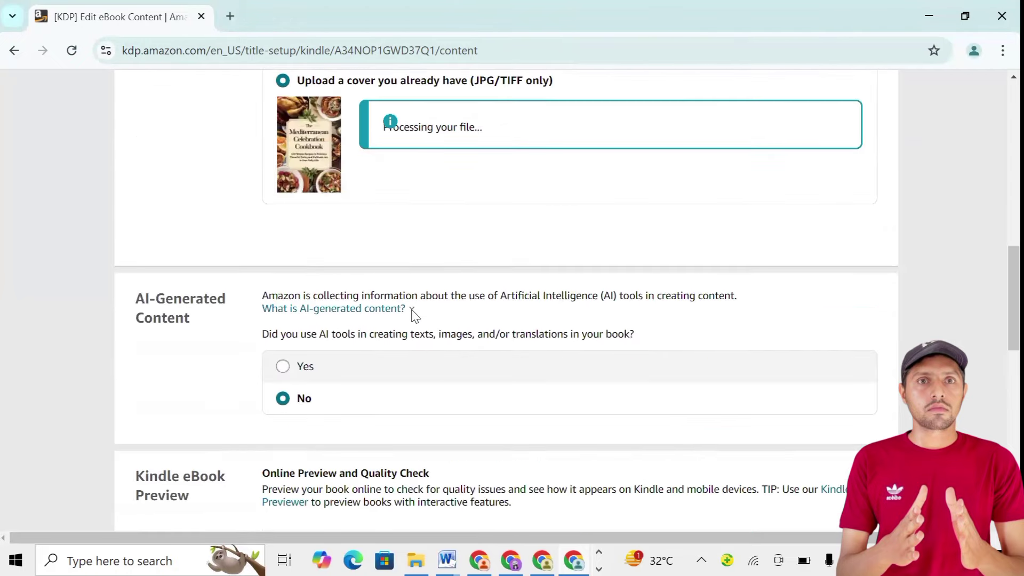
scroll(439, 345, "down", 5)
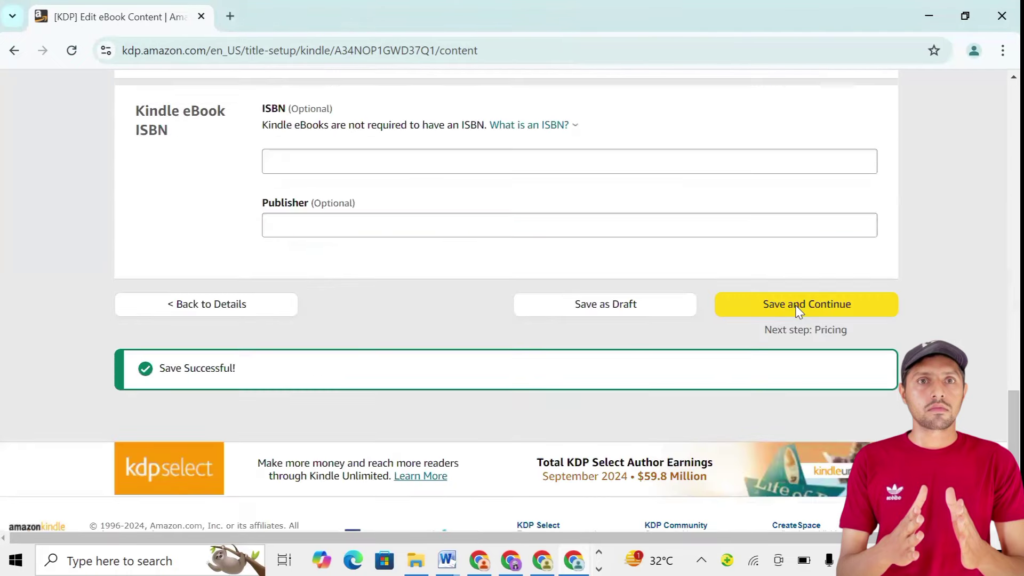
left_click(779, 309)
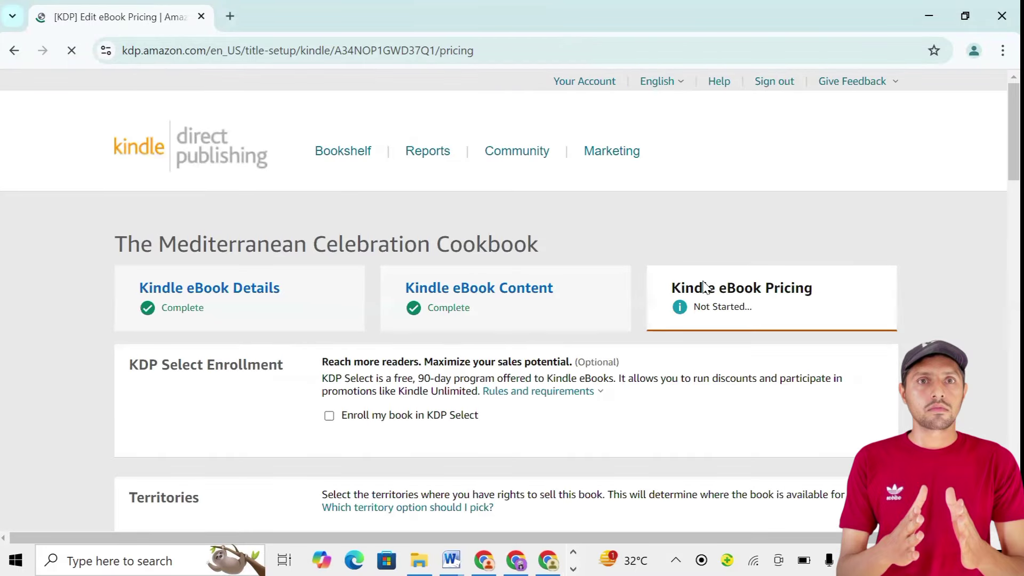
Step: Enroll the book in KDP Select
scroll(501, 359, "down", 3)
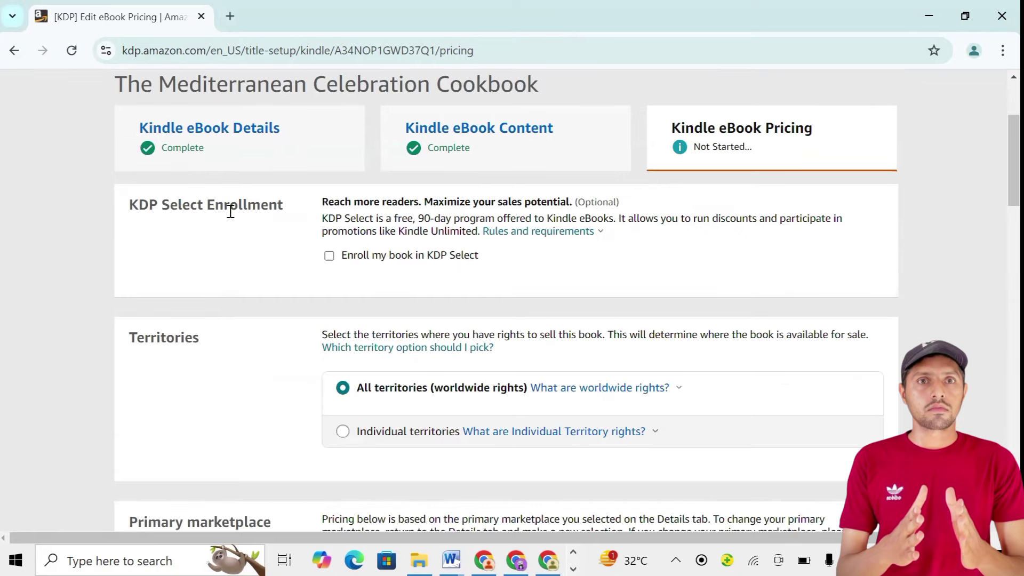
left_click(329, 257)
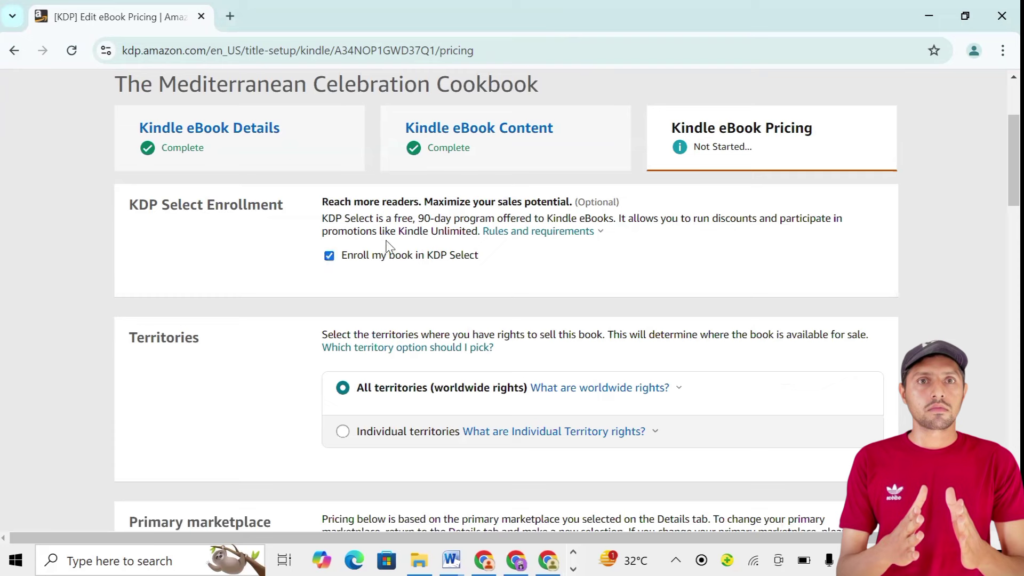
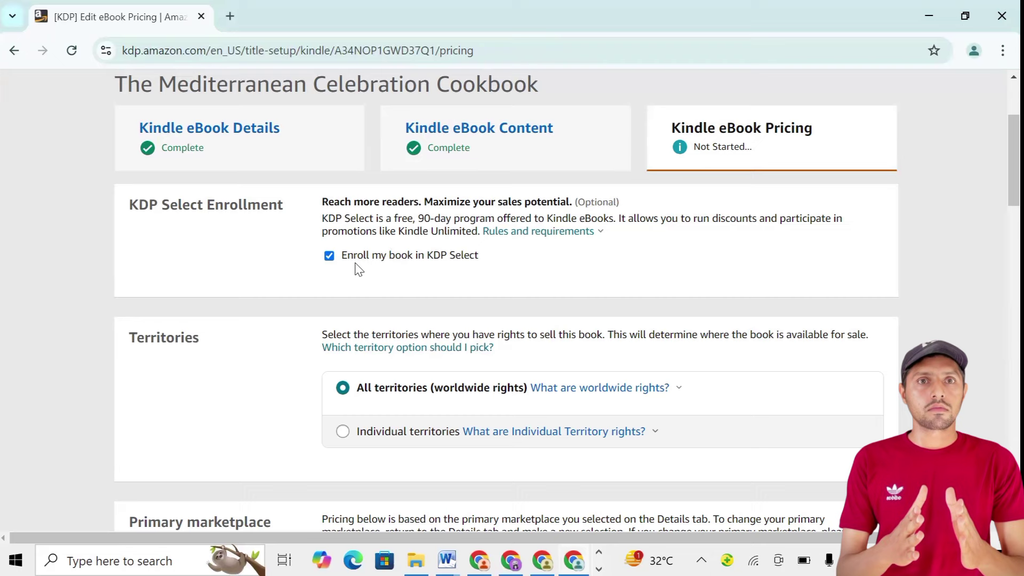
left_click(329, 255)
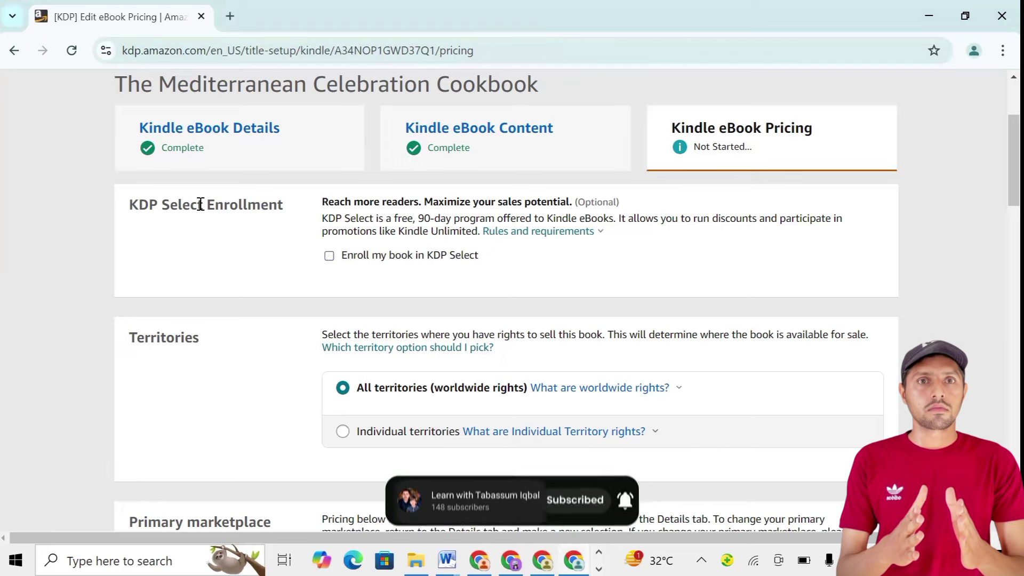
left_click(329, 256)
Step: Keep worldwide rights for all territories, compare the 35% and 70% royalty plans, and choose 35%
scroll(326, 266, "down", 5)
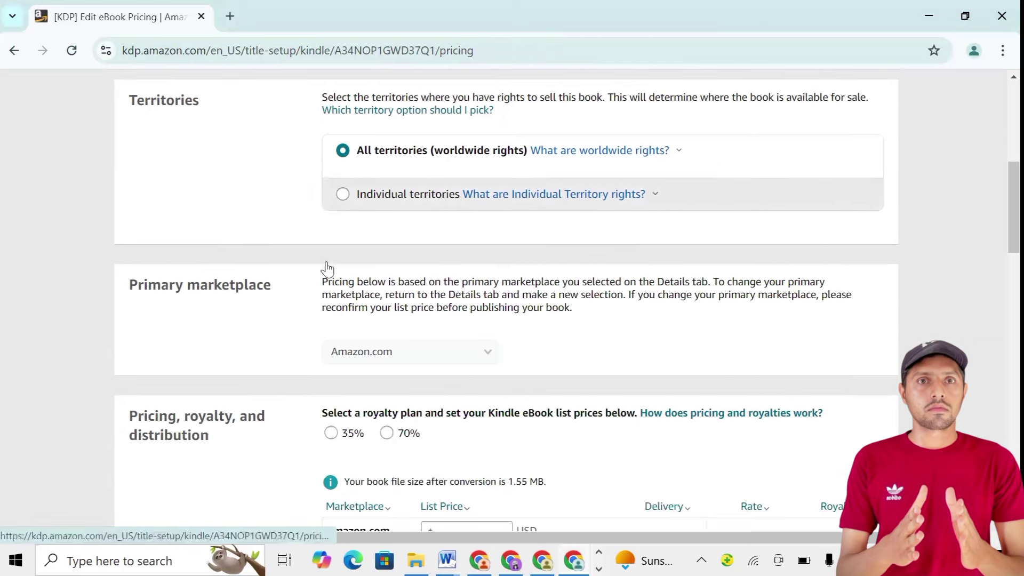
scroll(328, 266, "up", 1)
scroll(160, 176, "up", 1)
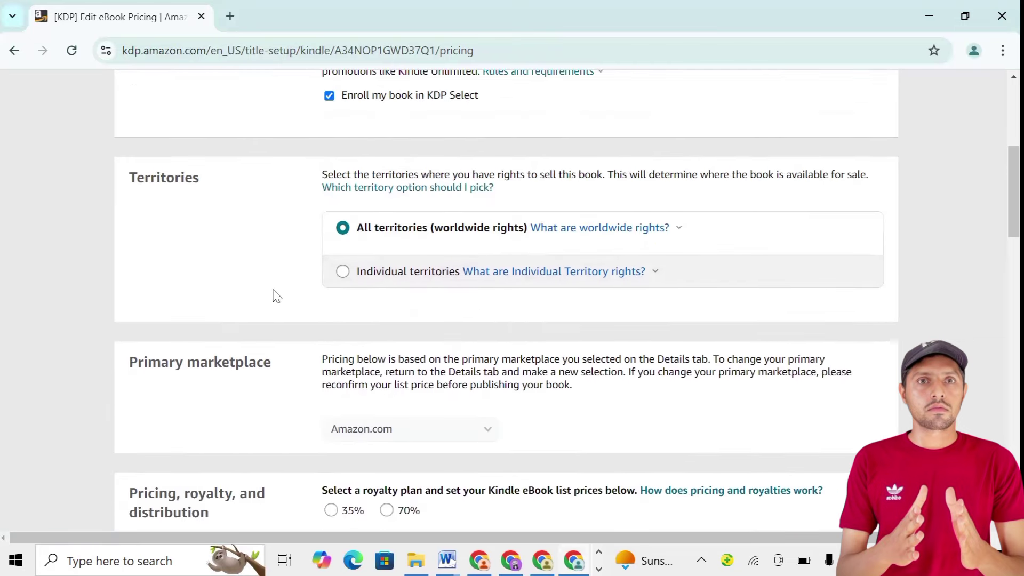
scroll(274, 293, "down", 2)
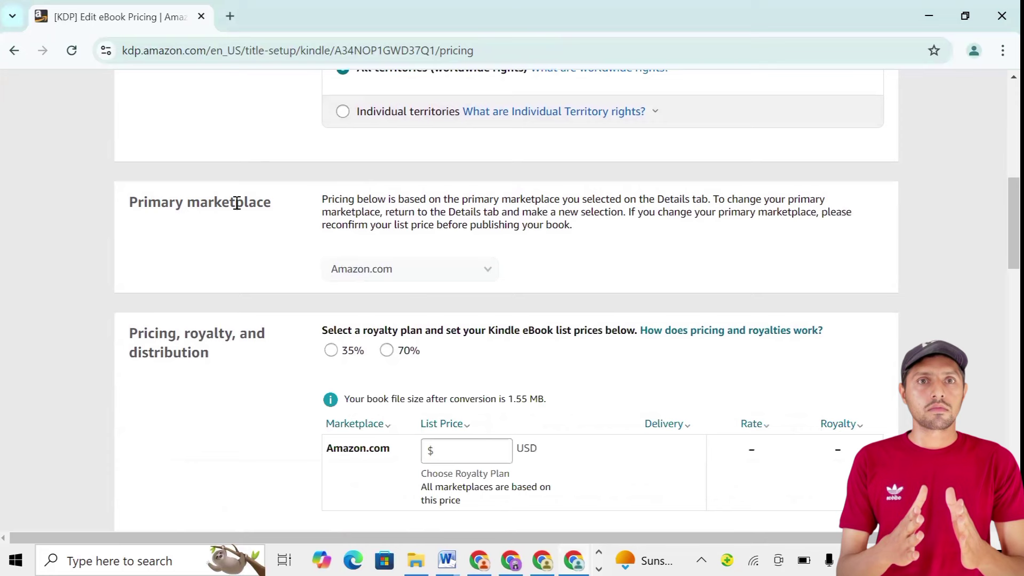
scroll(343, 279, "down", 3)
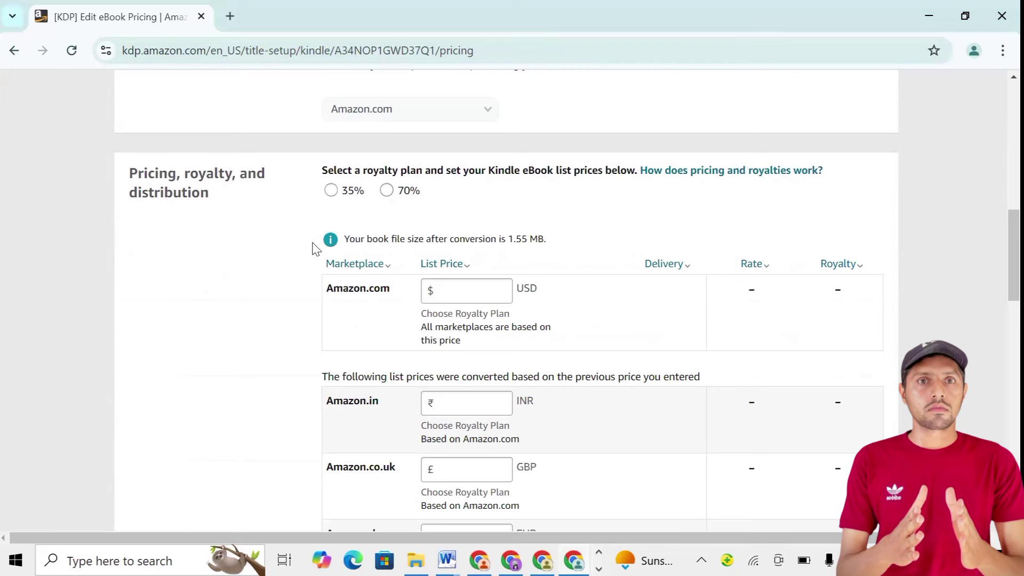
scroll(331, 257, "up", 2)
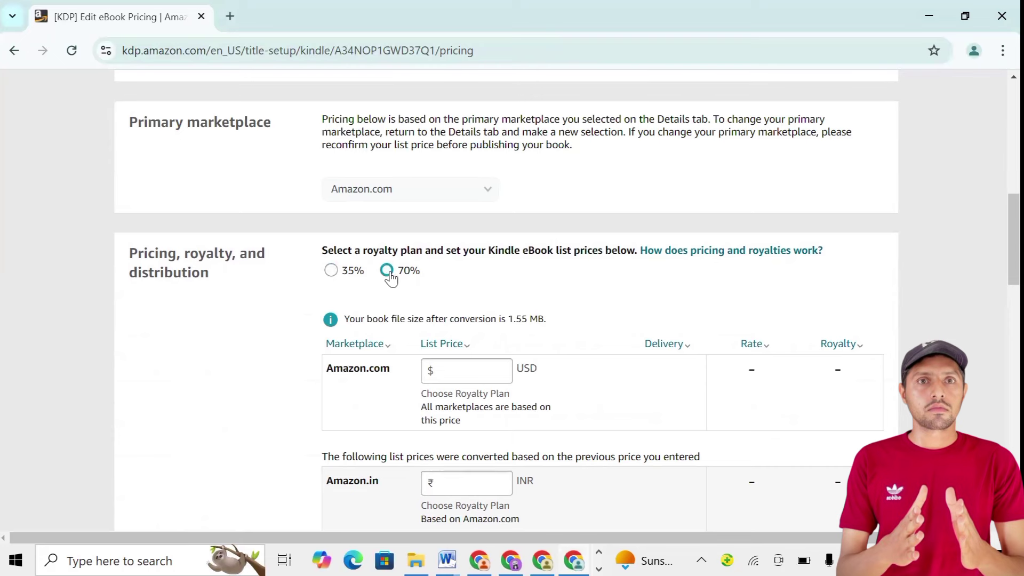
left_click(332, 272)
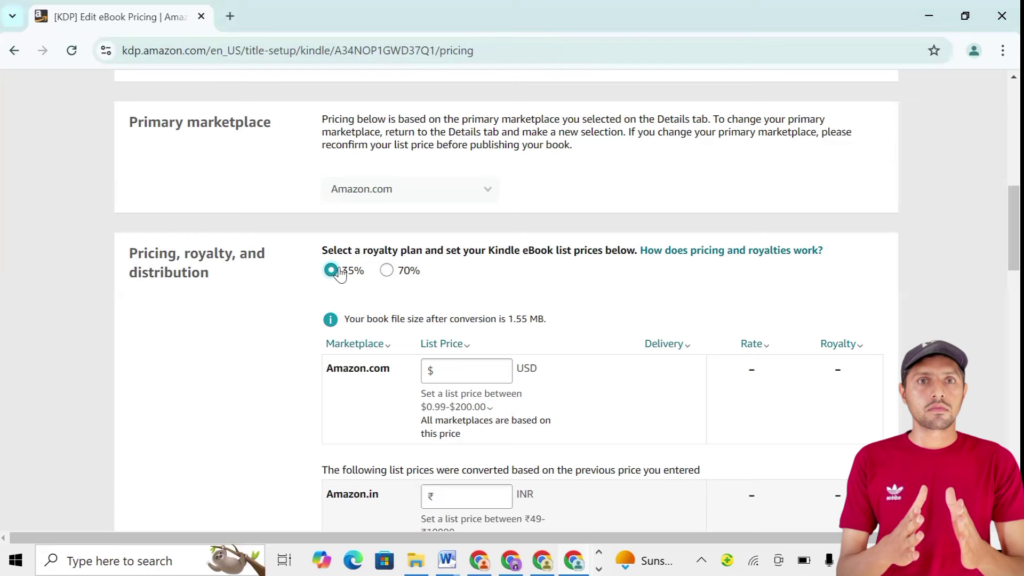
left_click(387, 271)
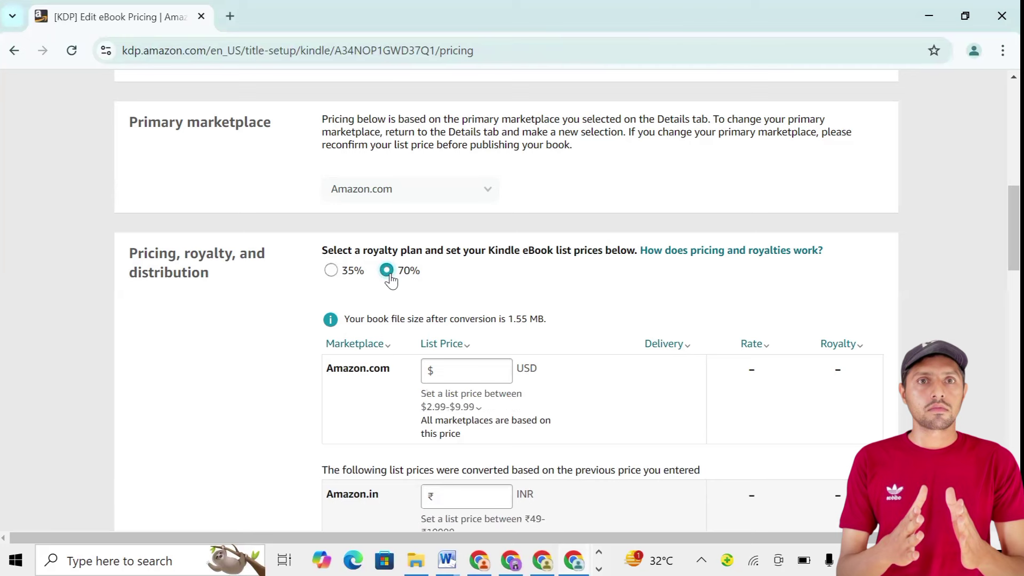
left_click(332, 271)
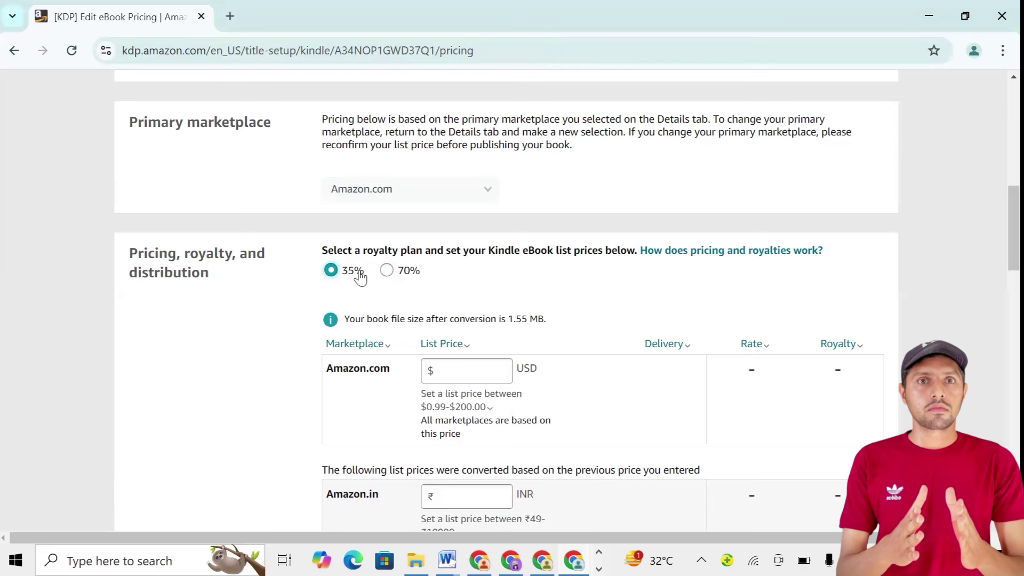
left_click(387, 272)
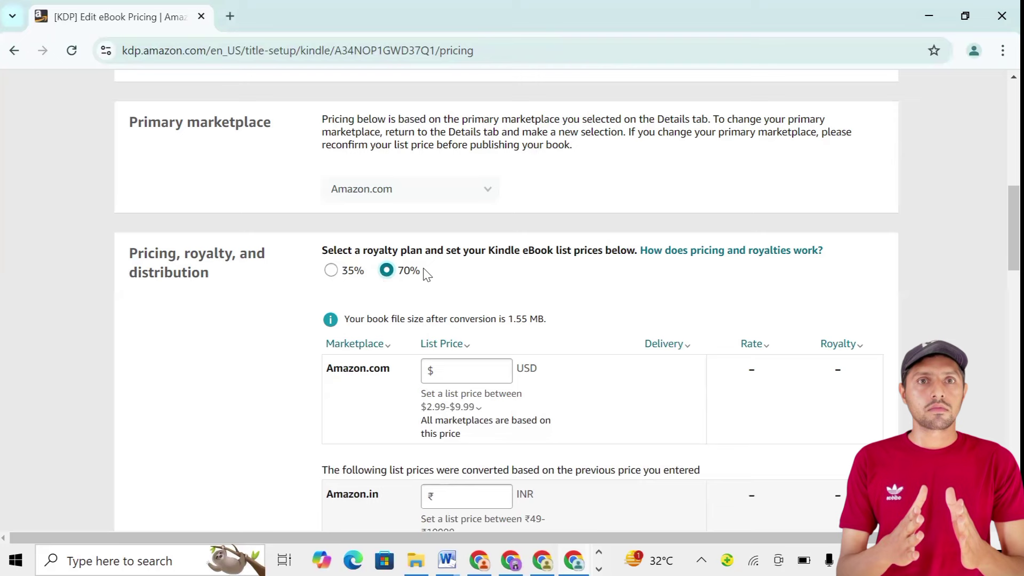
left_click(331, 271)
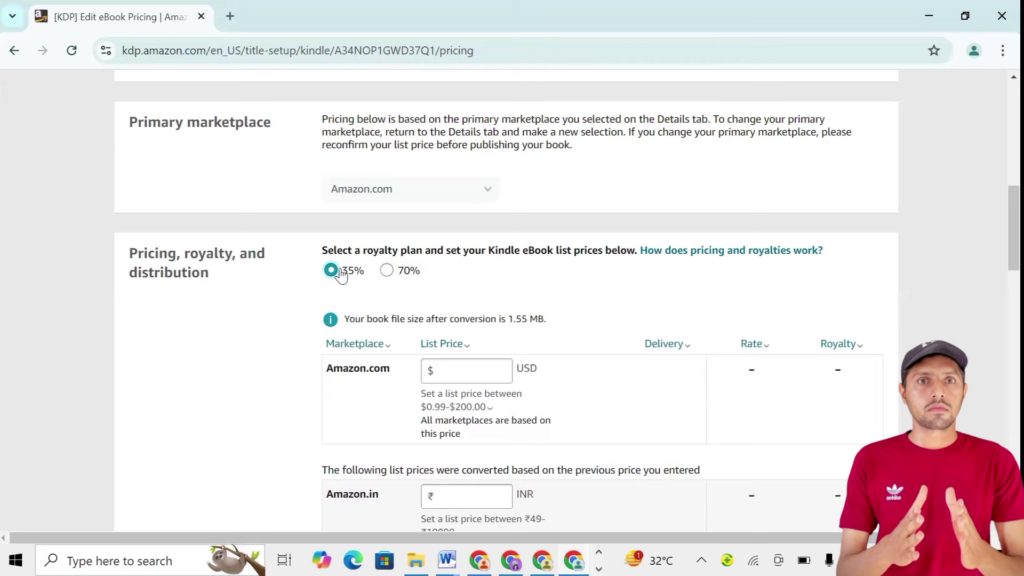
Step: Set the Amazon.com list price to 2.99 USD and open the explanation of the allowed price range
scroll(413, 298, "down", 2)
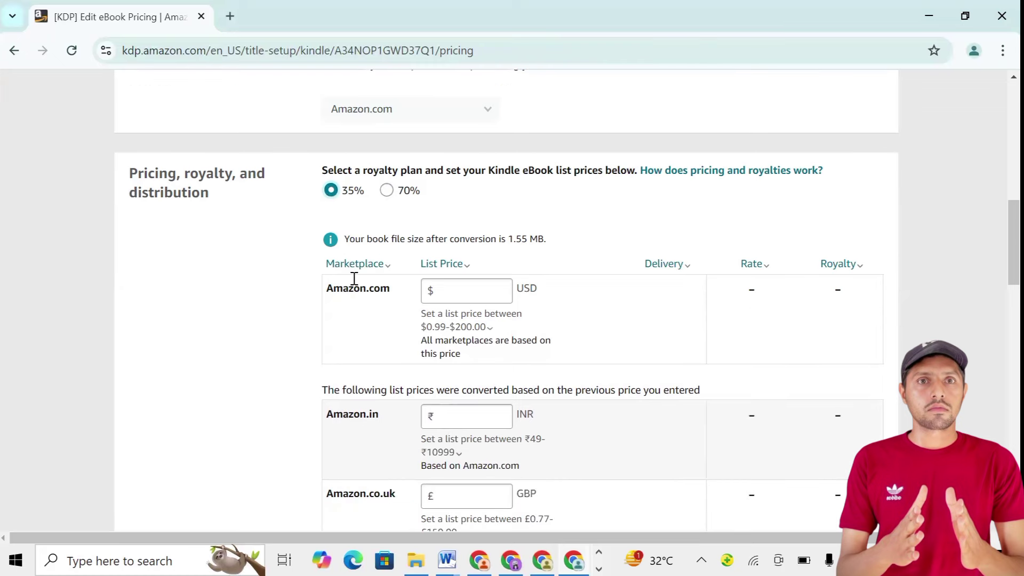
left_click(356, 268)
left_click(448, 289)
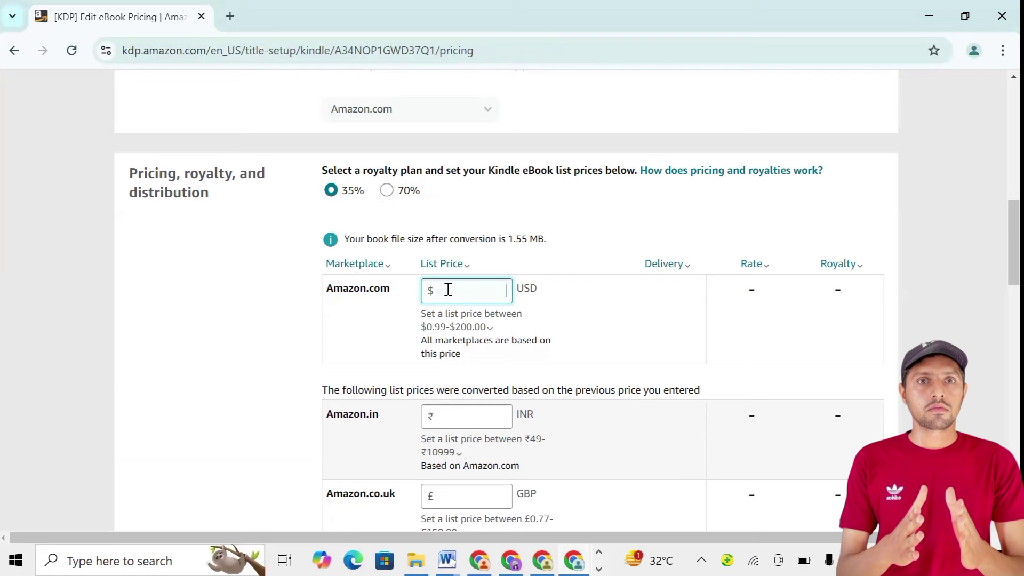
type("2")
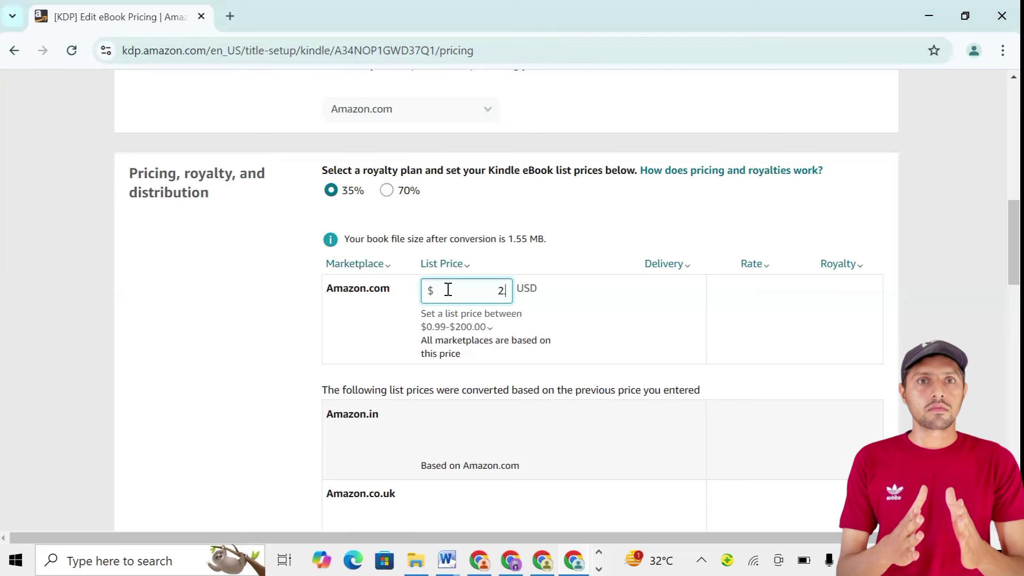
type(".99")
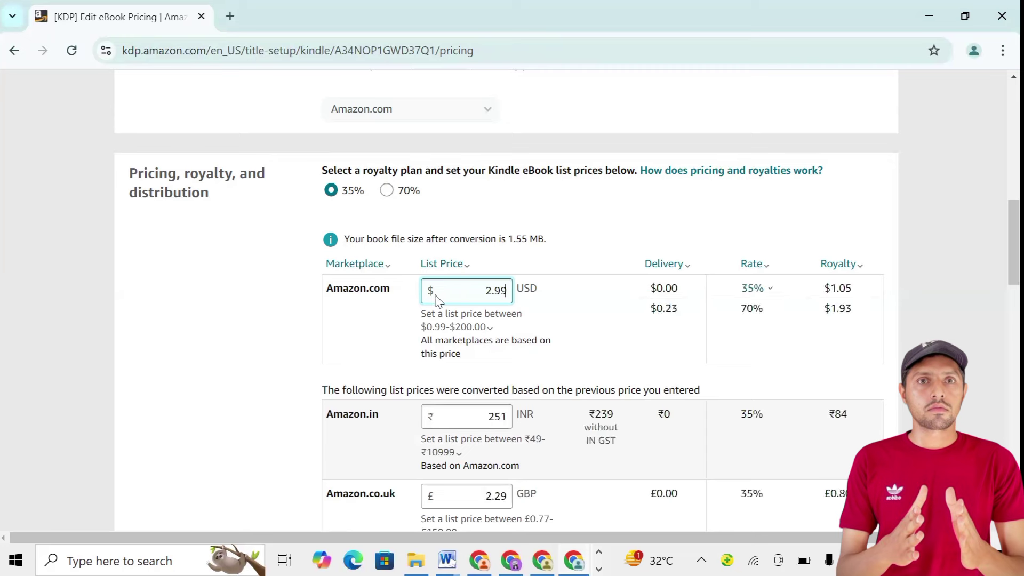
left_click(442, 312)
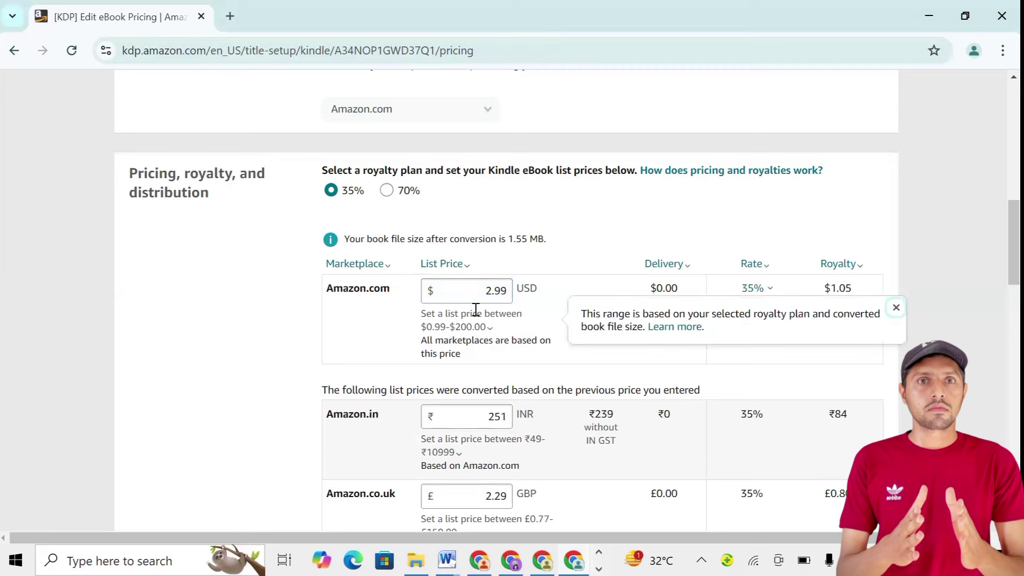
Step: Compare the Amazon.com delivery cost, rate and estimated royalty for the 35% and 70% rates, including the royalty calculation explanation
left_click(663, 290)
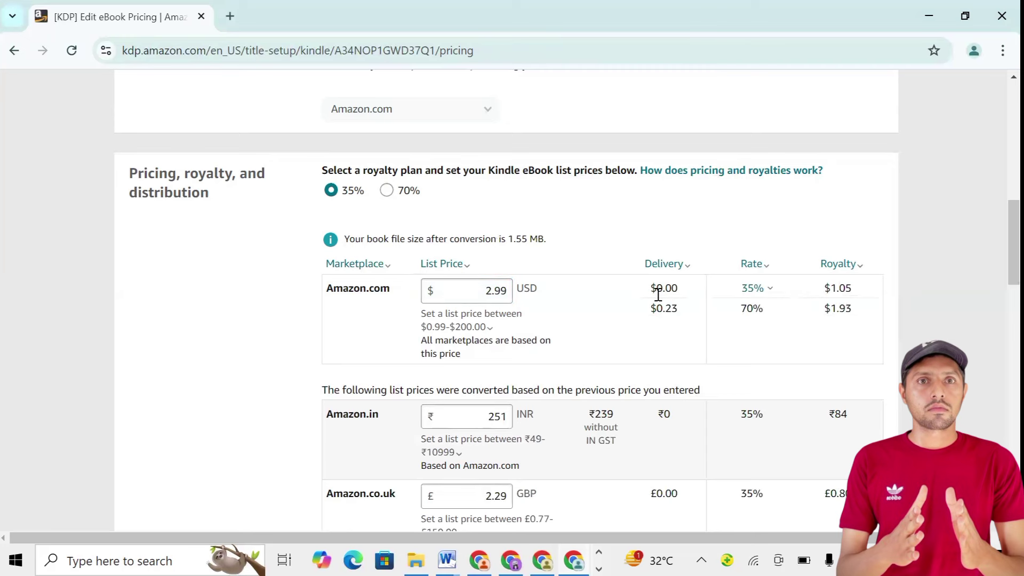
left_click(751, 289)
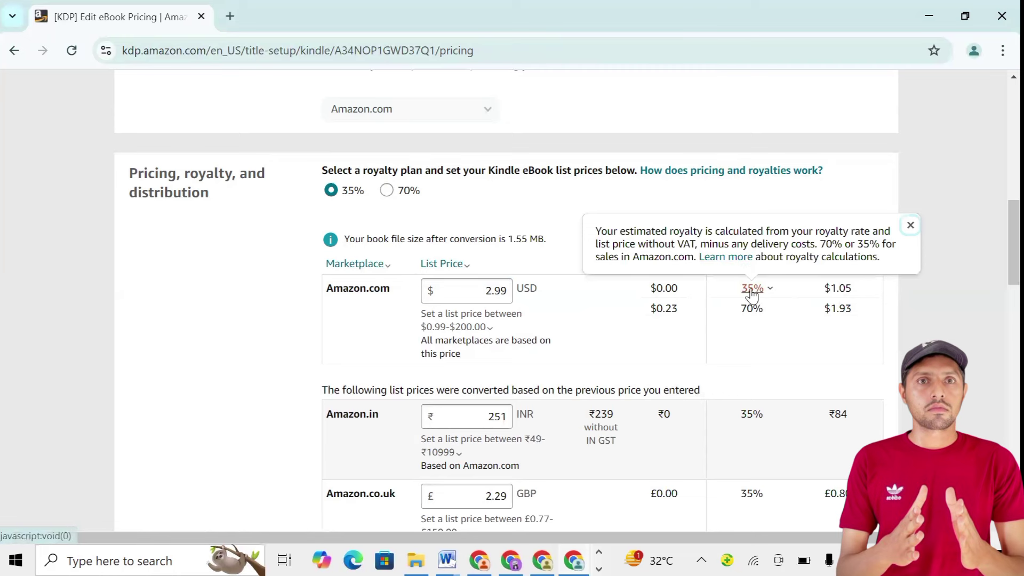
left_click(887, 289)
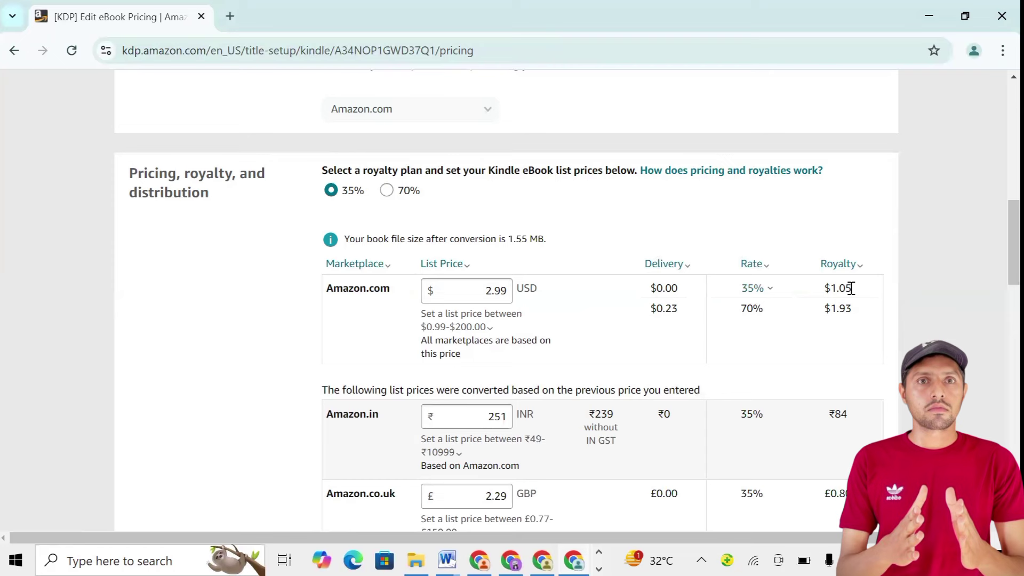
left_click_drag(851, 288, 828, 288)
left_click_drag(830, 309, 858, 311)
left_click_drag(649, 308, 679, 288)
mouse_move(753, 290)
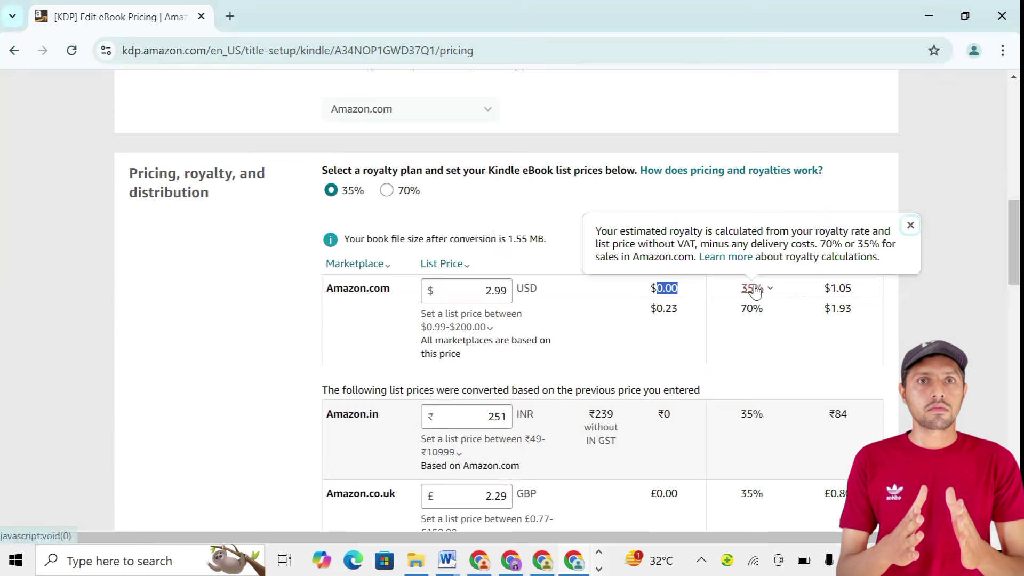
left_click(677, 334)
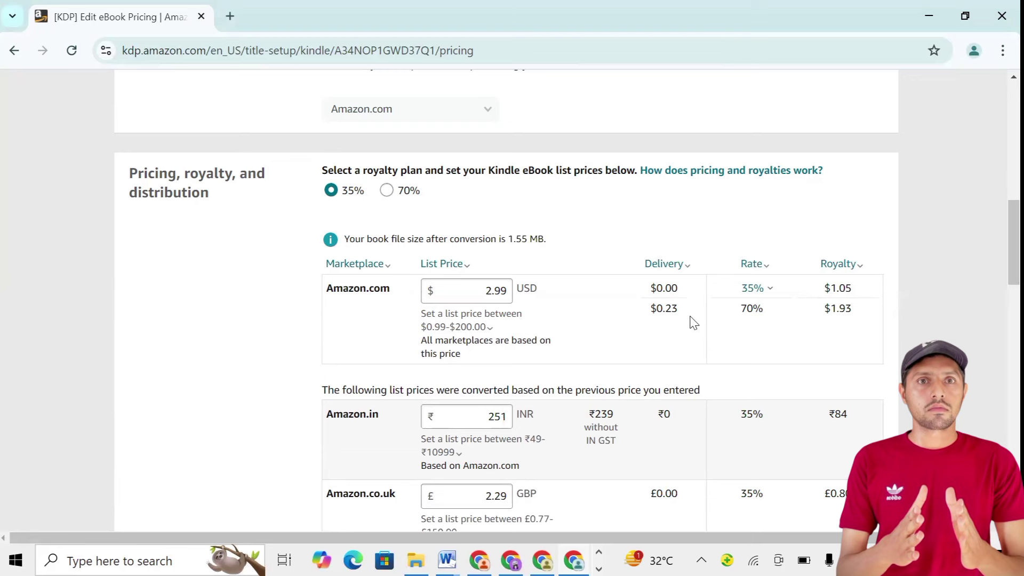
Step: Keep the automatically converted list prices for the other marketplaces and publish the Kindle eBook
scroll(609, 328, "down", 7)
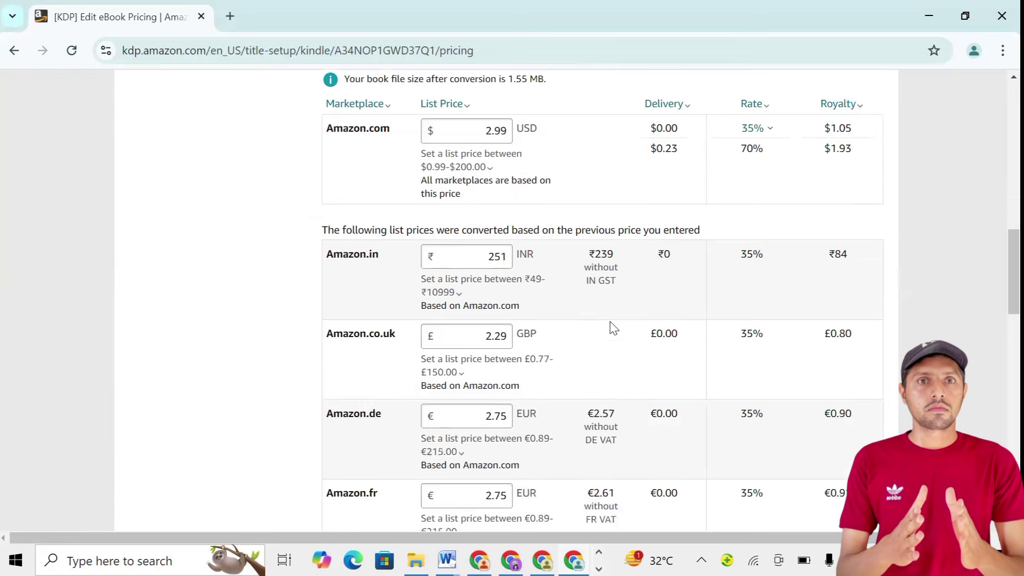
scroll(611, 327, "down", 10)
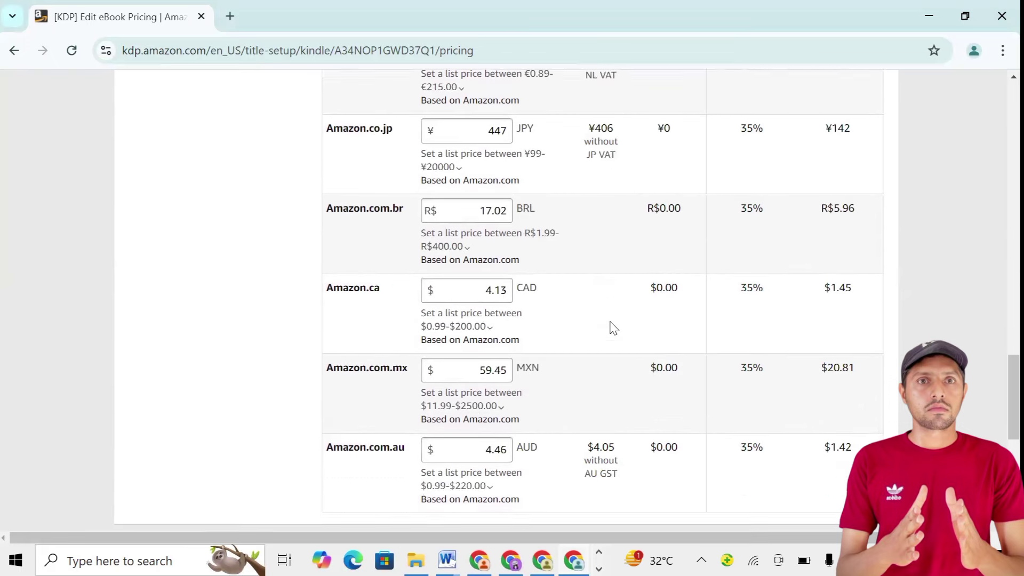
scroll(611, 326, "down", 1)
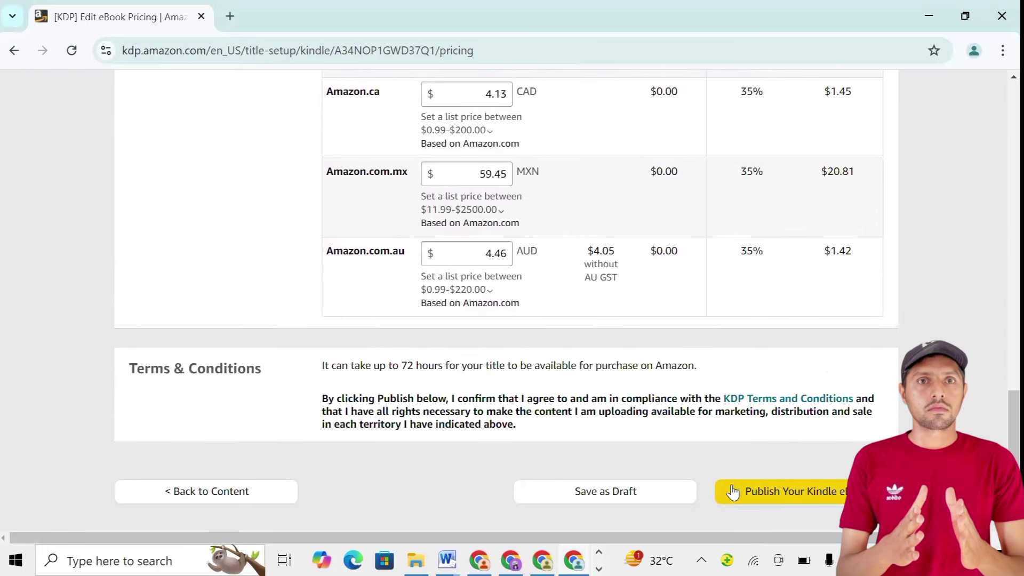
left_click(812, 494)
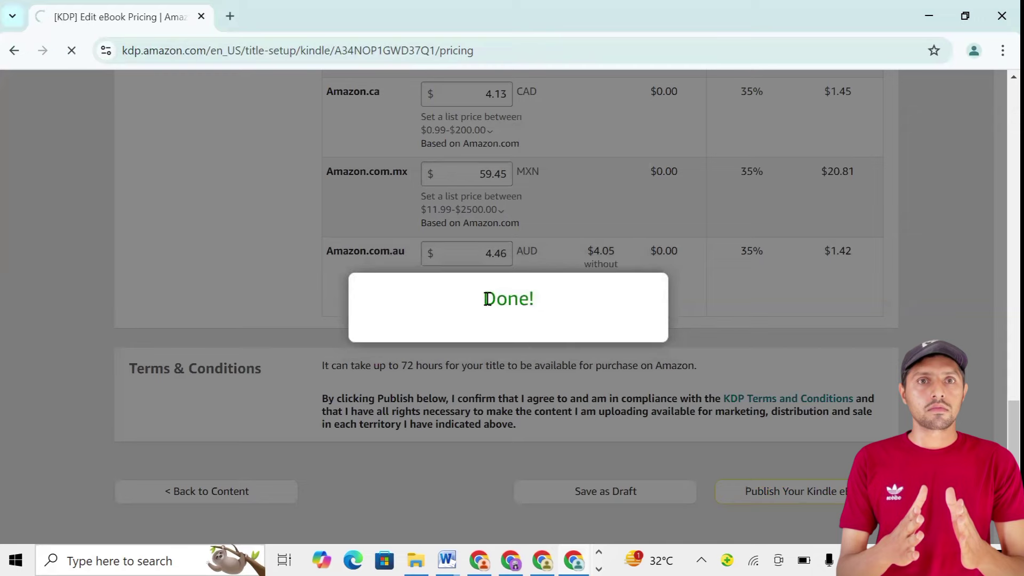
left_click_drag(485, 299, 497, 301)
Step: Review the eBook submission confirmation and close it without starting a paperback
scroll(345, 332, "down", 4)
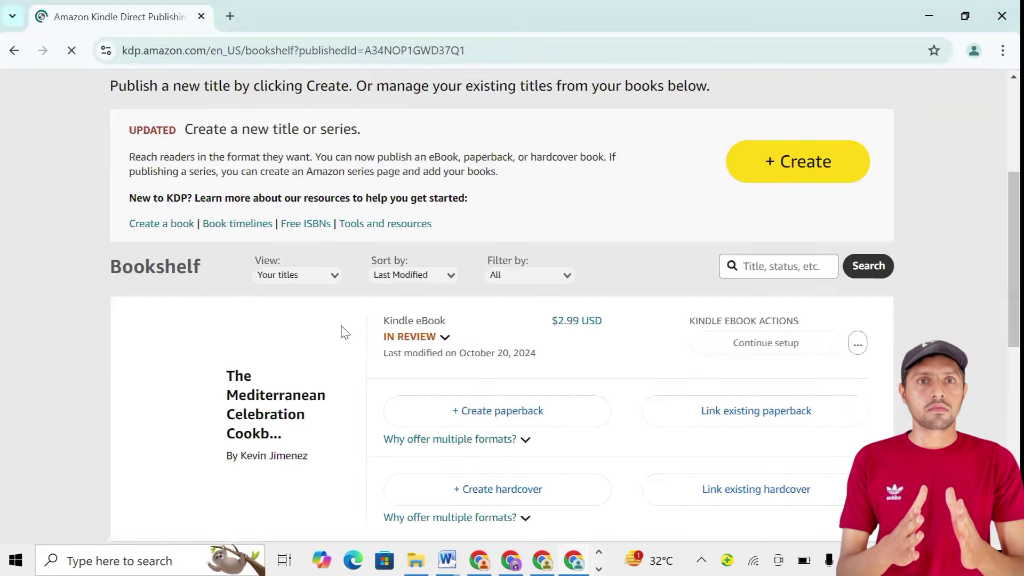
left_click_drag(303, 188, 439, 188)
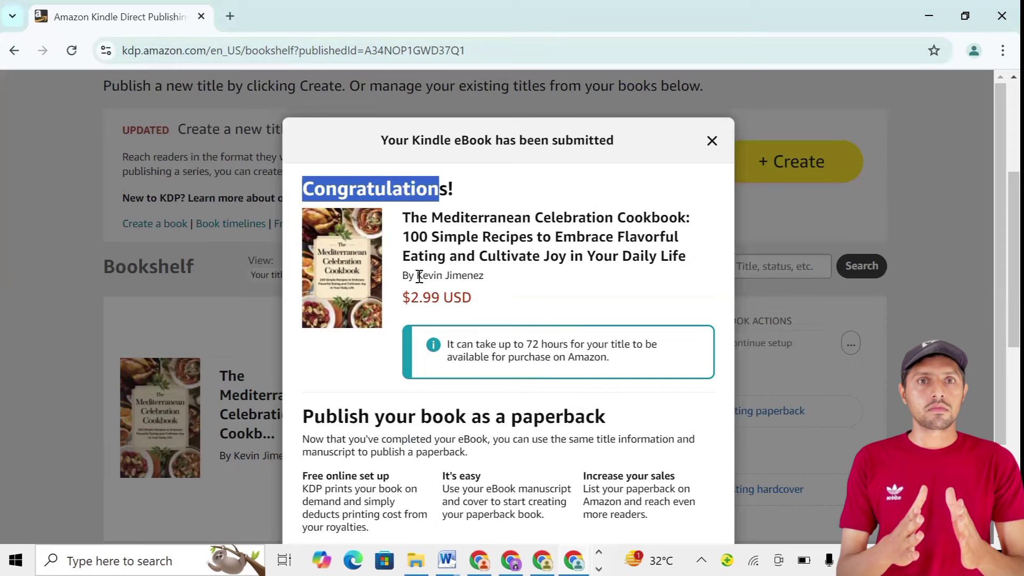
scroll(492, 305, "down", 2)
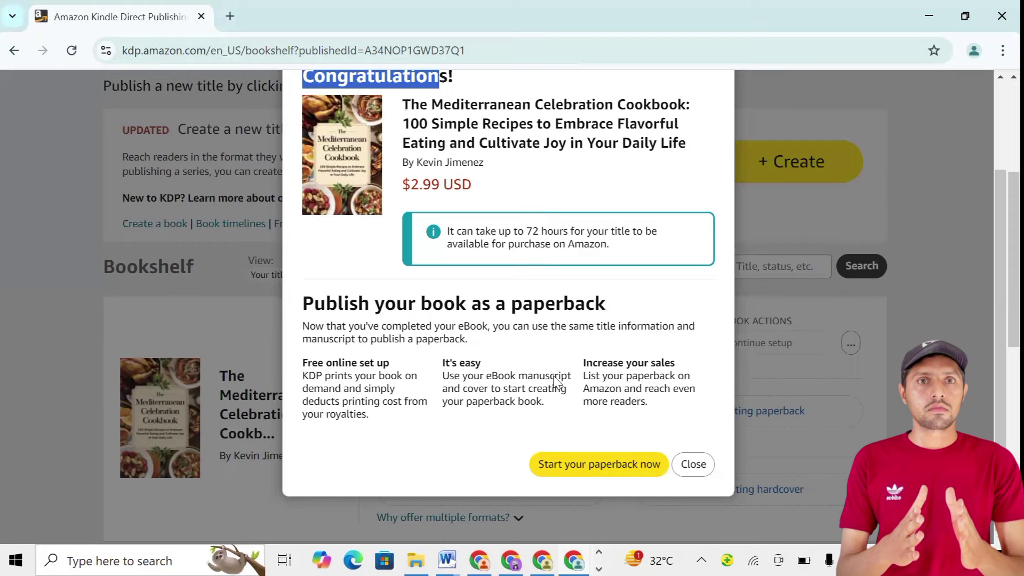
left_click(691, 466)
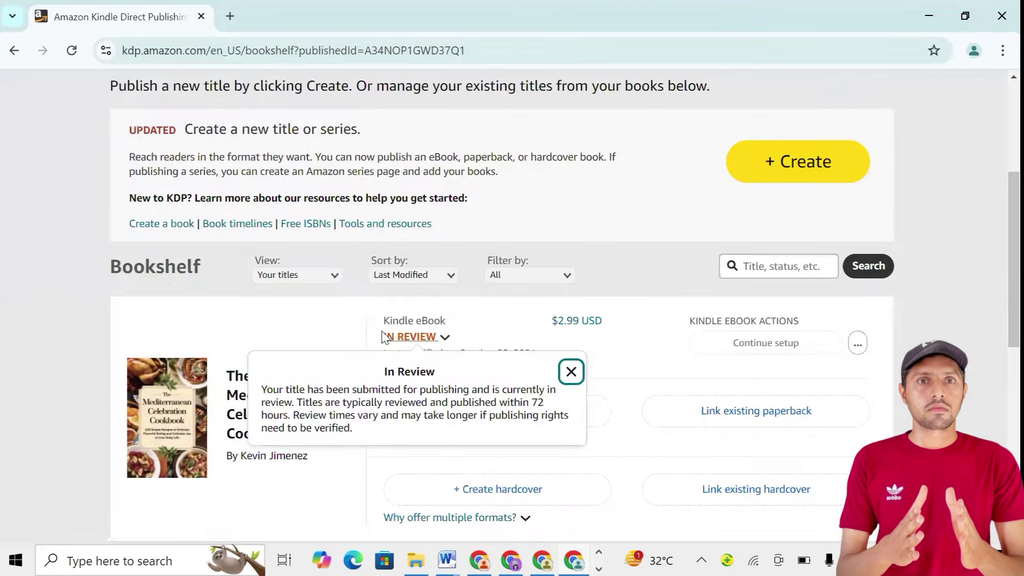
Step: Check the submitted cookbook's review status on the Bookshelf and read its explanation
left_click_drag(375, 332, 397, 337)
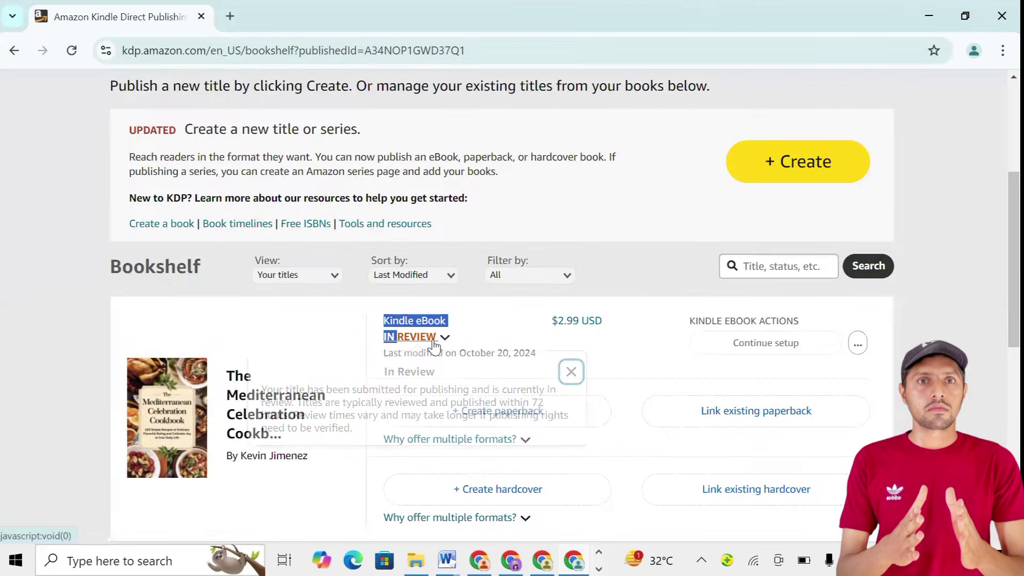
left_click(648, 361)
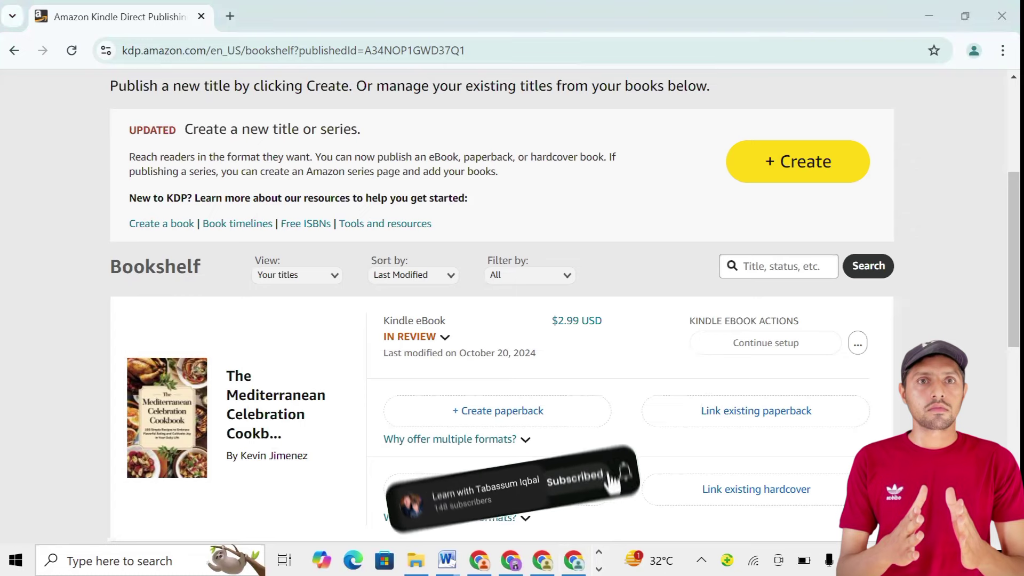
left_click(934, 560)
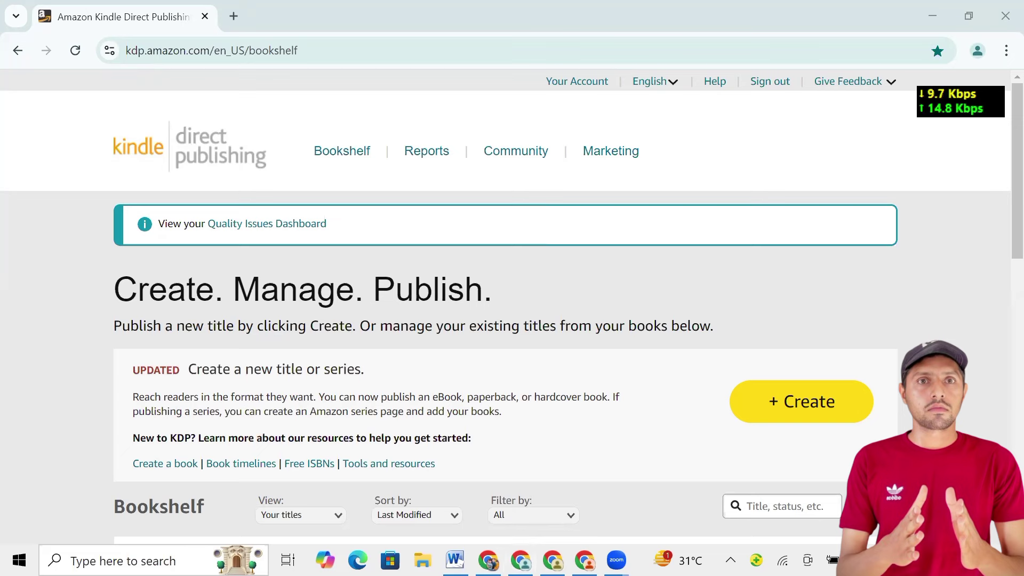
Step: Check the cookbook's publication status and submission date on the Bookshelf against today's date in the system calendar
left_click(942, 559)
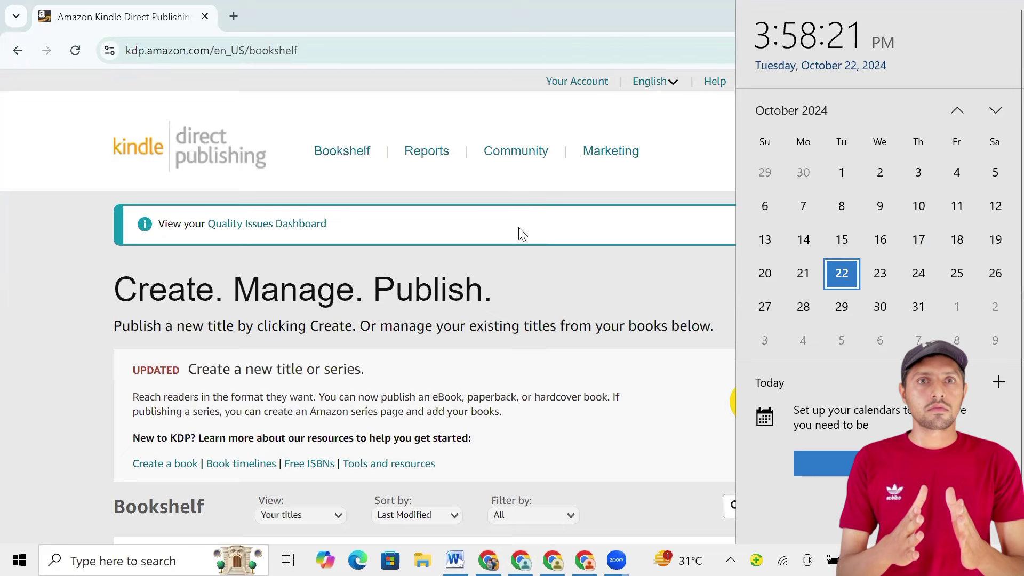
left_click(536, 258)
scroll(536, 258, "down", 4)
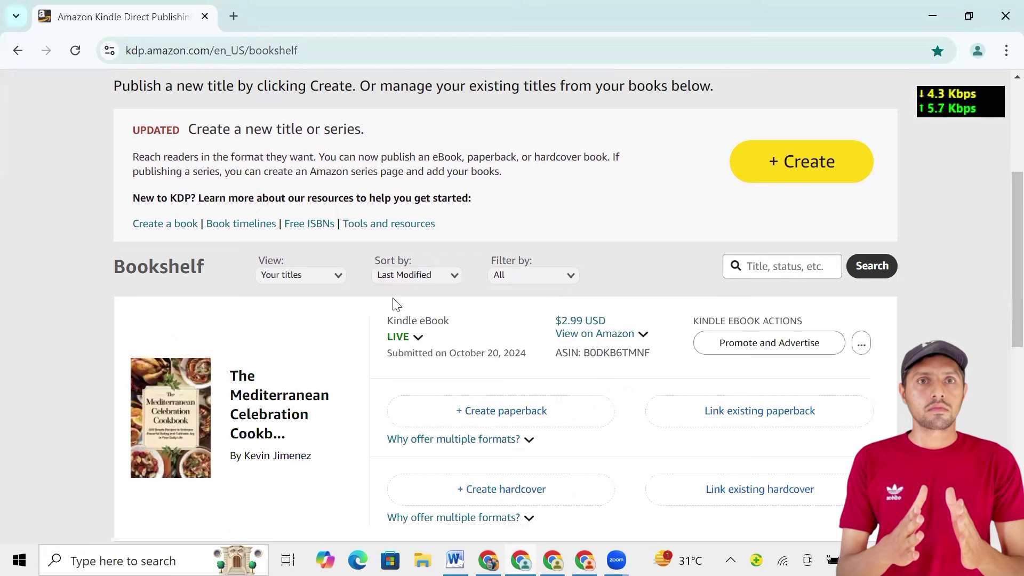
left_click_drag(383, 324, 461, 333)
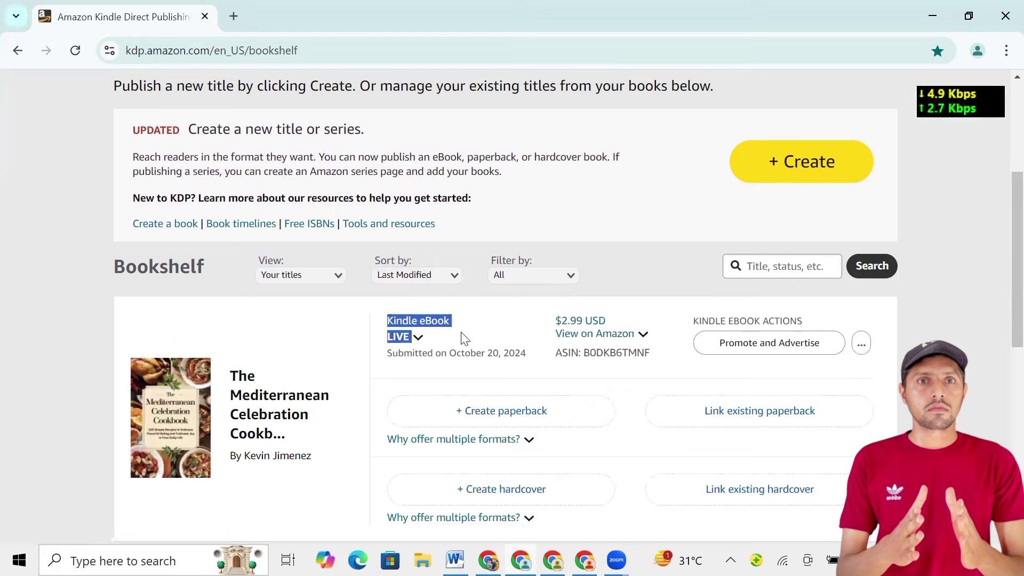
left_click(455, 336)
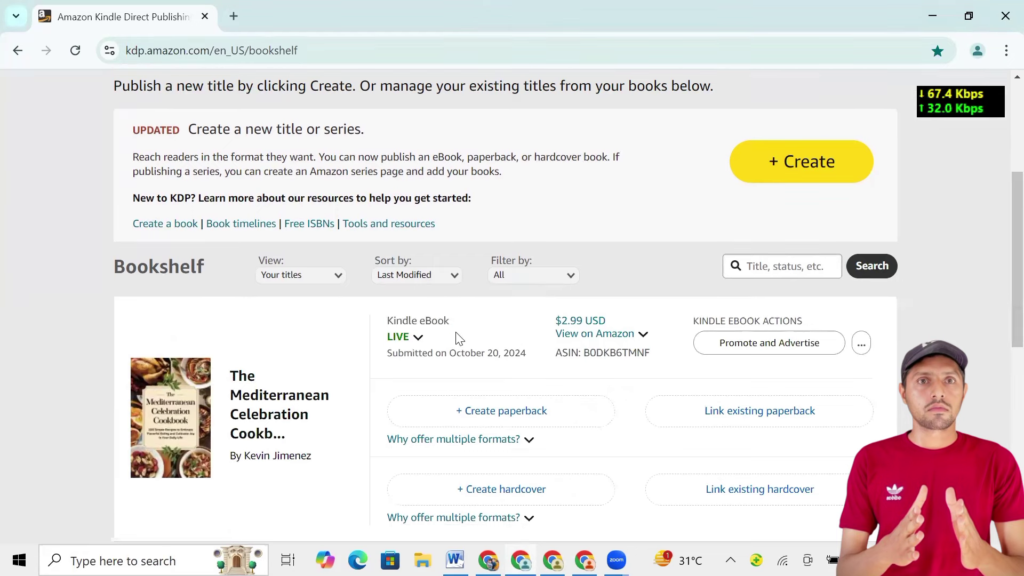
left_click(388, 338)
left_click(552, 371)
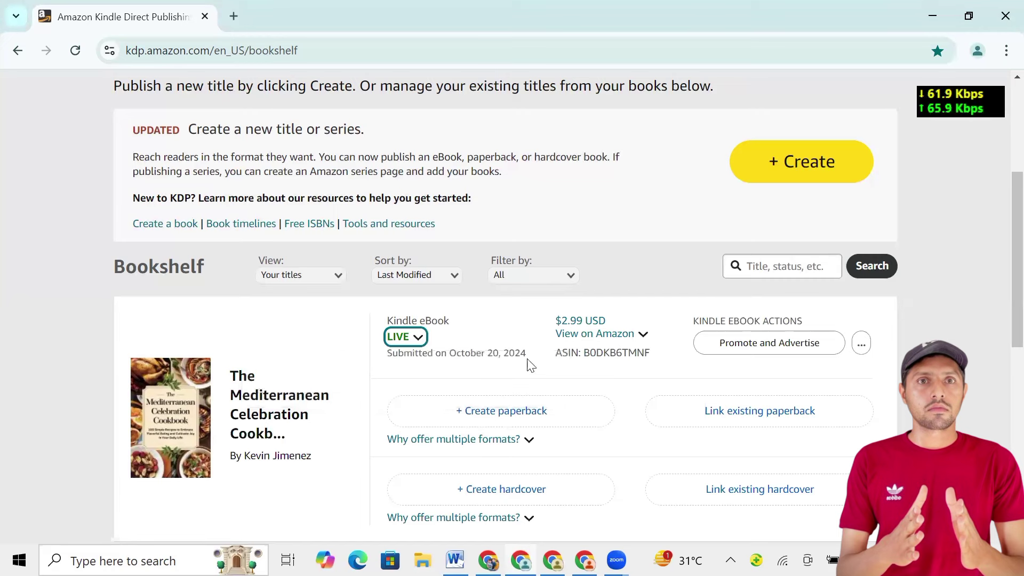
double_click(489, 351)
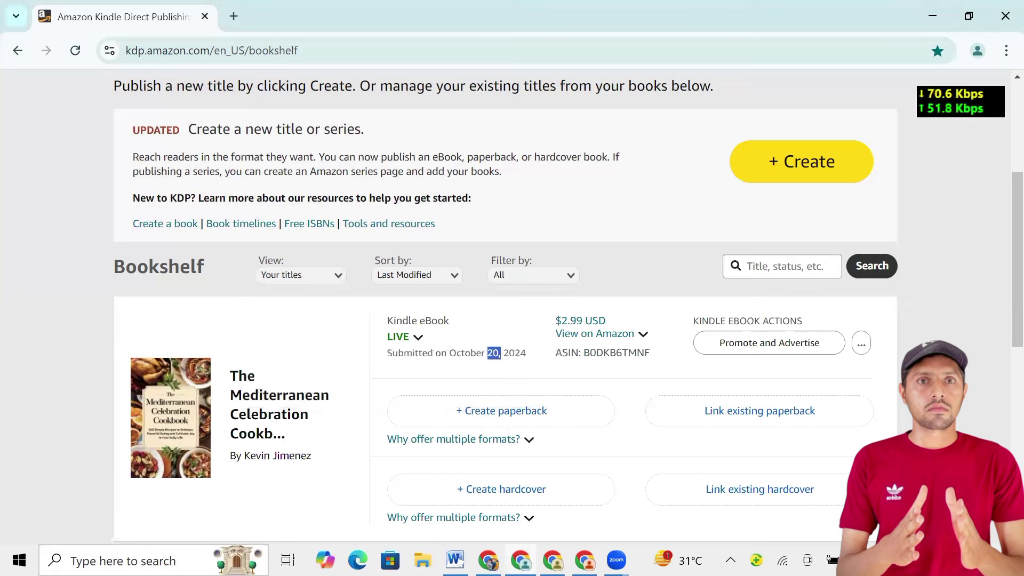
left_click(939, 561)
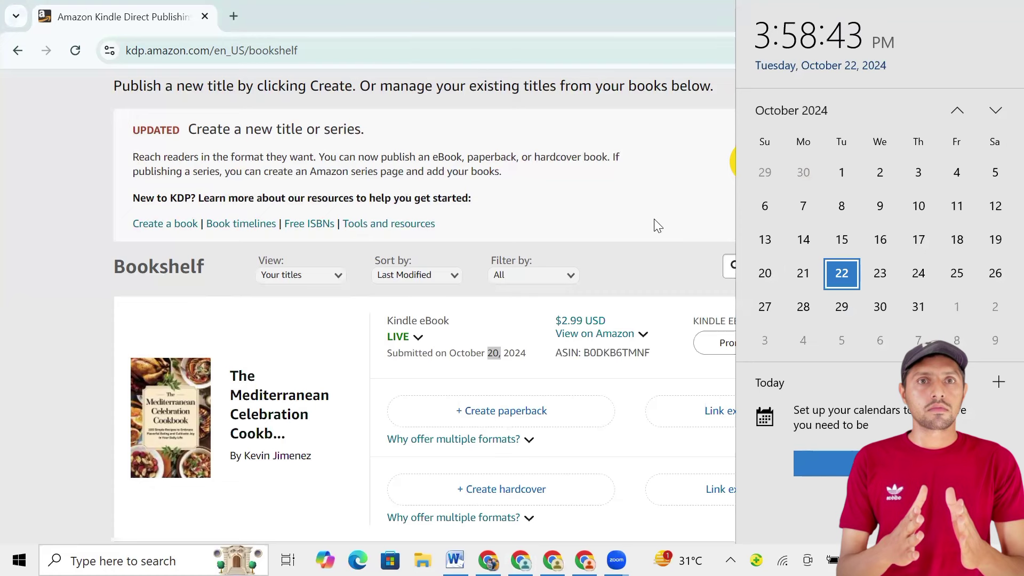
left_click(319, 328)
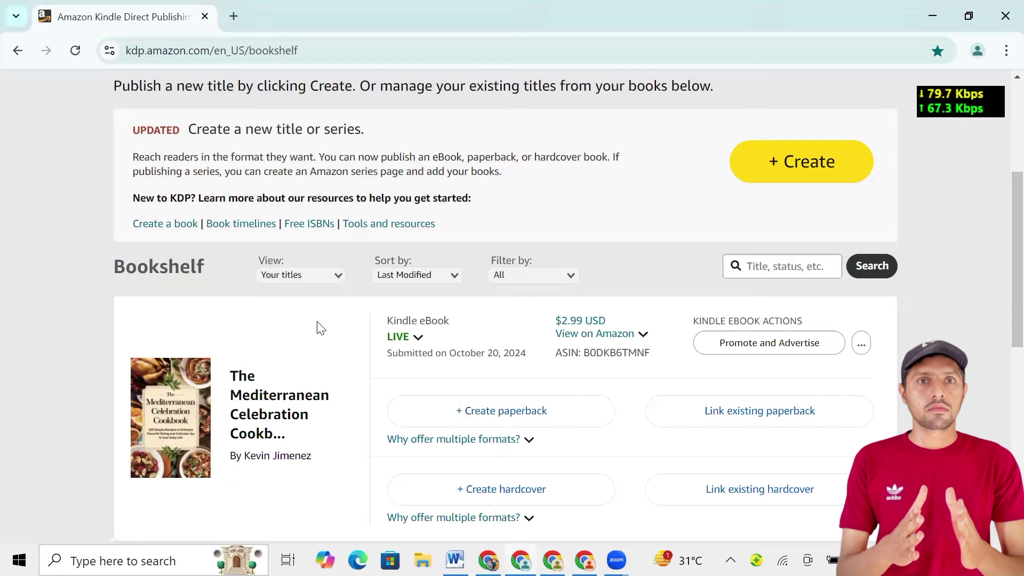
Step: Read the explanation of the cookbook's current status, close it, and look over its Bookshelf entry
left_click(418, 339)
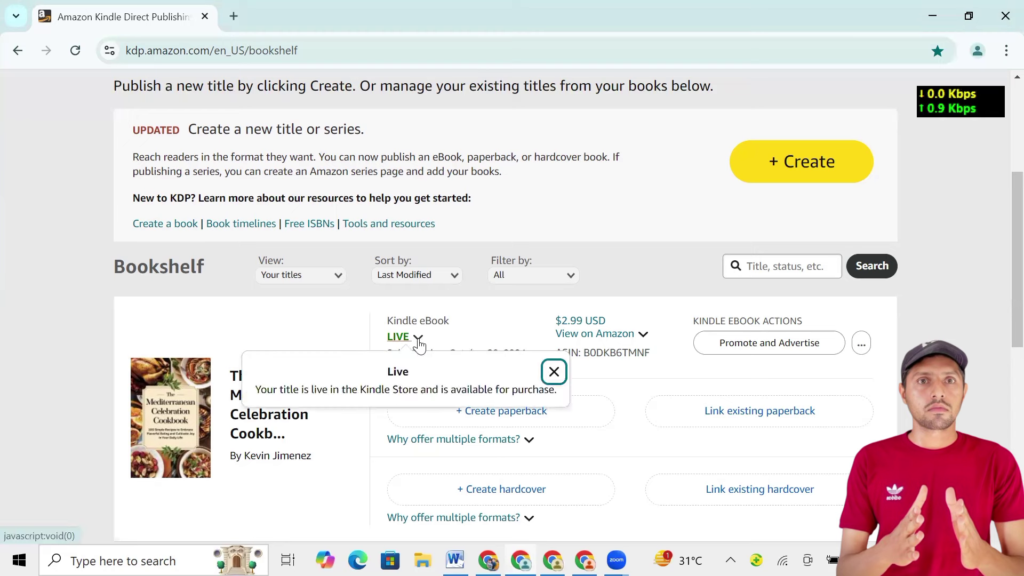
left_click(465, 337)
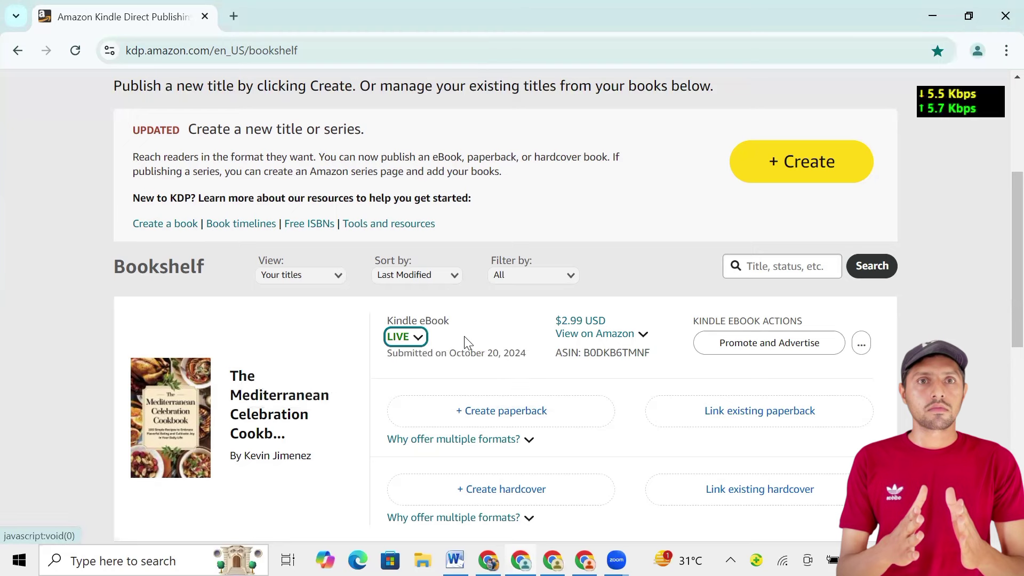
scroll(463, 336, "down", 2)
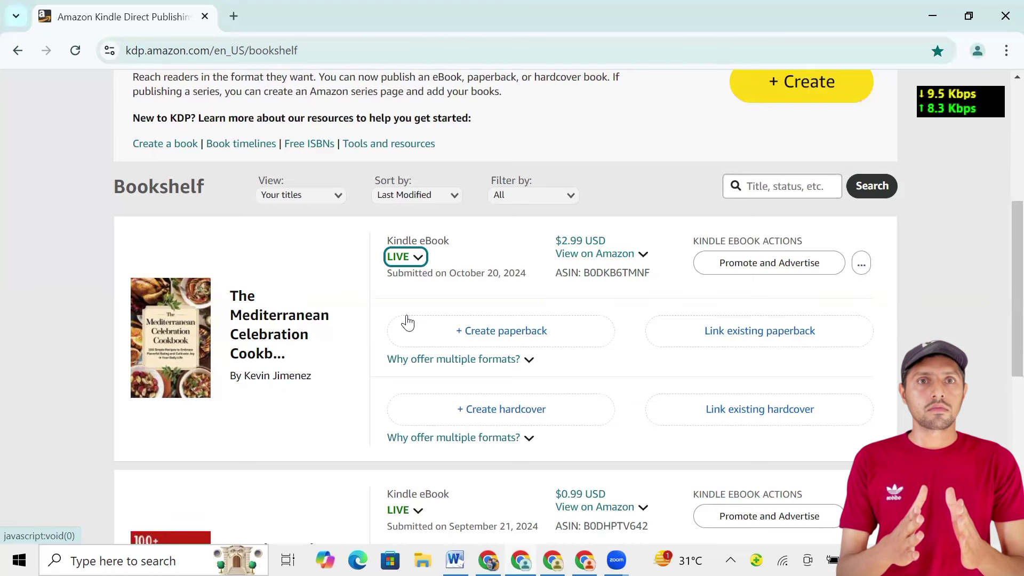
scroll(407, 323, "up", 1)
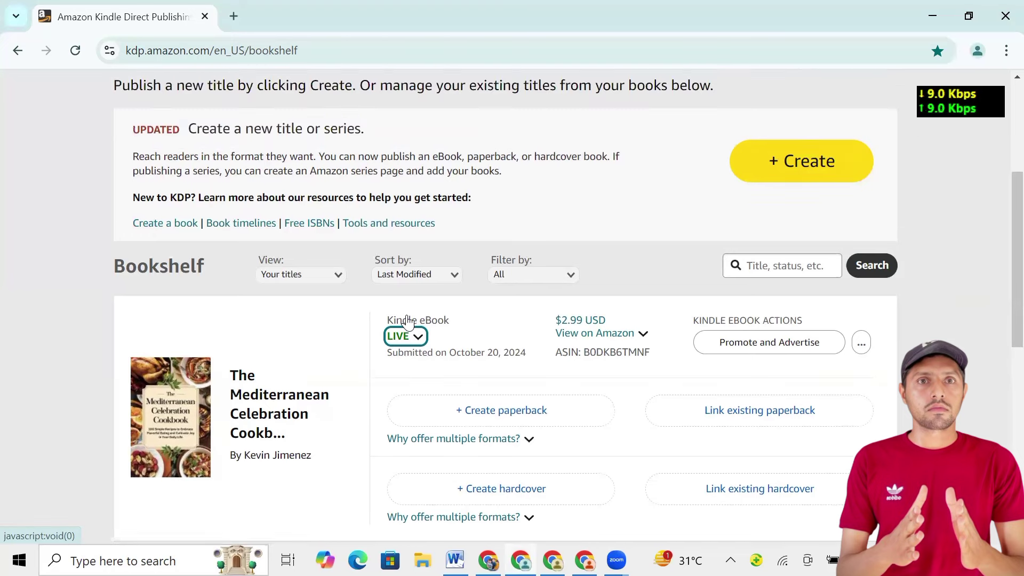